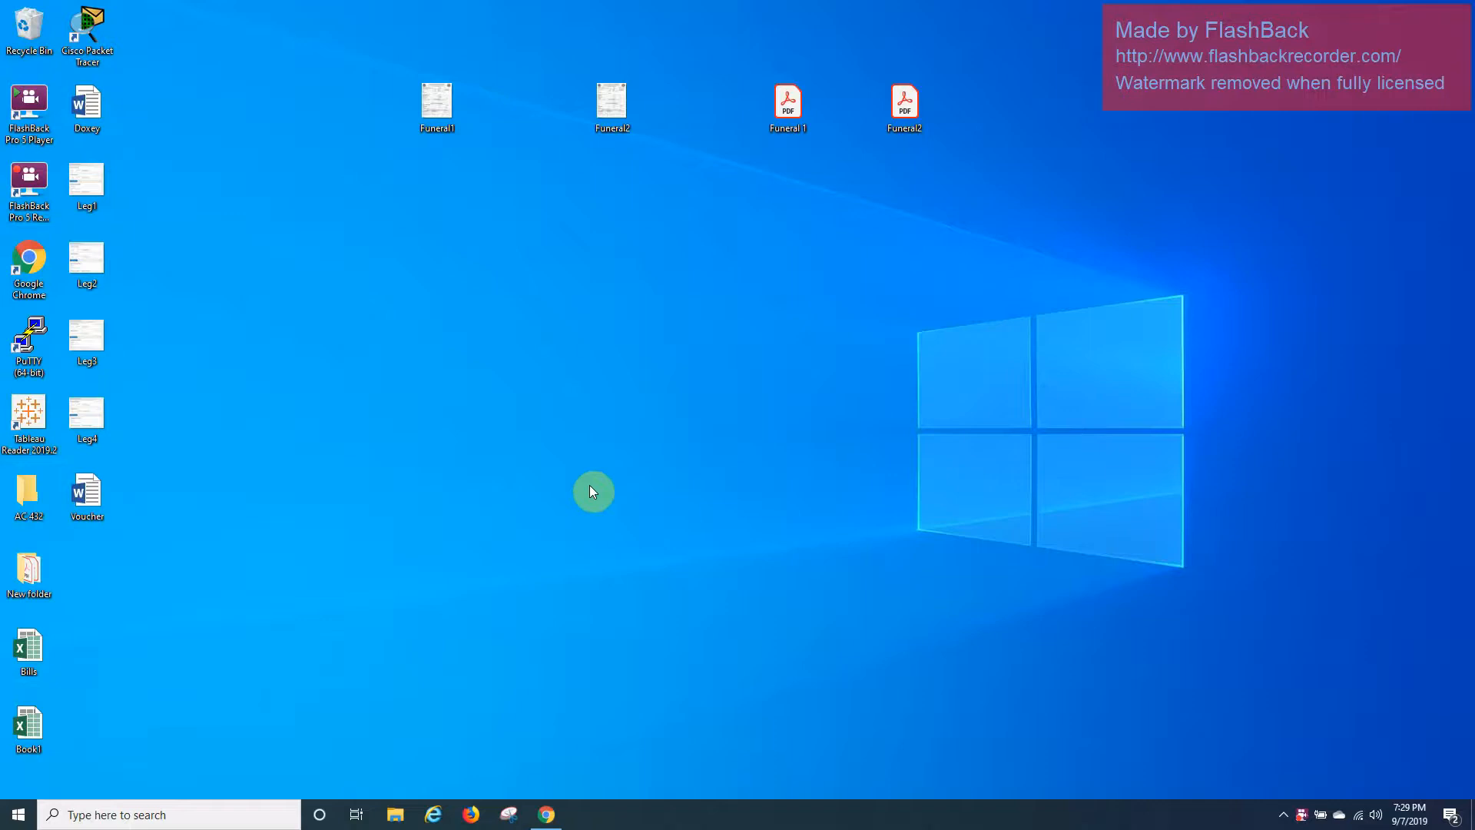
Open the Voucher document in Word, restore the window, and zoom out to 10% to see all pages.
{"action": "double_click", "coordinate": [105, 505]}
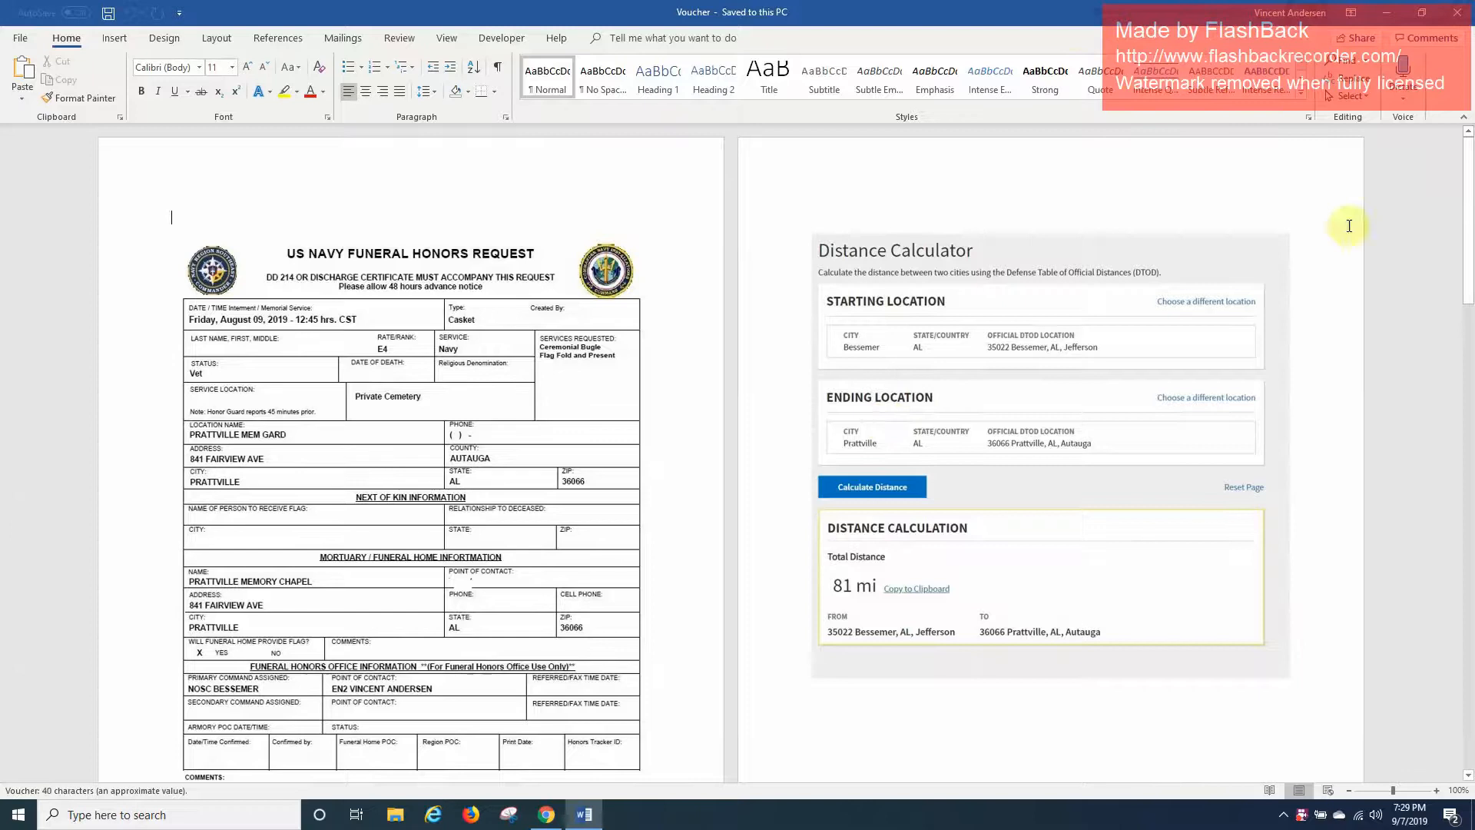
{"action": "left_click_drag", "start_coordinate": [1106, 13], "coordinate": [1471, 84]}
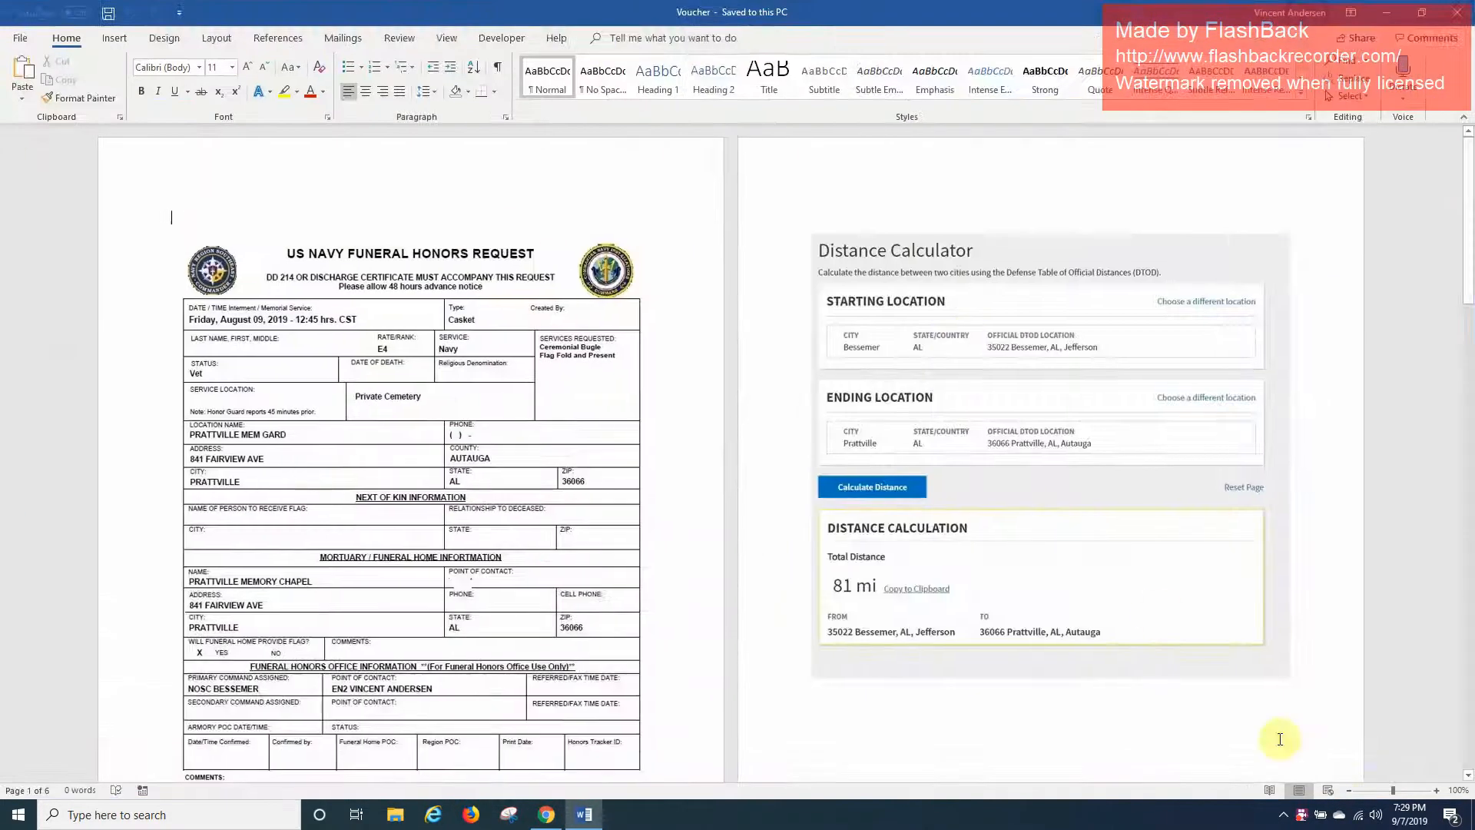
{"action": "left_click", "coordinate": [1352, 792]}
{"action": "left_click", "coordinate": [1352, 791]}
{"action": "left_click", "coordinate": [1354, 792]}
{"action": "left_click", "coordinate": [1355, 792]}
{"action": "left_click", "coordinate": [1354, 792]}
{"action": "left_click", "coordinate": [1354, 792]}
{"action": "left_click", "coordinate": [1355, 793]}
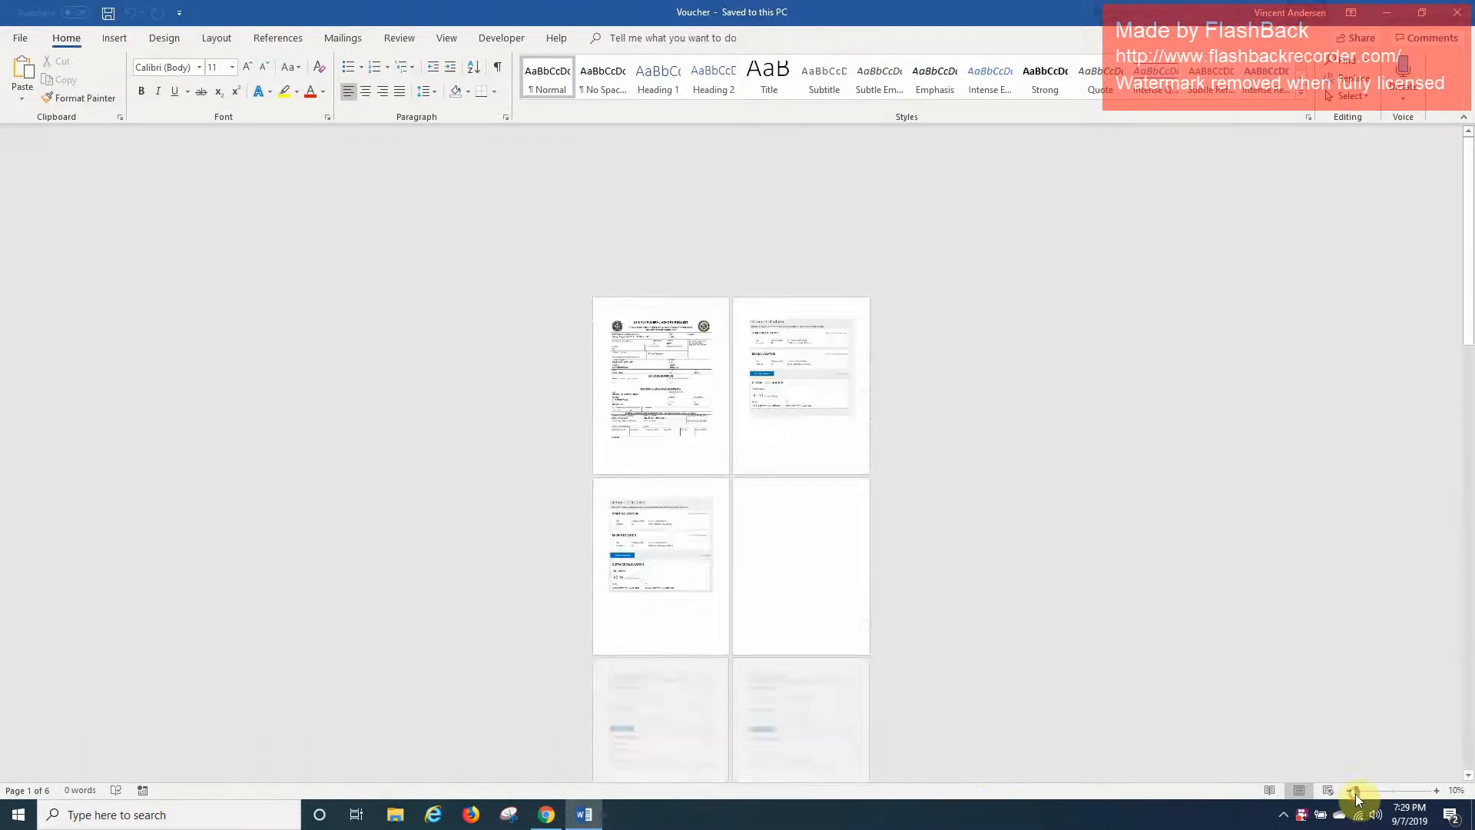
{"action": "left_click", "coordinate": [1354, 792]}
Zoom the Voucher document back in to 120% to read the pages.
{"action": "left_click", "coordinate": [1436, 789]}
{"action": "left_click", "coordinate": [1436, 789]}
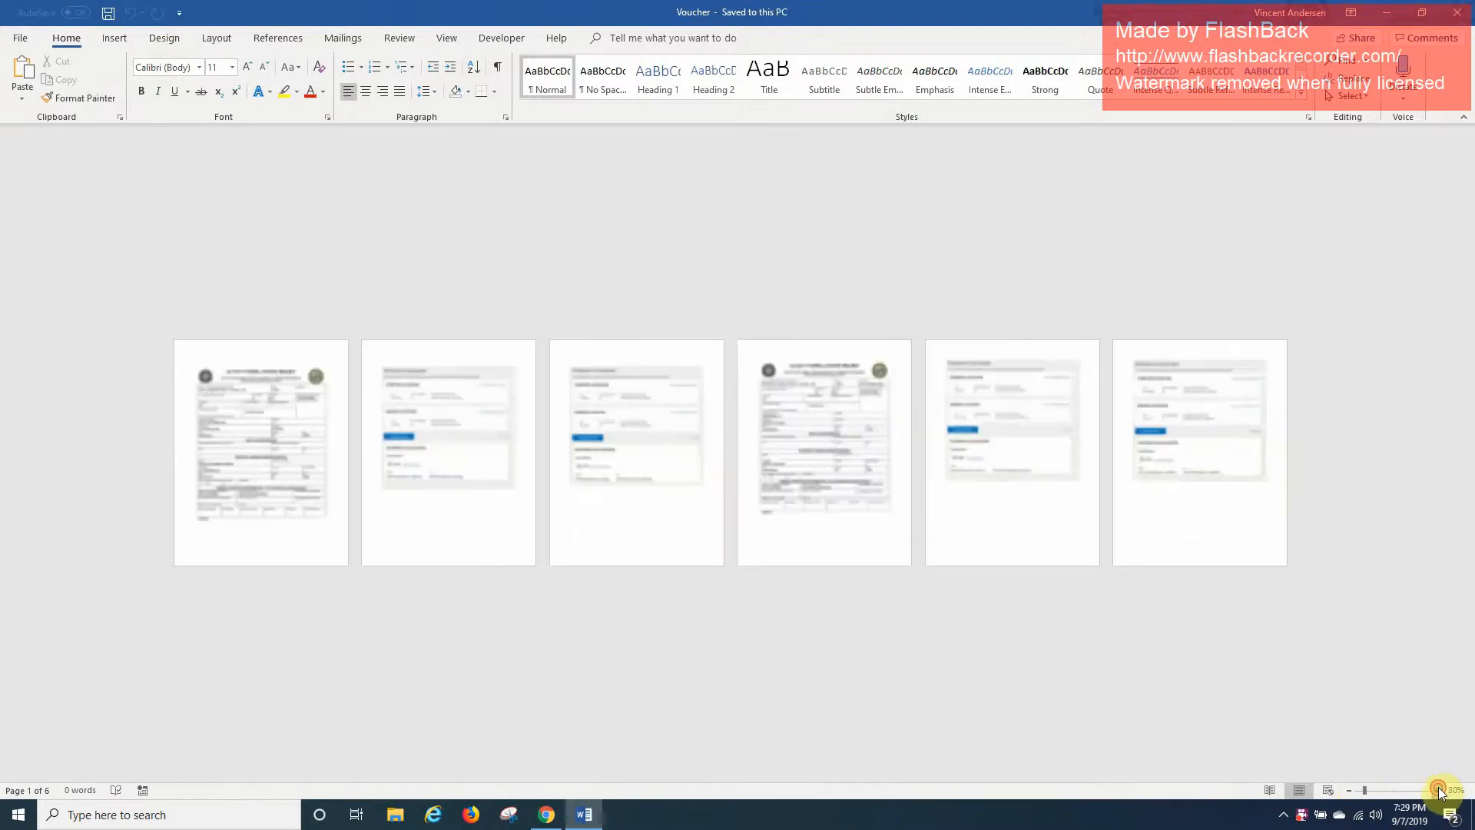
{"action": "left_click", "coordinate": [1436, 790]}
{"action": "left_click", "coordinate": [1436, 790]}
{"action": "left_click", "coordinate": [1436, 790]}
{"action": "left_click", "coordinate": [1438, 790]}
{"action": "left_click", "coordinate": [1437, 790]}
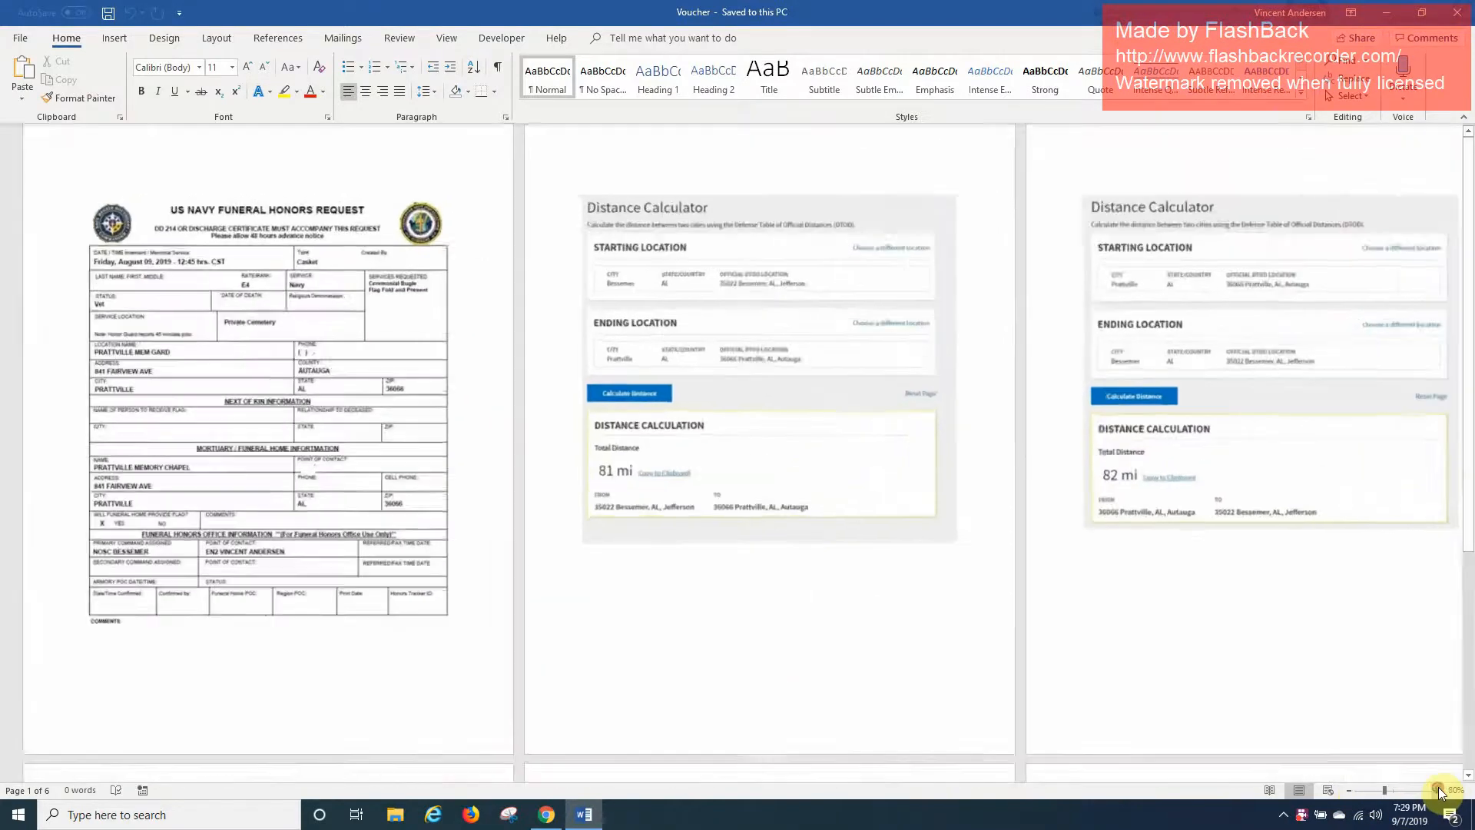
{"action": "left_click", "coordinate": [1437, 791]}
{"action": "left_click", "coordinate": [1437, 790]}
{"action": "left_click", "coordinate": [1437, 791]}
{"action": "left_click", "coordinate": [1438, 791]}
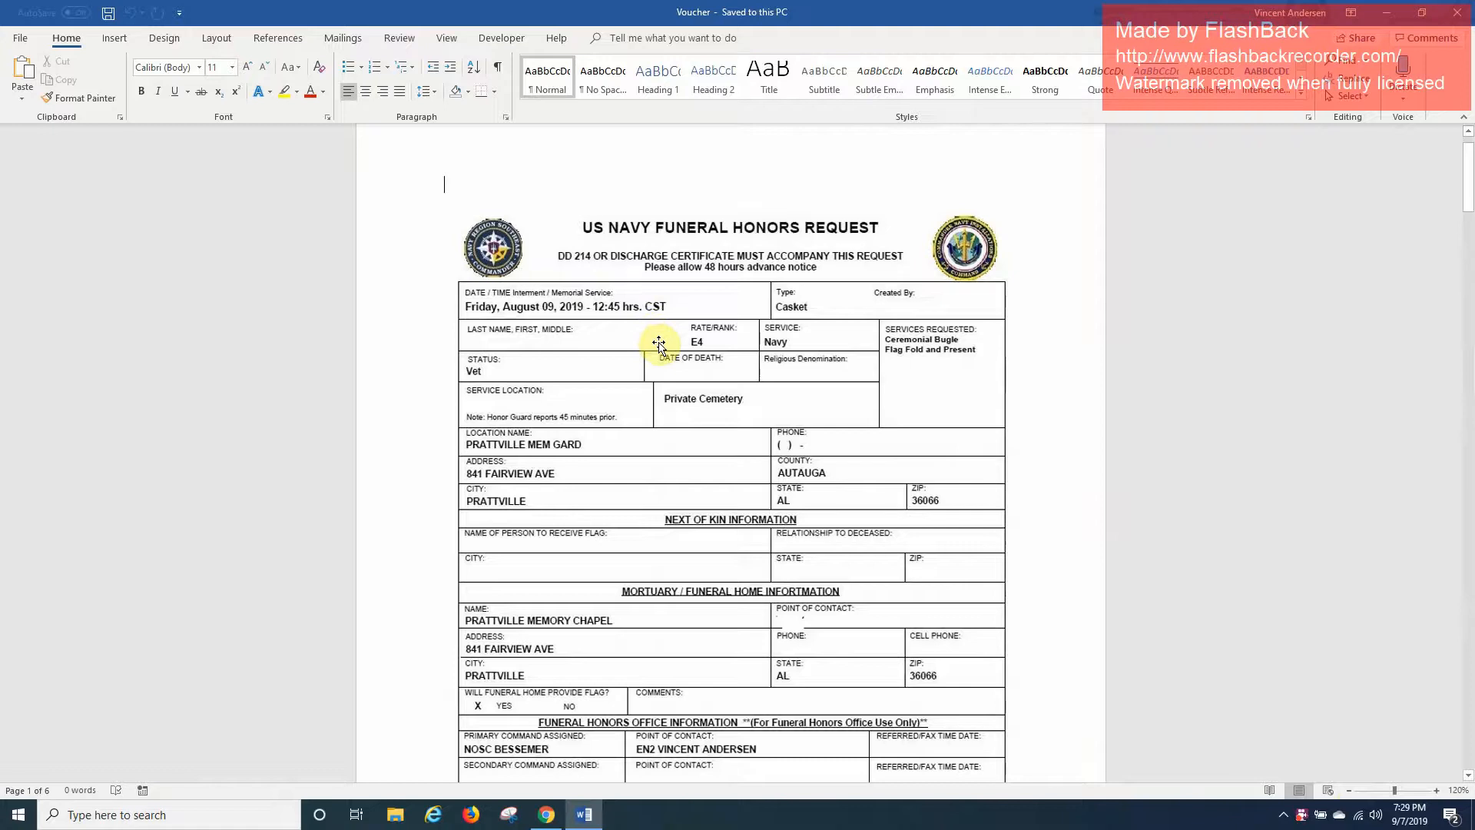
{"action": "scroll", "coordinate": [659, 343], "scroll_direction": "down", "scroll_amount": 2}
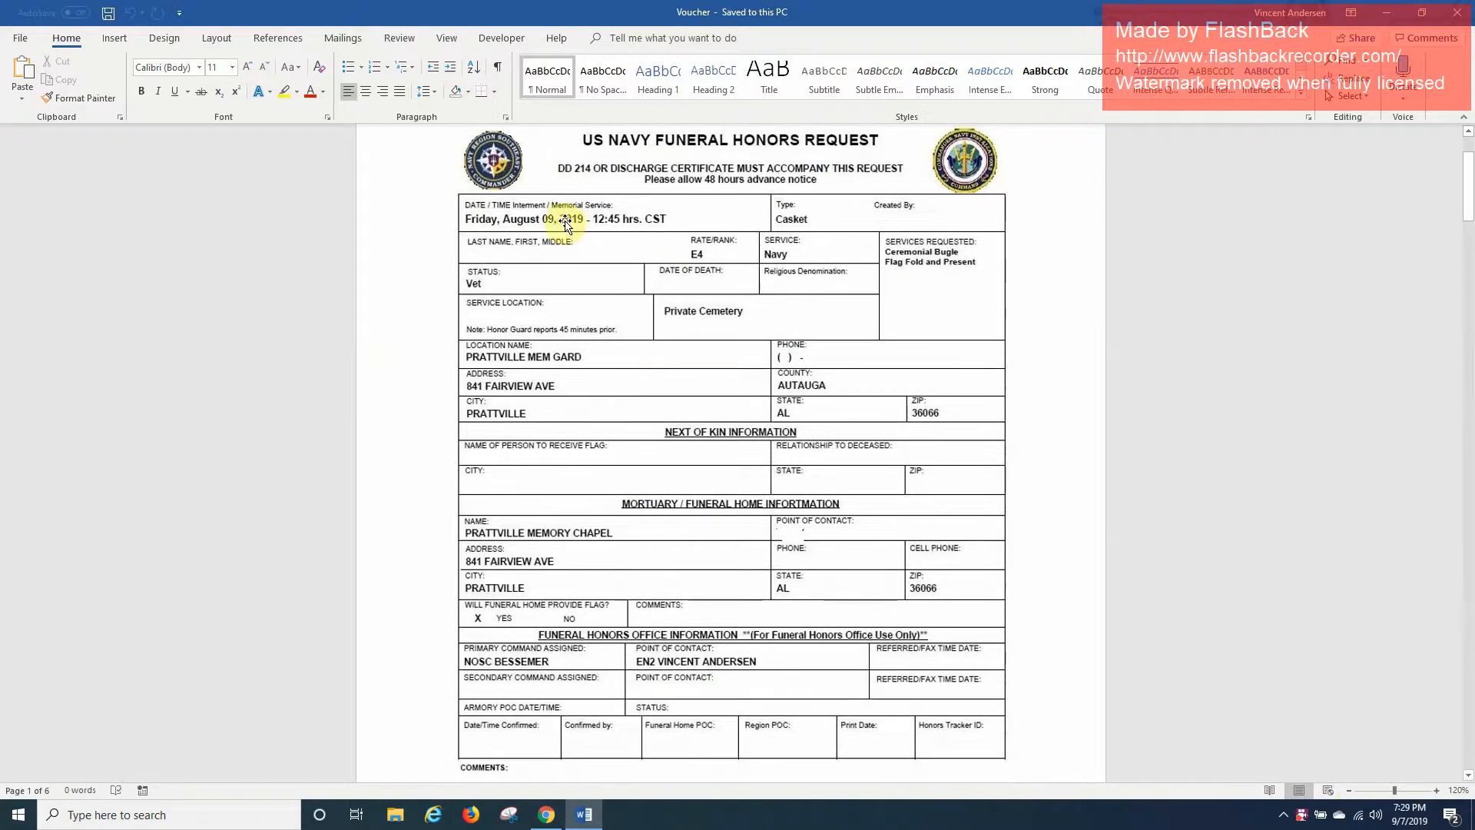
{"action": "scroll", "coordinate": [891, 443], "scroll_direction": "down", "scroll_amount": 20}
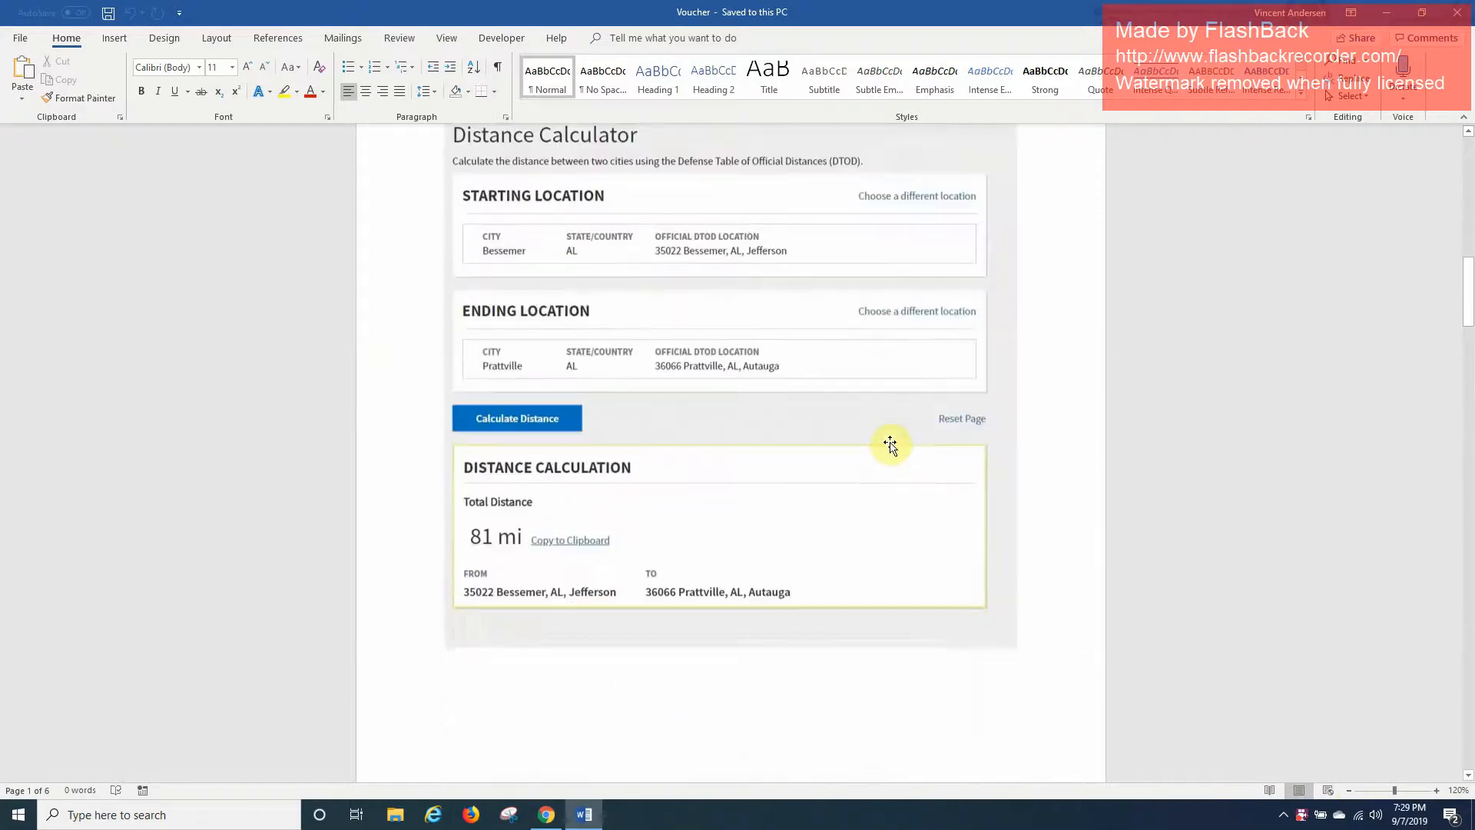
{"action": "scroll", "coordinate": [891, 443], "scroll_direction": "down", "scroll_amount": 20}
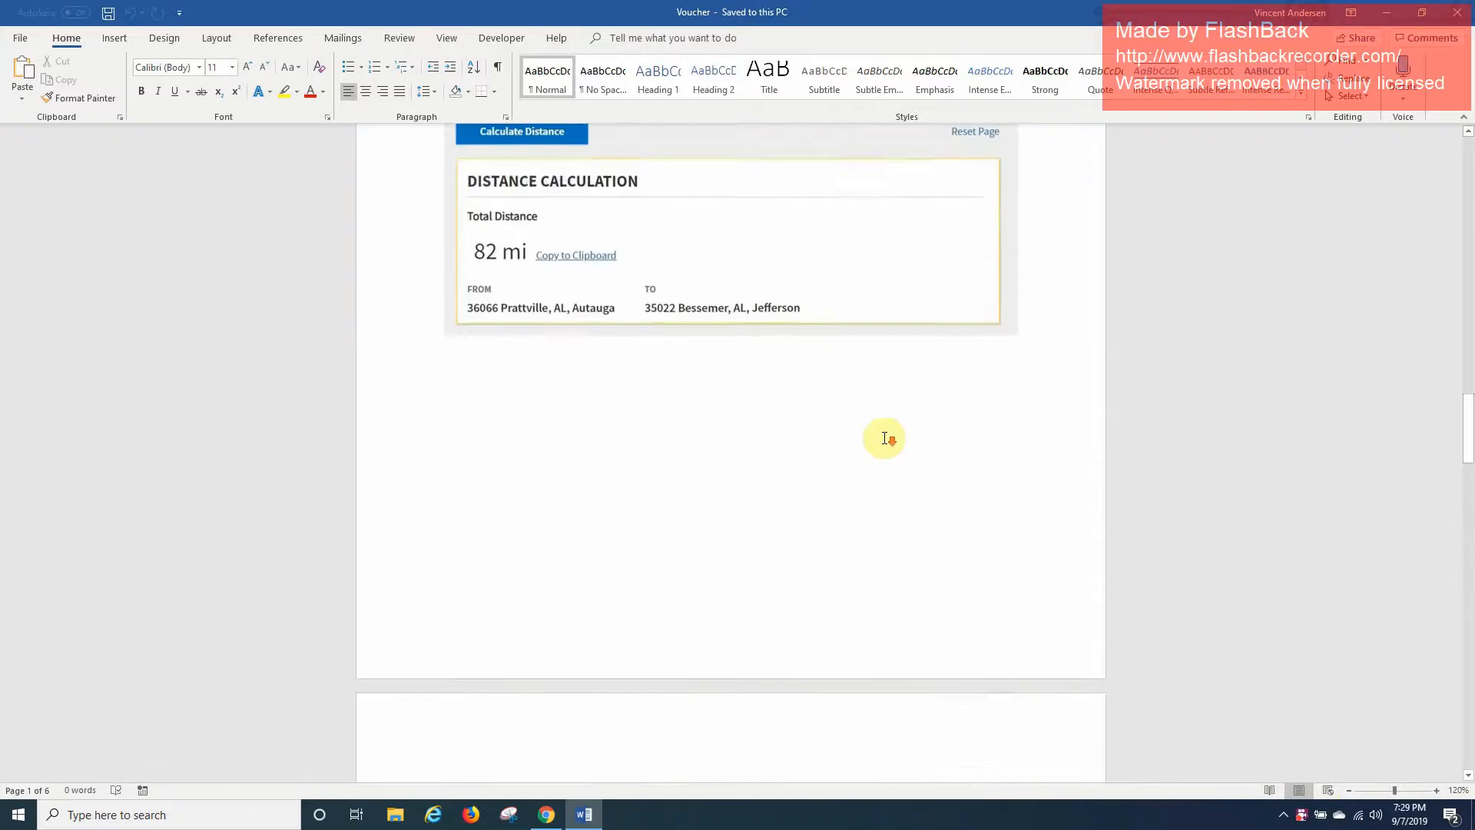
{"action": "scroll", "coordinate": [883, 439], "scroll_direction": "down", "scroll_amount": 2}
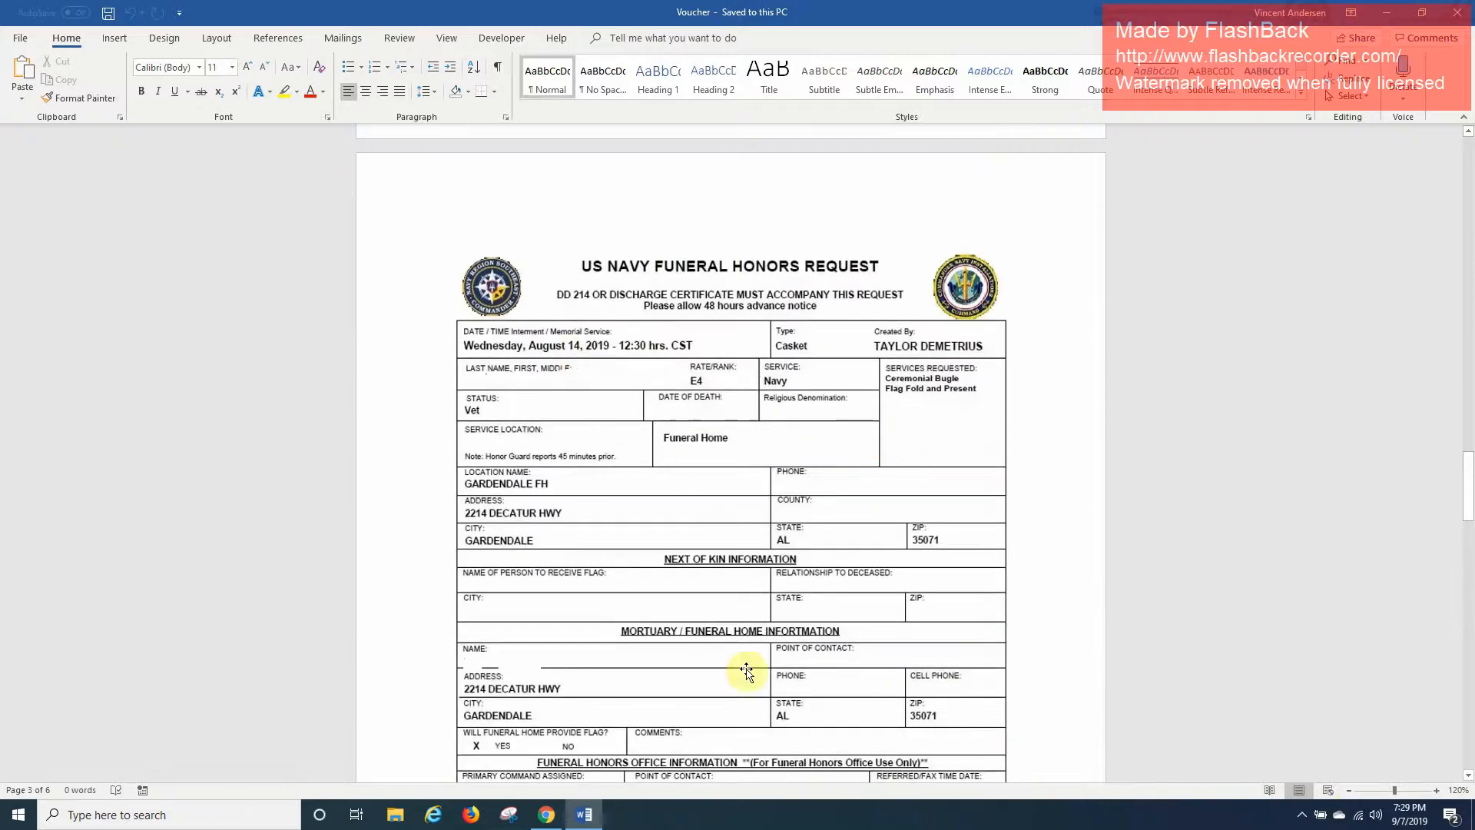
{"action": "scroll", "coordinate": [782, 639], "scroll_direction": "down", "scroll_amount": 20}
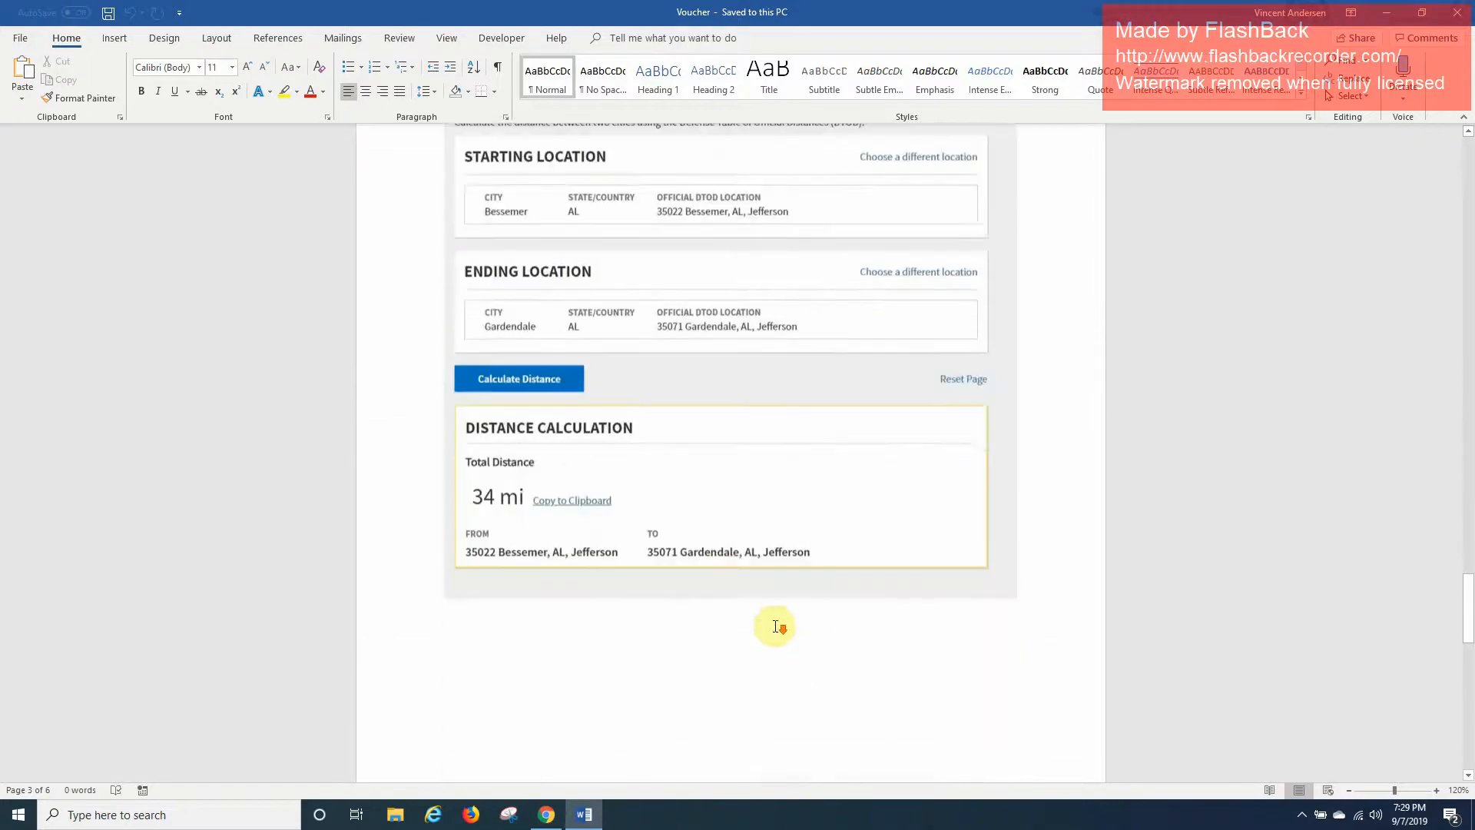
{"action": "scroll", "coordinate": [773, 625], "scroll_direction": "down", "scroll_amount": 17}
{"action": "scroll", "coordinate": [773, 625], "scroll_direction": "up", "scroll_amount": 14}
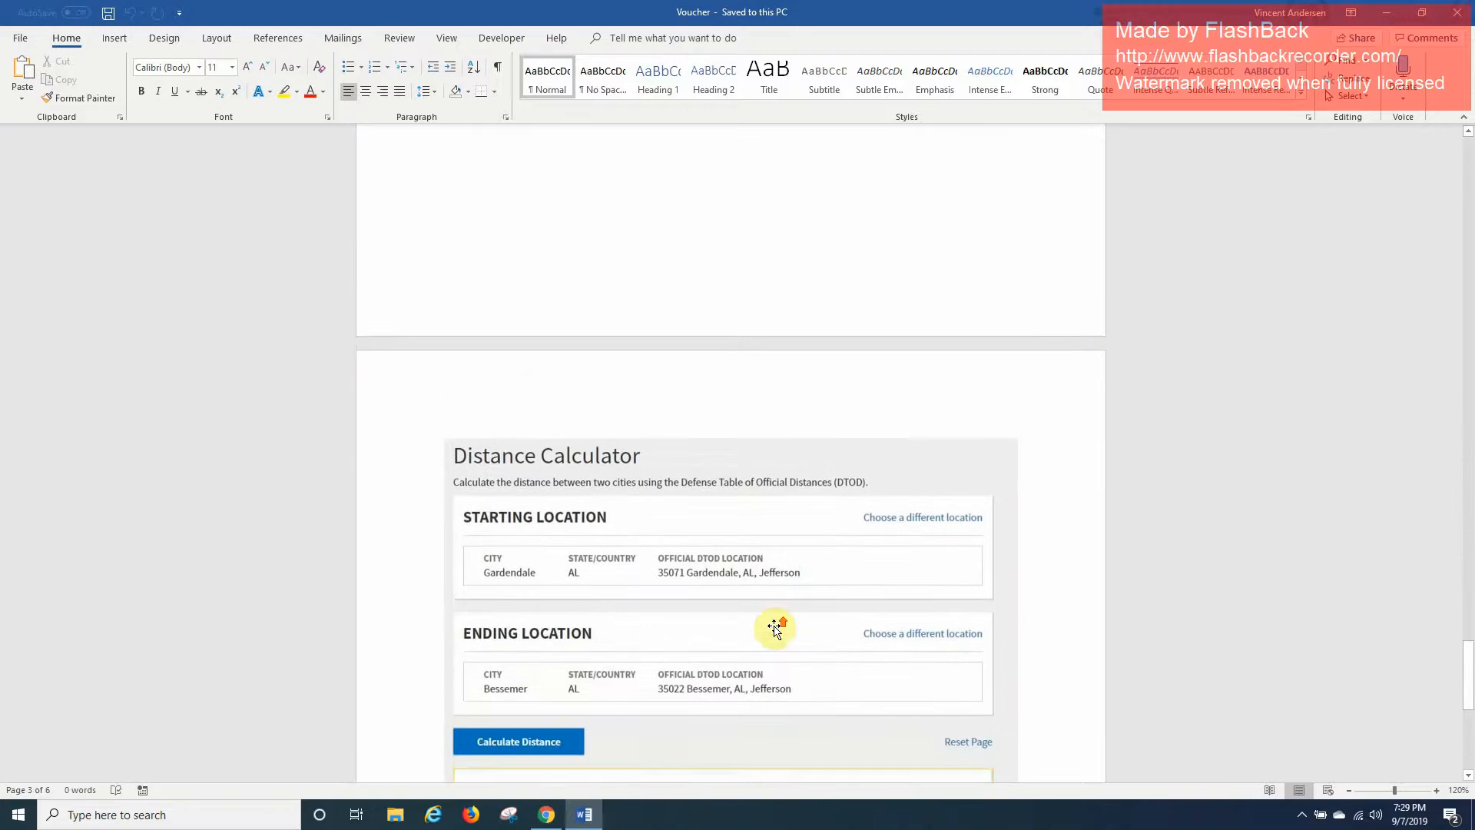
{"action": "scroll", "coordinate": [773, 627], "scroll_direction": "down", "scroll_amount": 20}
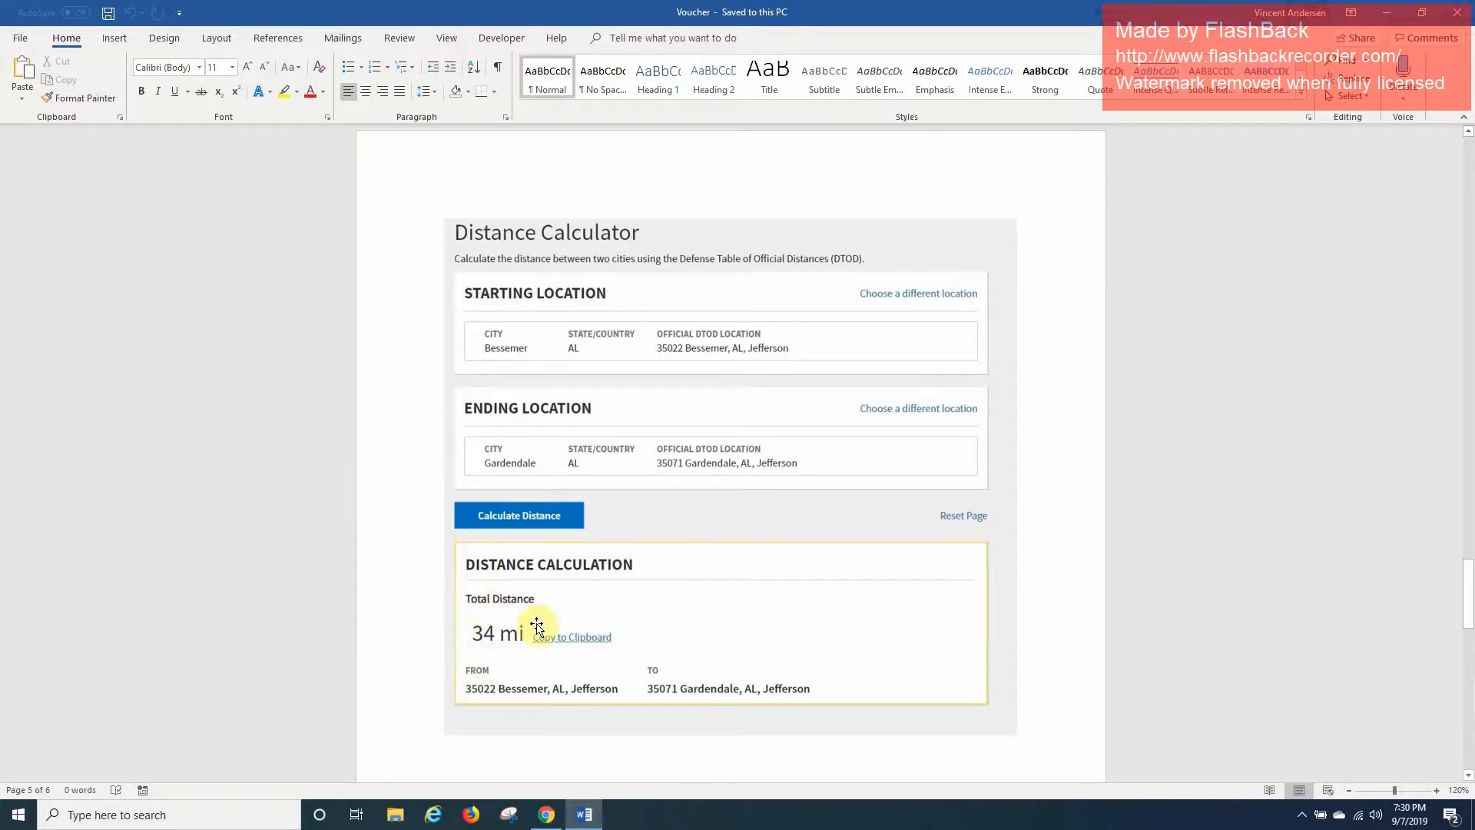
{"action": "scroll", "coordinate": [536, 627], "scroll_direction": "up", "scroll_amount": 10}
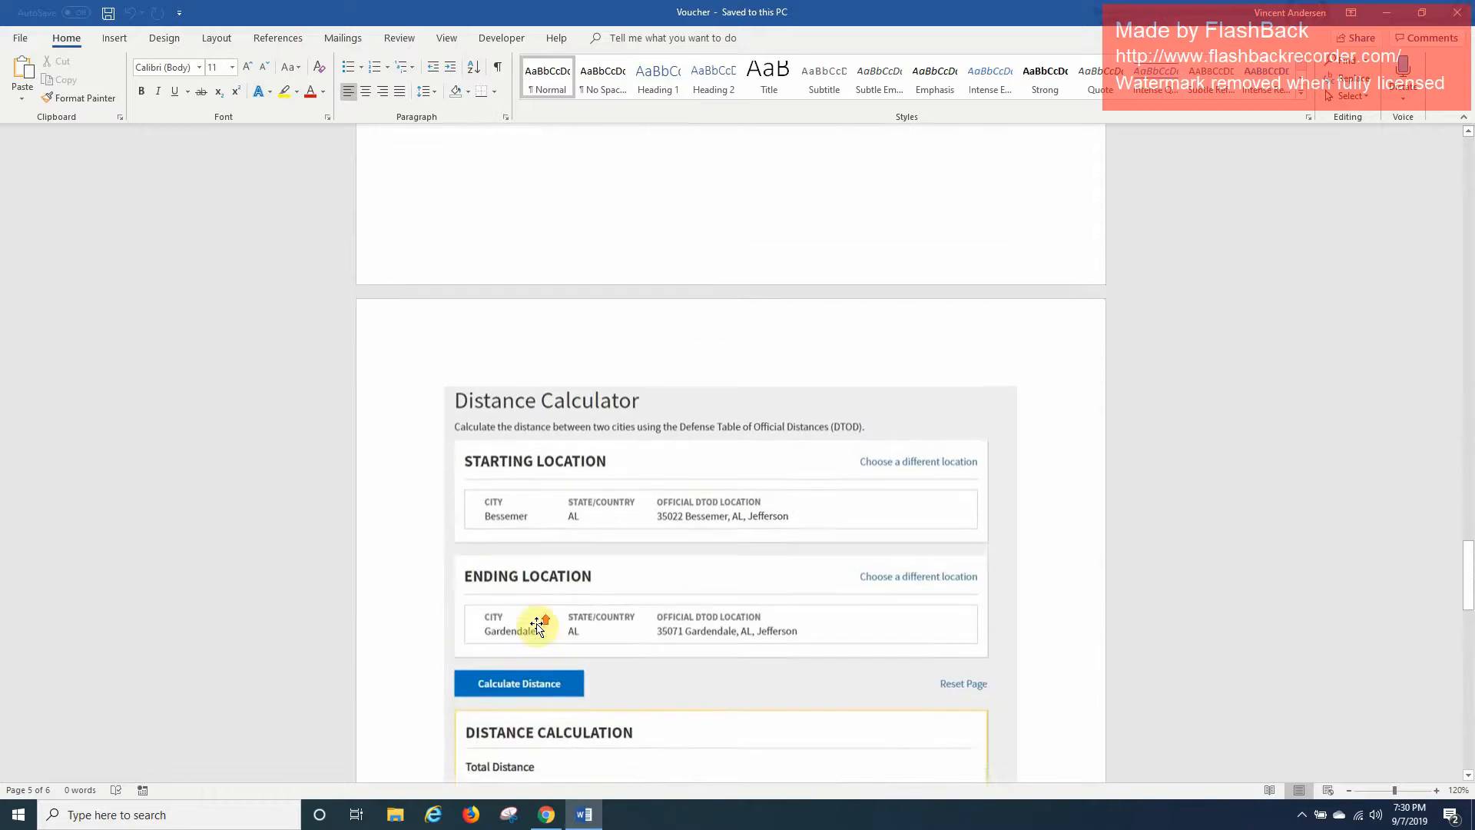
{"action": "scroll", "coordinate": [535, 622], "scroll_direction": "up", "scroll_amount": 5}
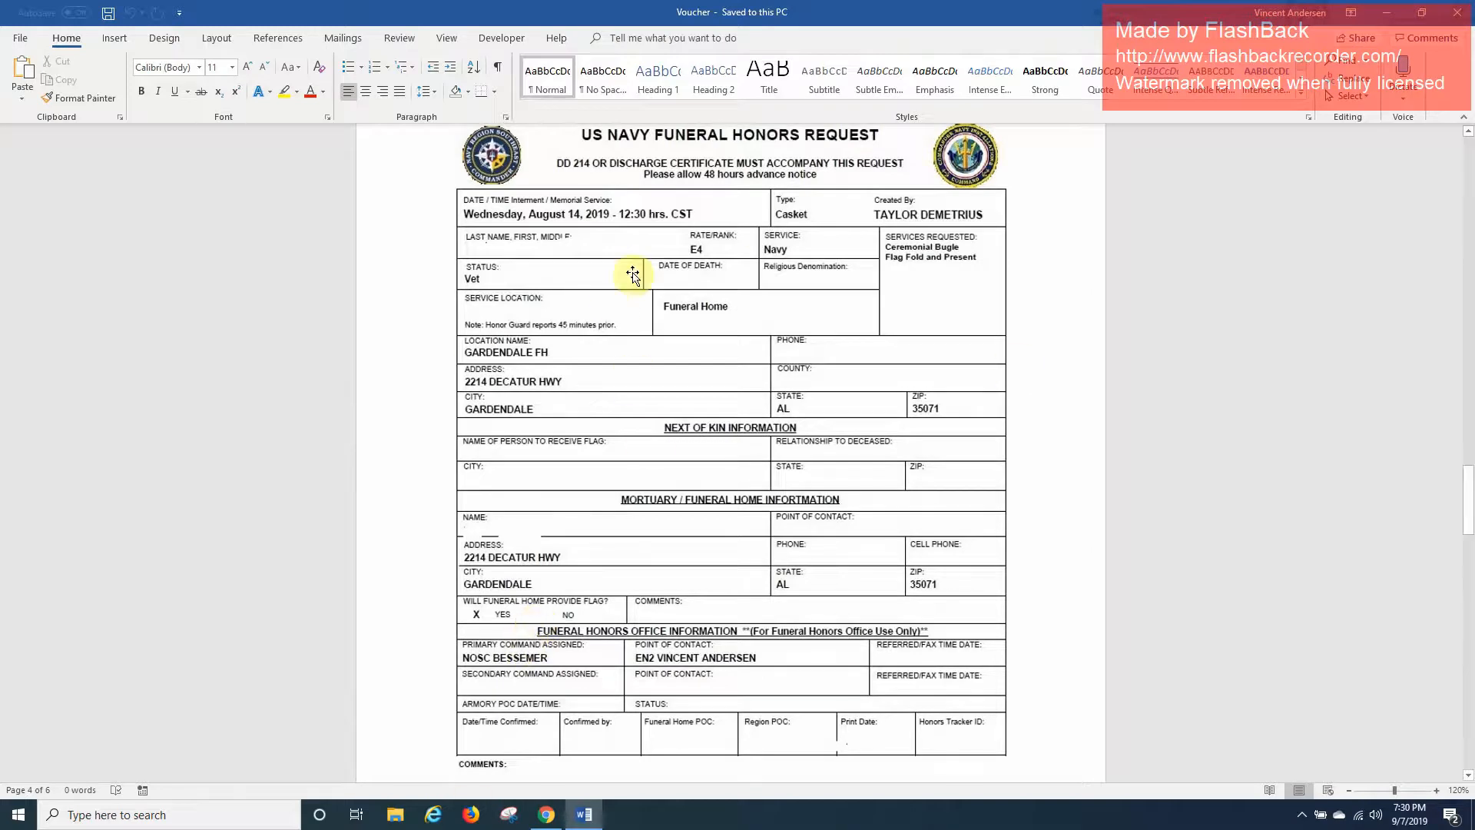
Save the Voucher document to the Desktop as Voucher.pdf in PDF format.
{"action": "left_click", "coordinate": [21, 40]}
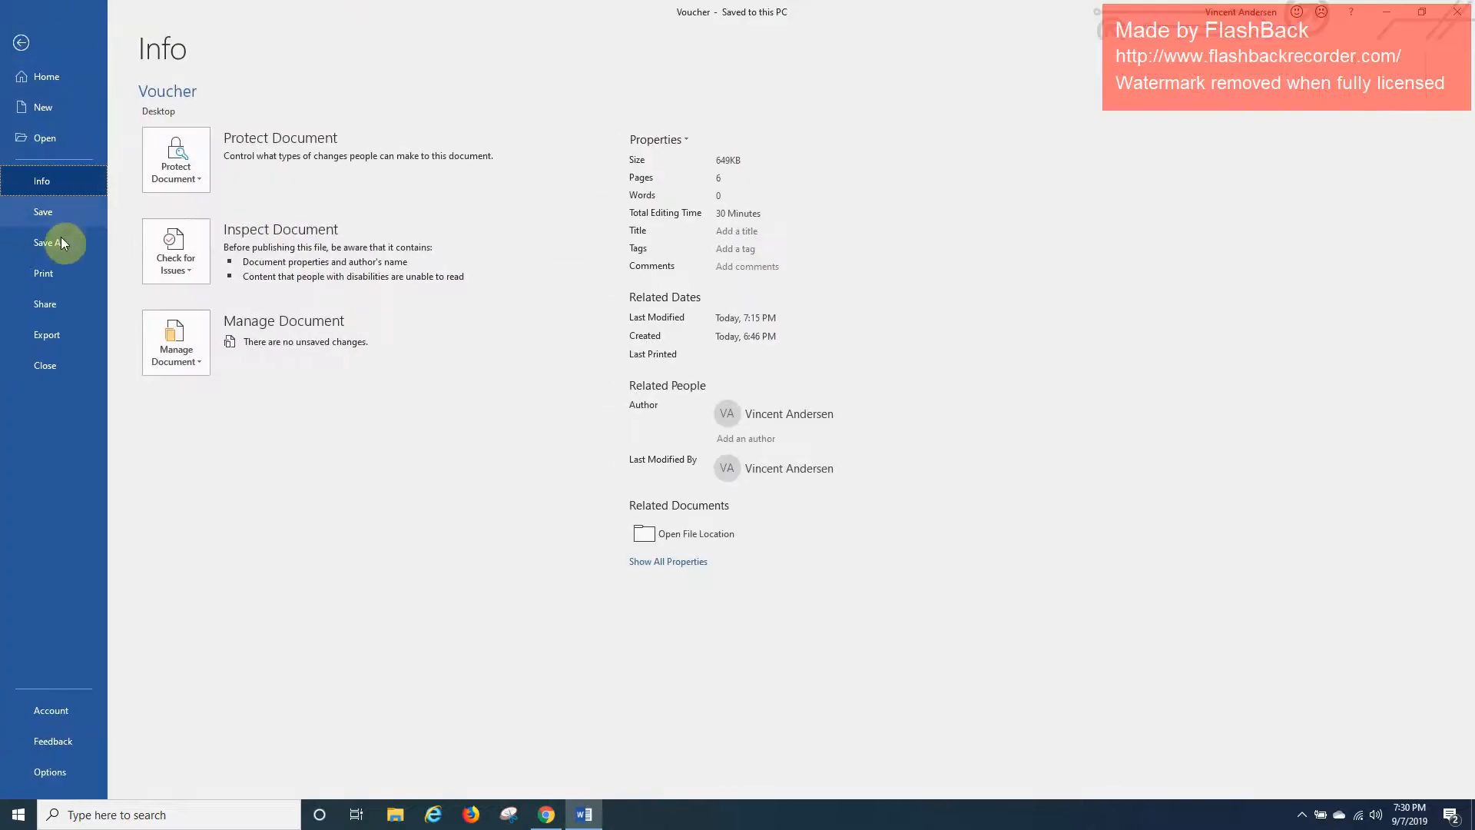
{"action": "left_click", "coordinate": [59, 245]}
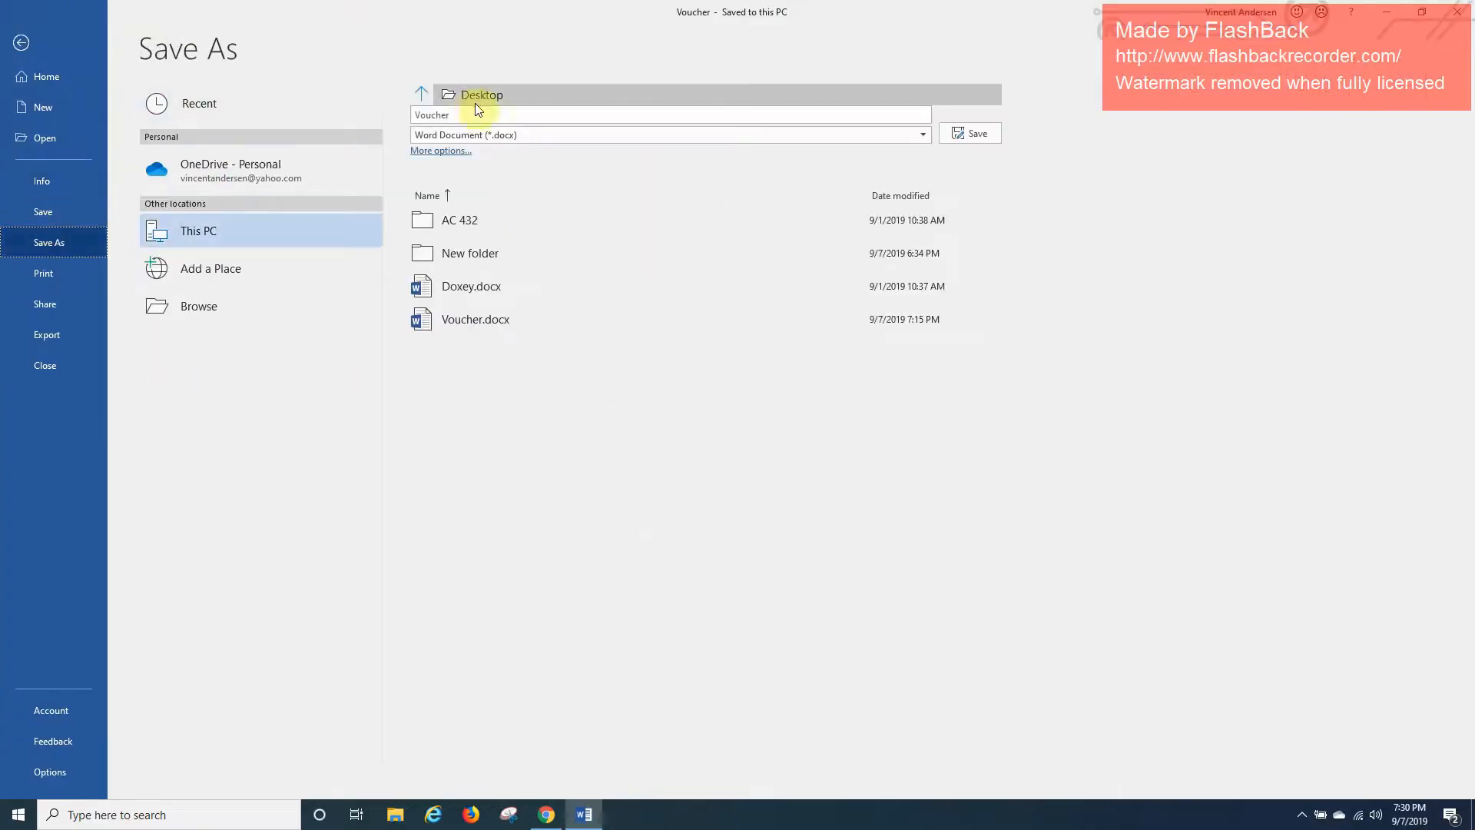
{"action": "left_click", "coordinate": [516, 135]}
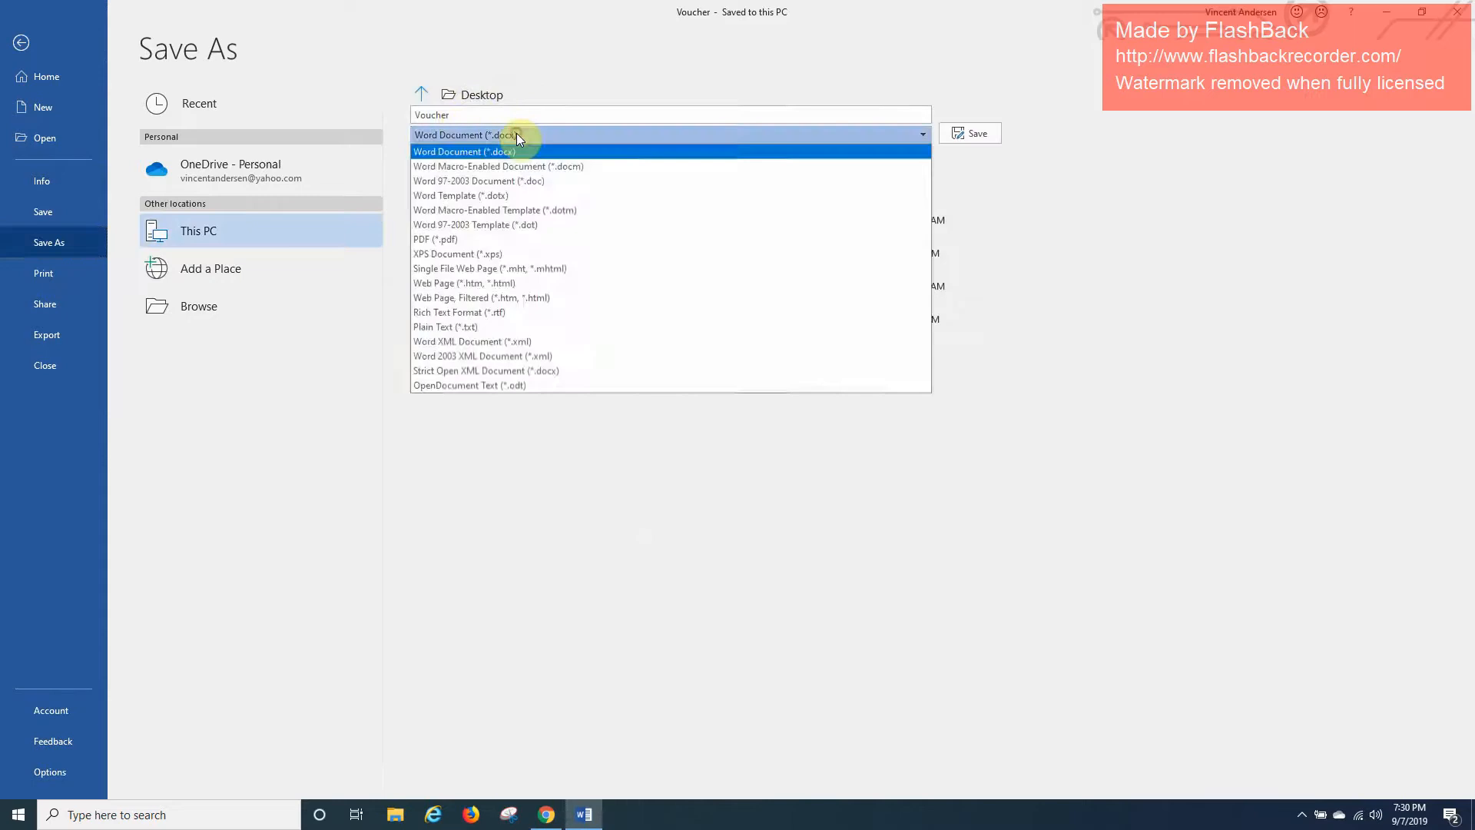
{"action": "left_click", "coordinate": [471, 241]}
{"action": "left_click", "coordinate": [970, 135]}
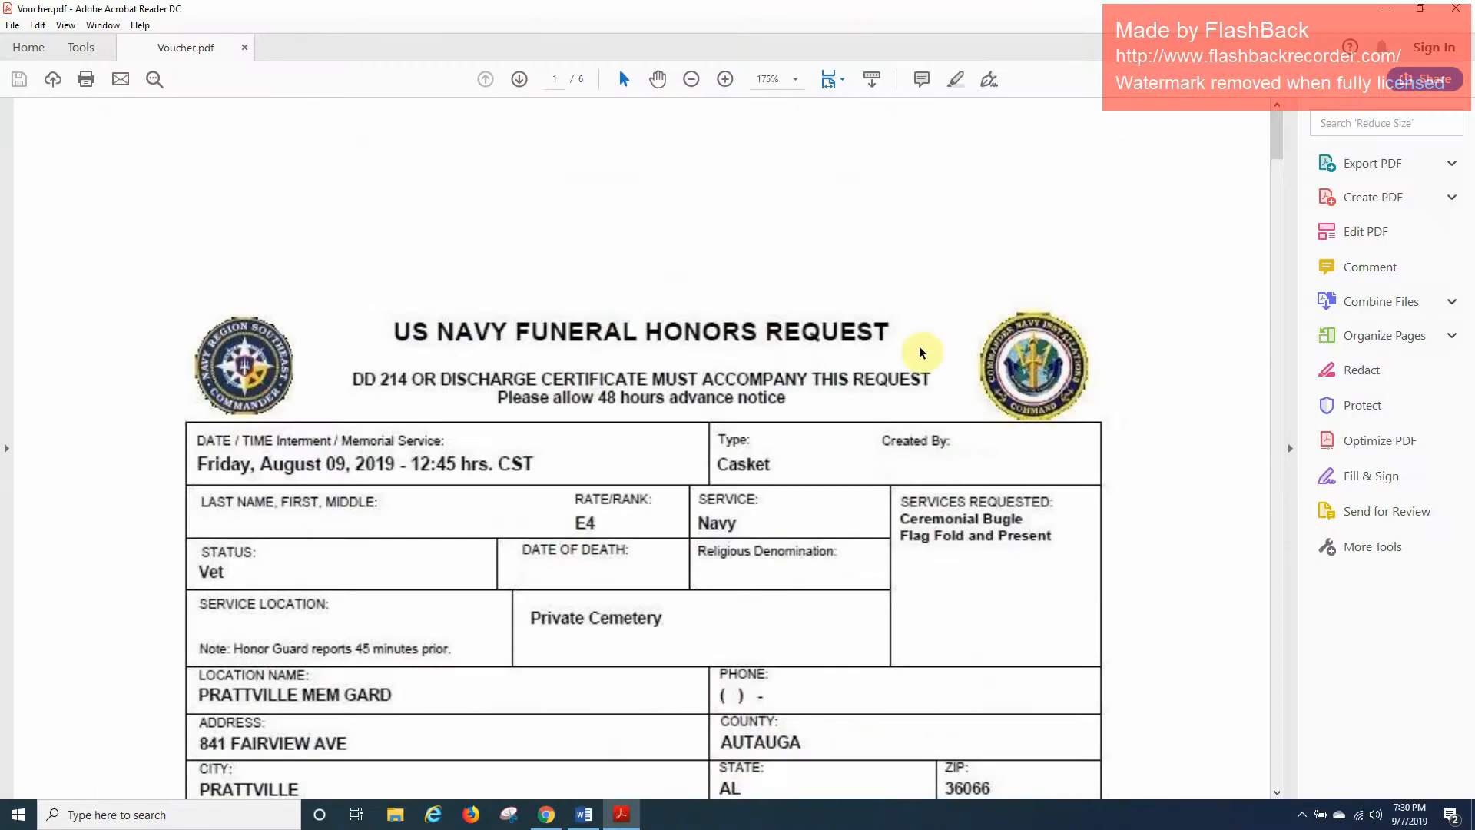
Zoom out in Acrobat and scroll through all six pages of Voucher.pdf.
{"action": "left_click", "coordinate": [691, 79]}
{"action": "left_click", "coordinate": [691, 79]}
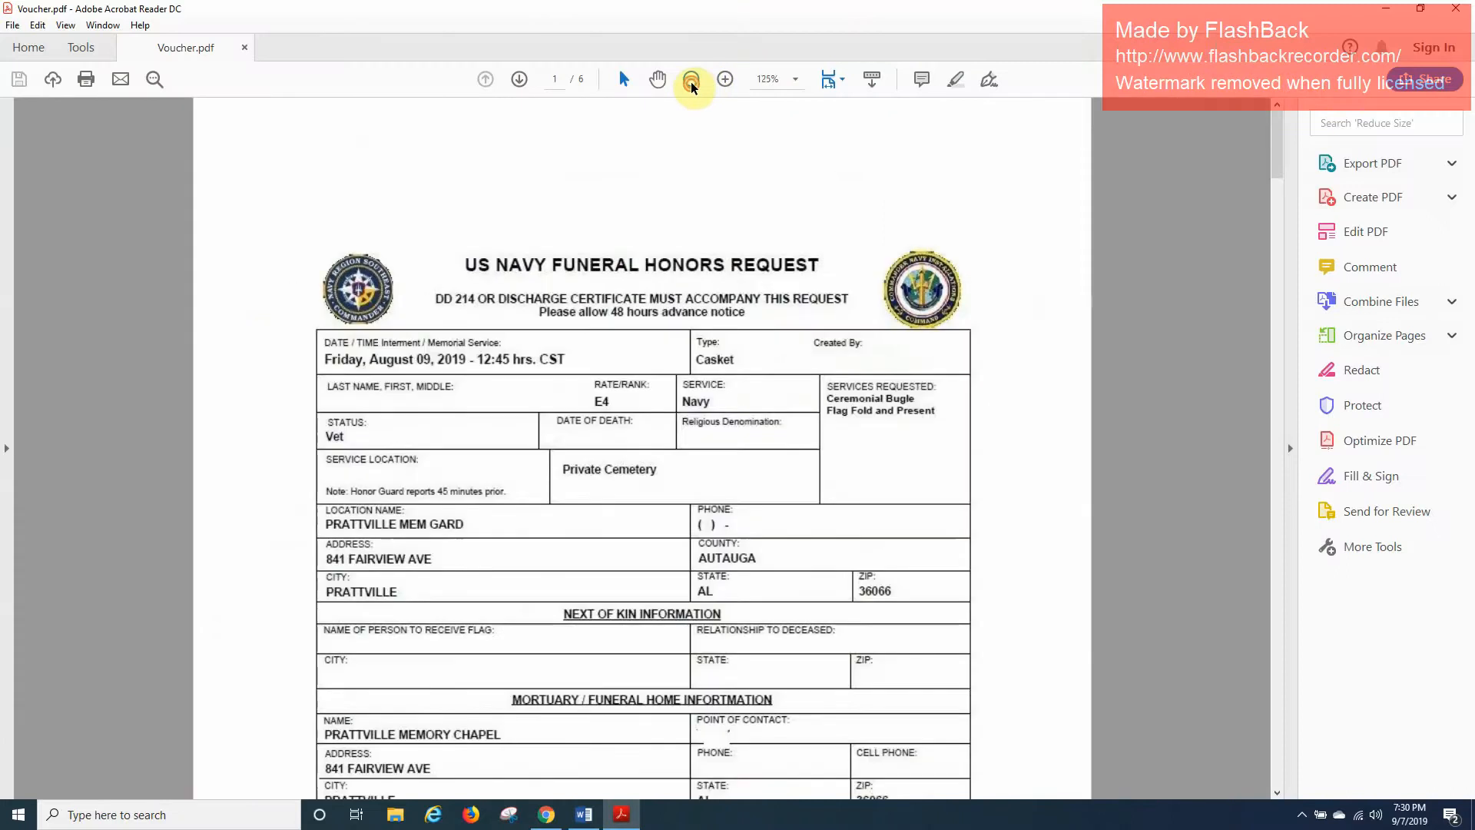
{"action": "left_click", "coordinate": [691, 80]}
{"action": "left_click", "coordinate": [691, 79]}
{"action": "scroll", "coordinate": [719, 311], "scroll_direction": "down", "scroll_amount": 5}
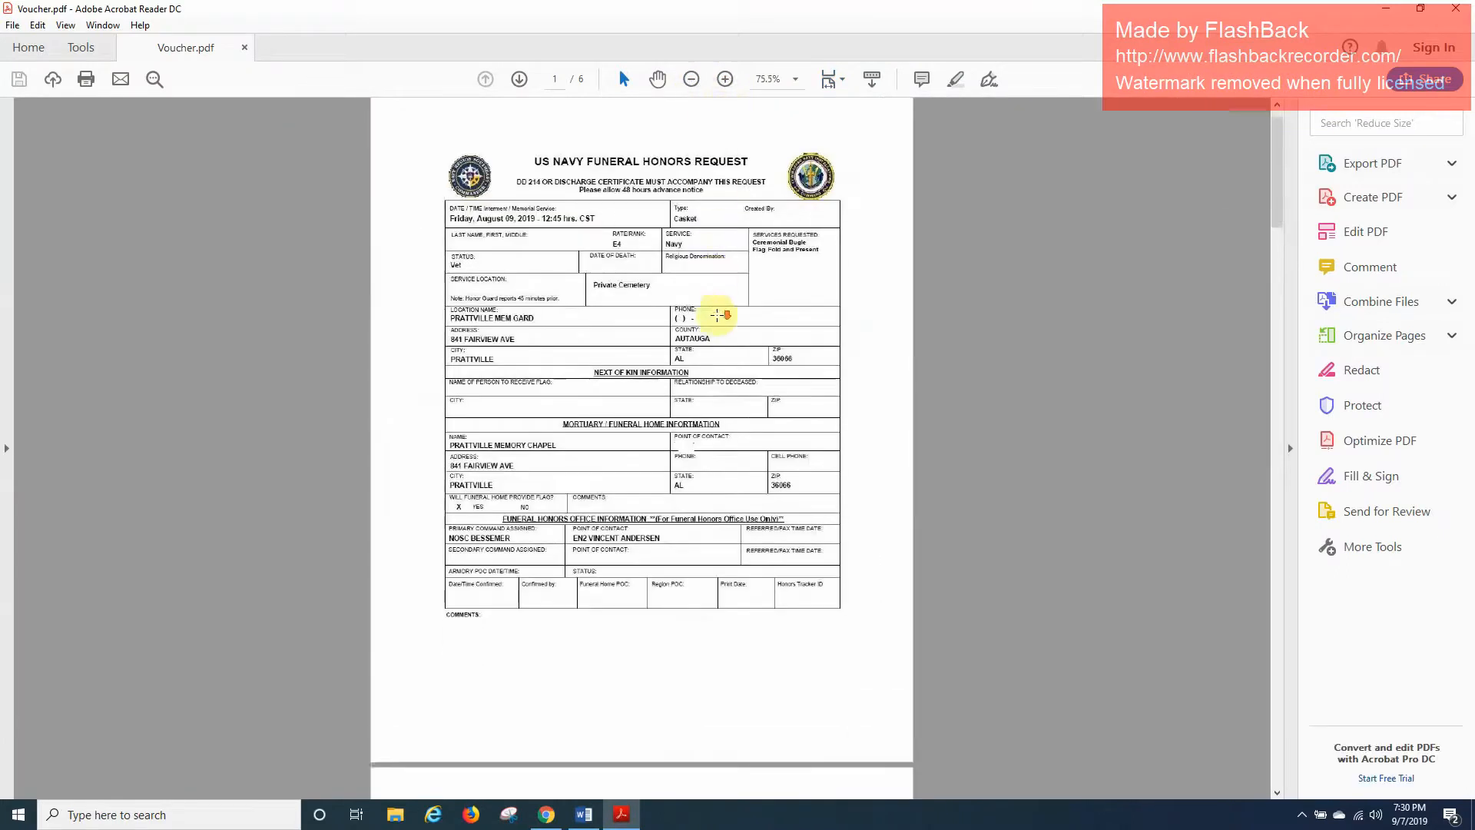
{"action": "scroll", "coordinate": [720, 311], "scroll_direction": "up", "scroll_amount": 3}
{"action": "scroll", "coordinate": [576, 217], "scroll_direction": "down", "scroll_amount": 15}
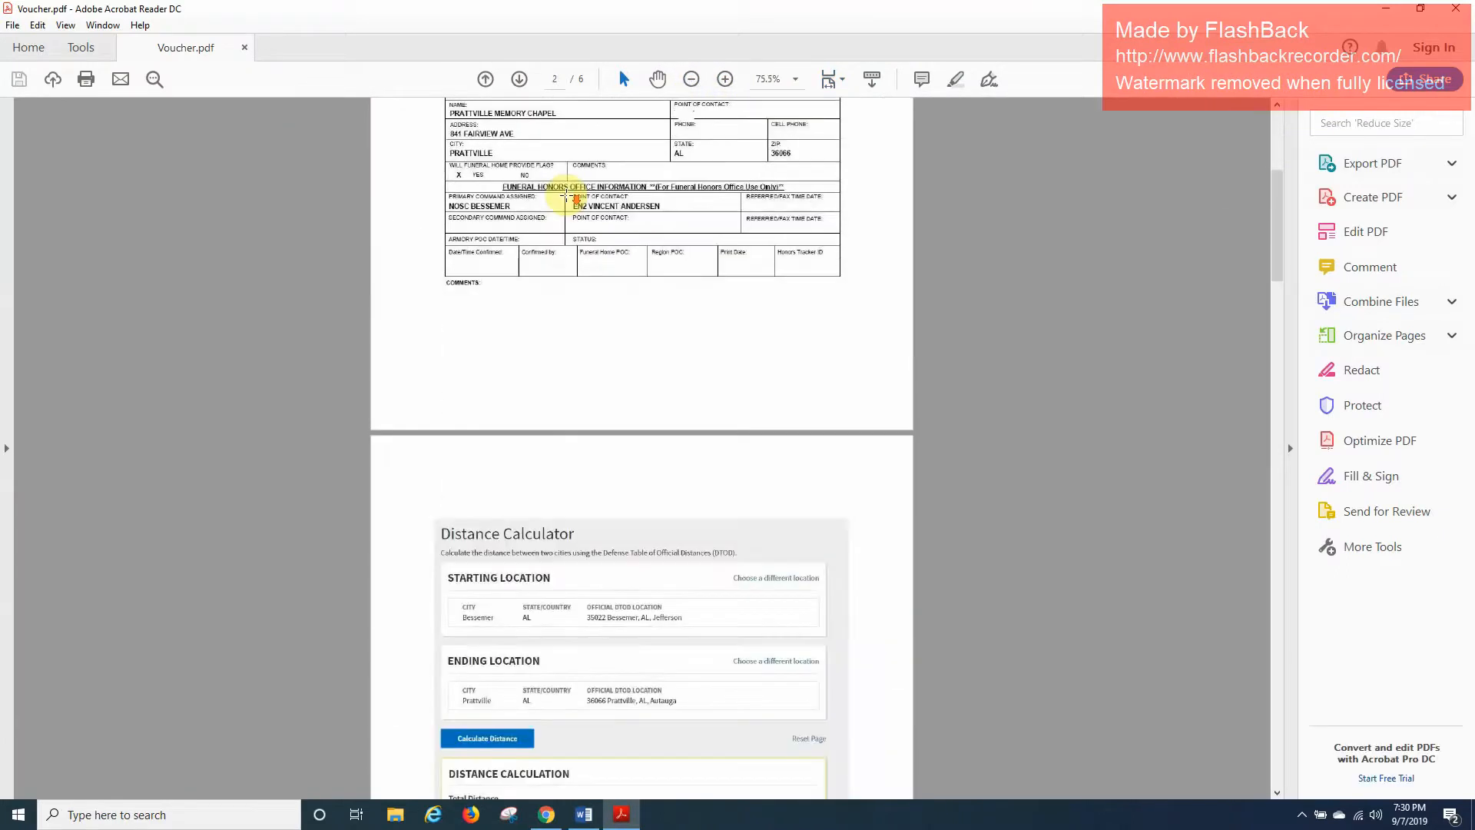
{"action": "scroll", "coordinate": [569, 198], "scroll_direction": "down", "scroll_amount": 10}
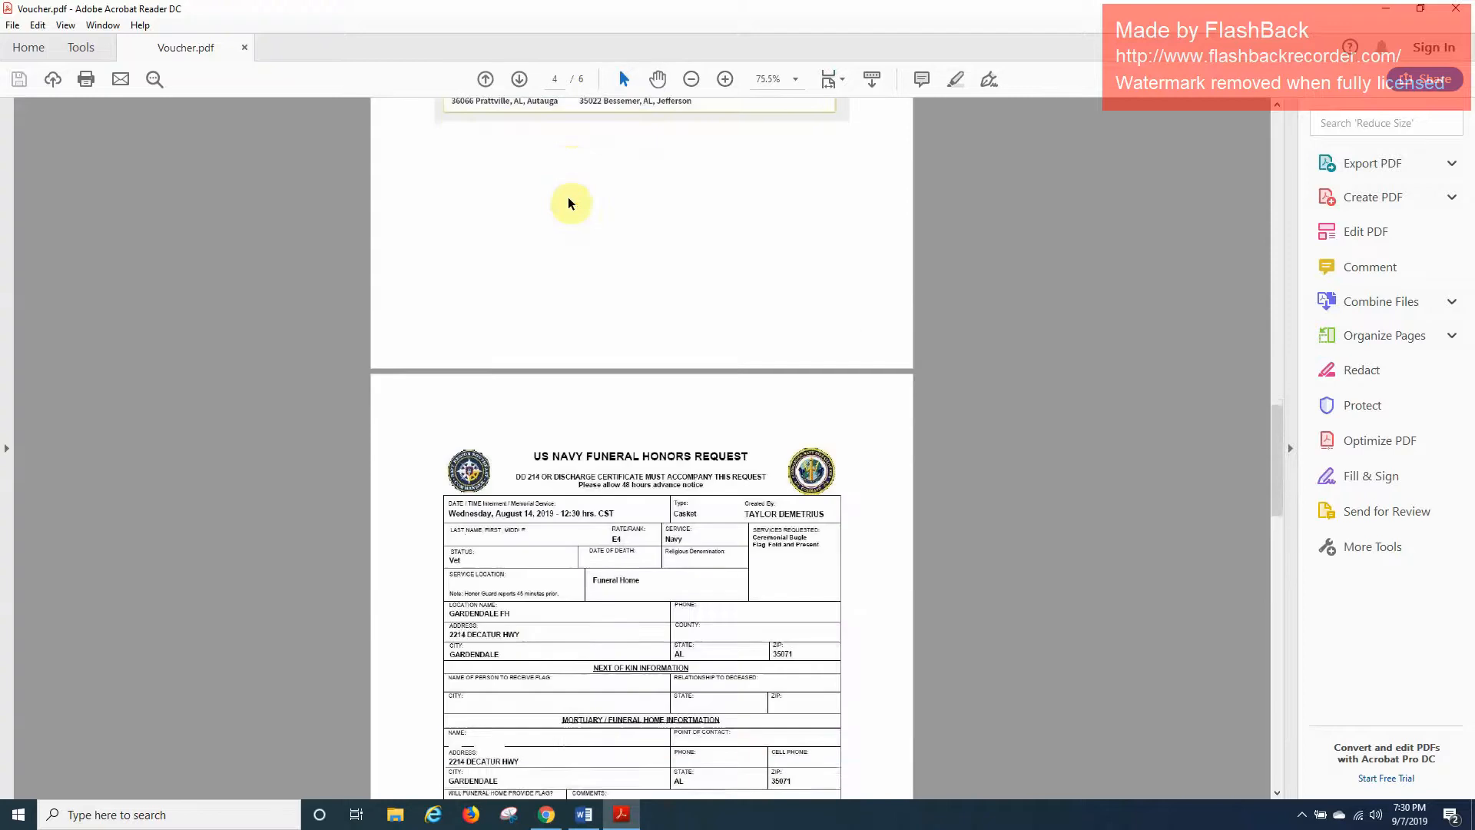
{"action": "scroll", "coordinate": [569, 202], "scroll_direction": "down", "scroll_amount": 12}
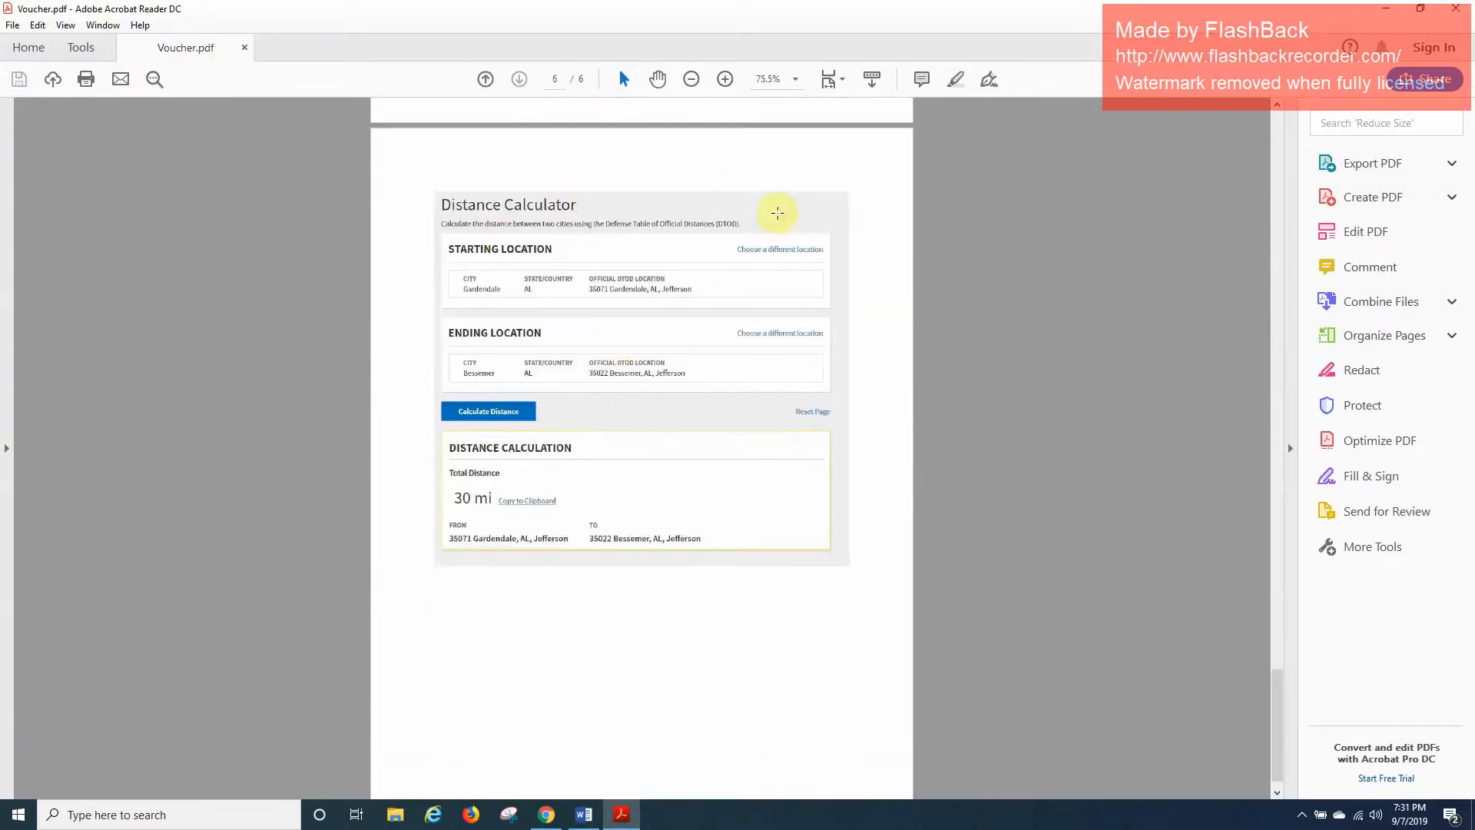
Close Word and snap Voucher.pdf to the left half with Chrome on the right.
{"action": "left_click", "coordinate": [1389, 11]}
{"action": "left_click", "coordinate": [1460, 13]}
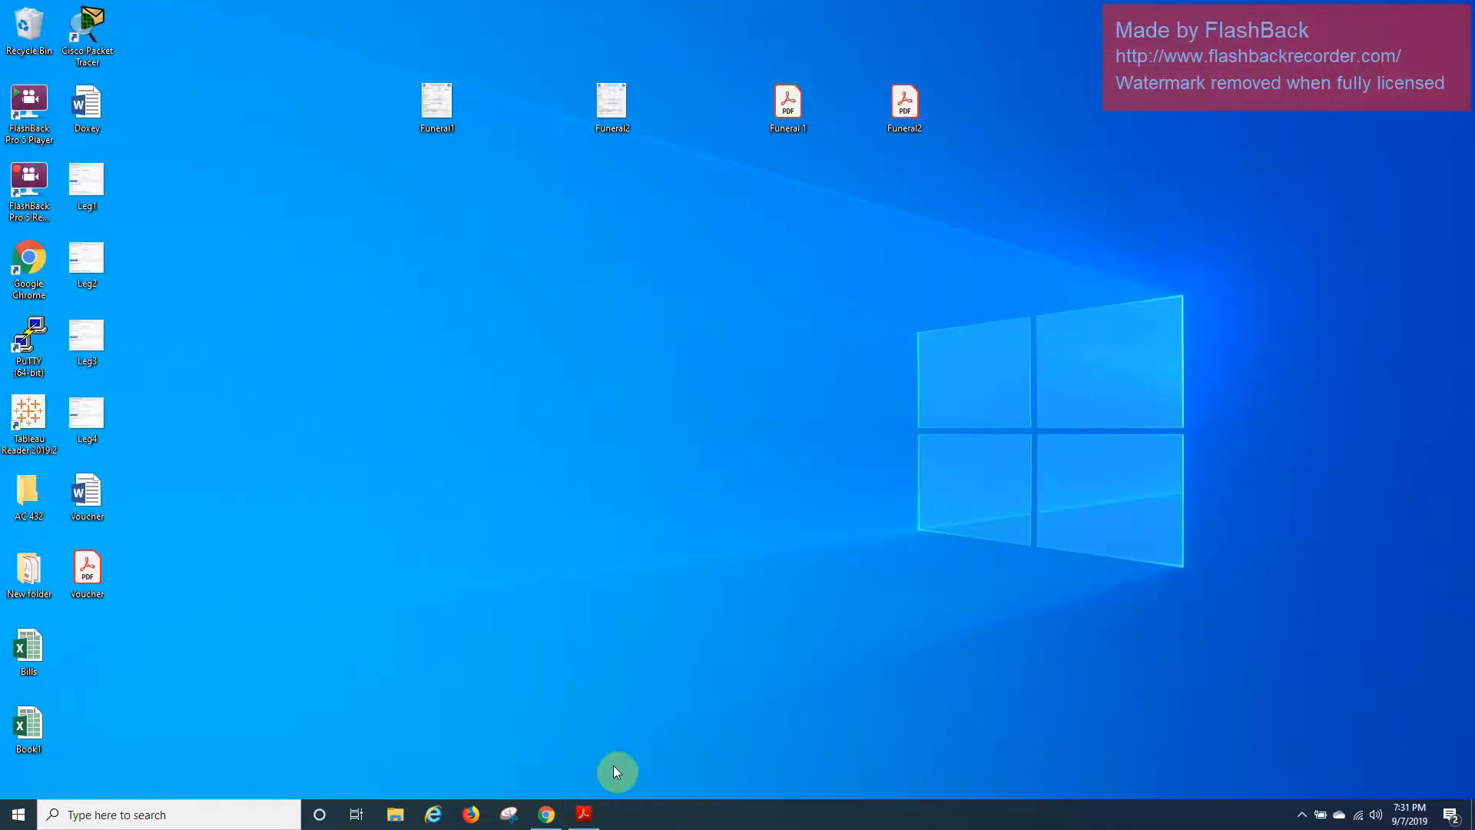
{"action": "left_click", "coordinate": [583, 813]}
{"action": "left_click_drag", "start_coordinate": [684, 21], "coordinate": [7, 331]}
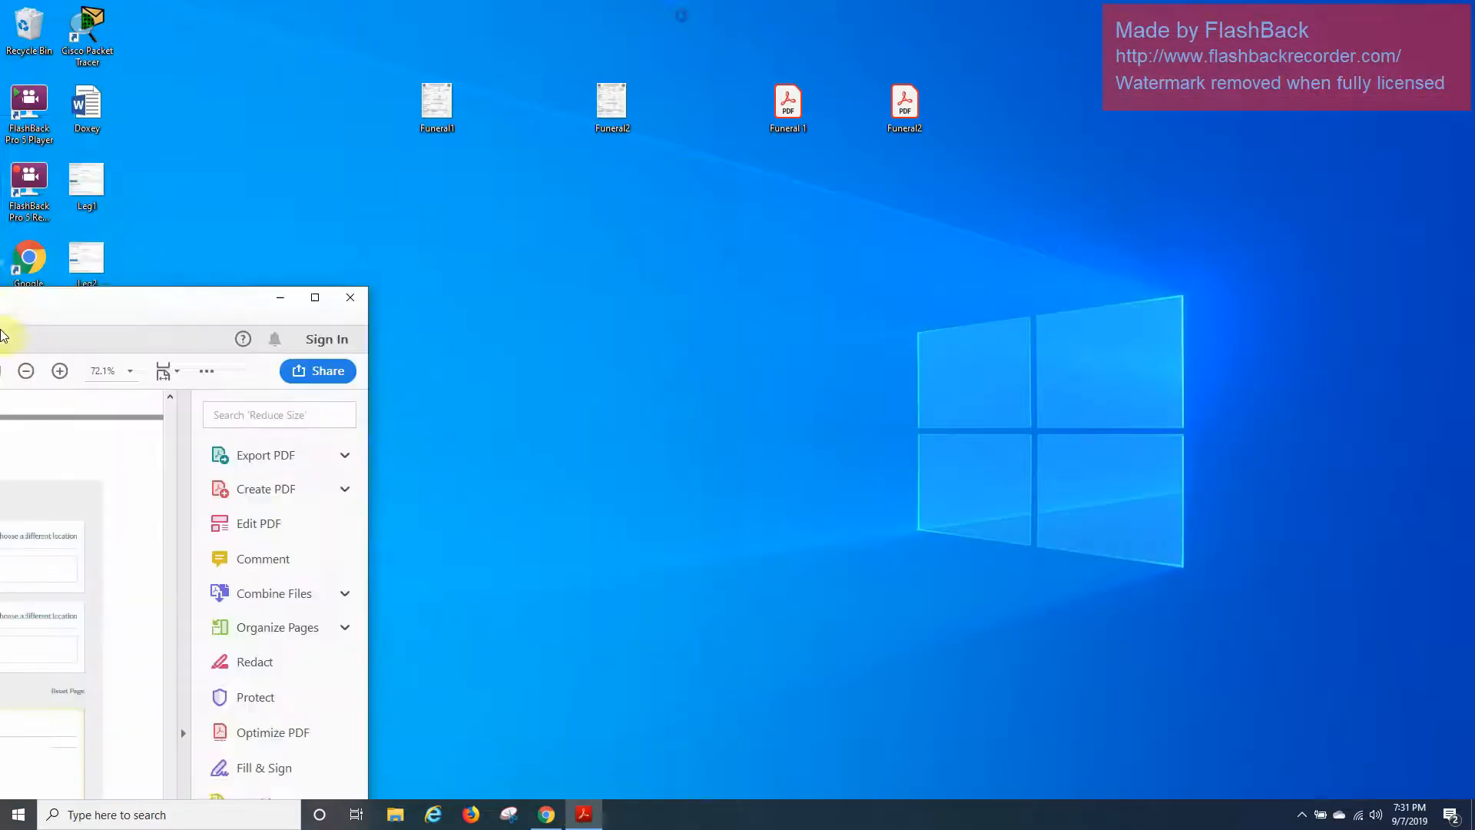
{"action": "left_click", "coordinate": [1167, 484]}
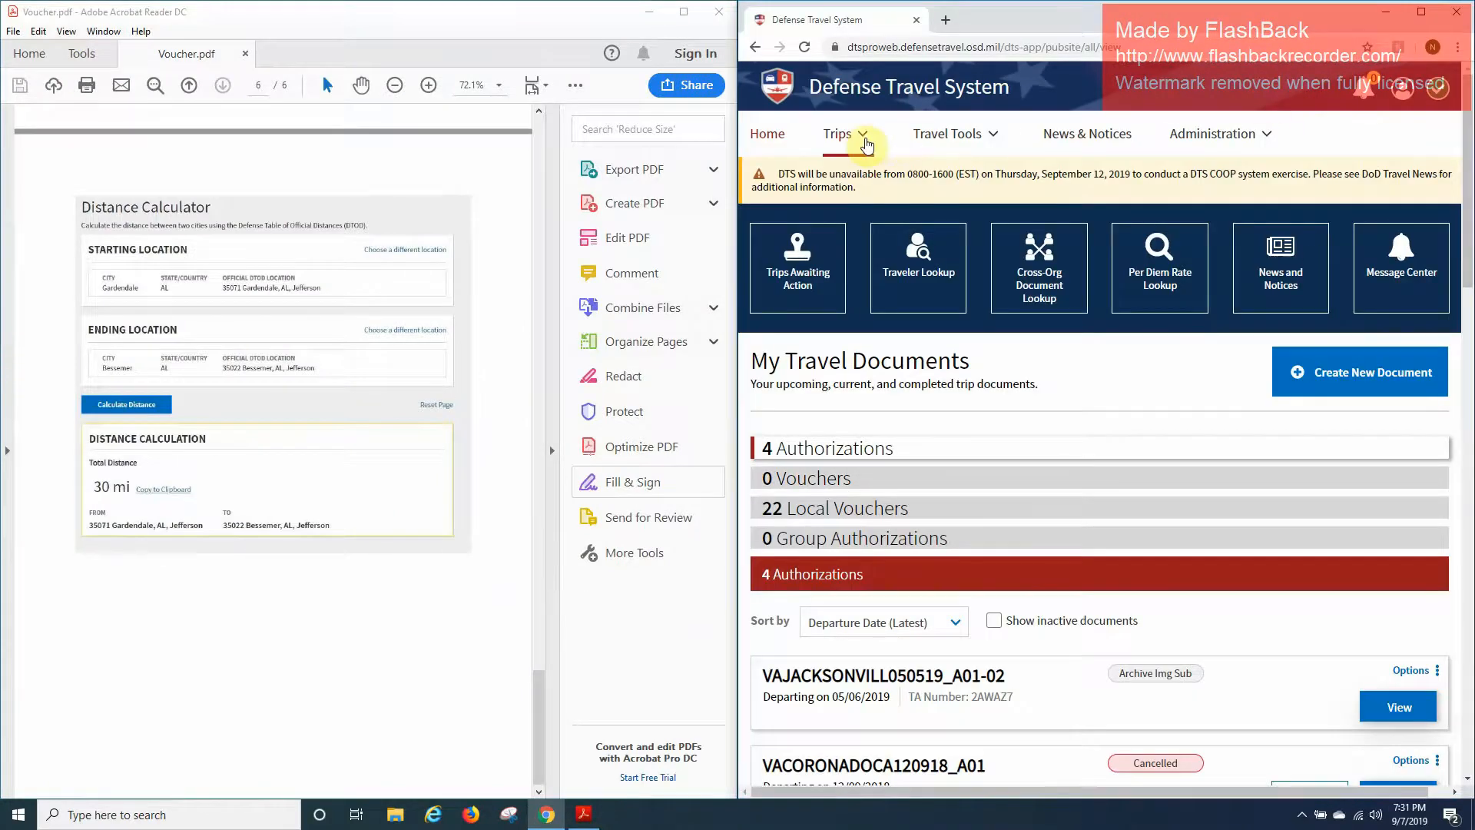
Start a new Local Voucher from Create New Document.
{"action": "left_click", "coordinate": [865, 138]}
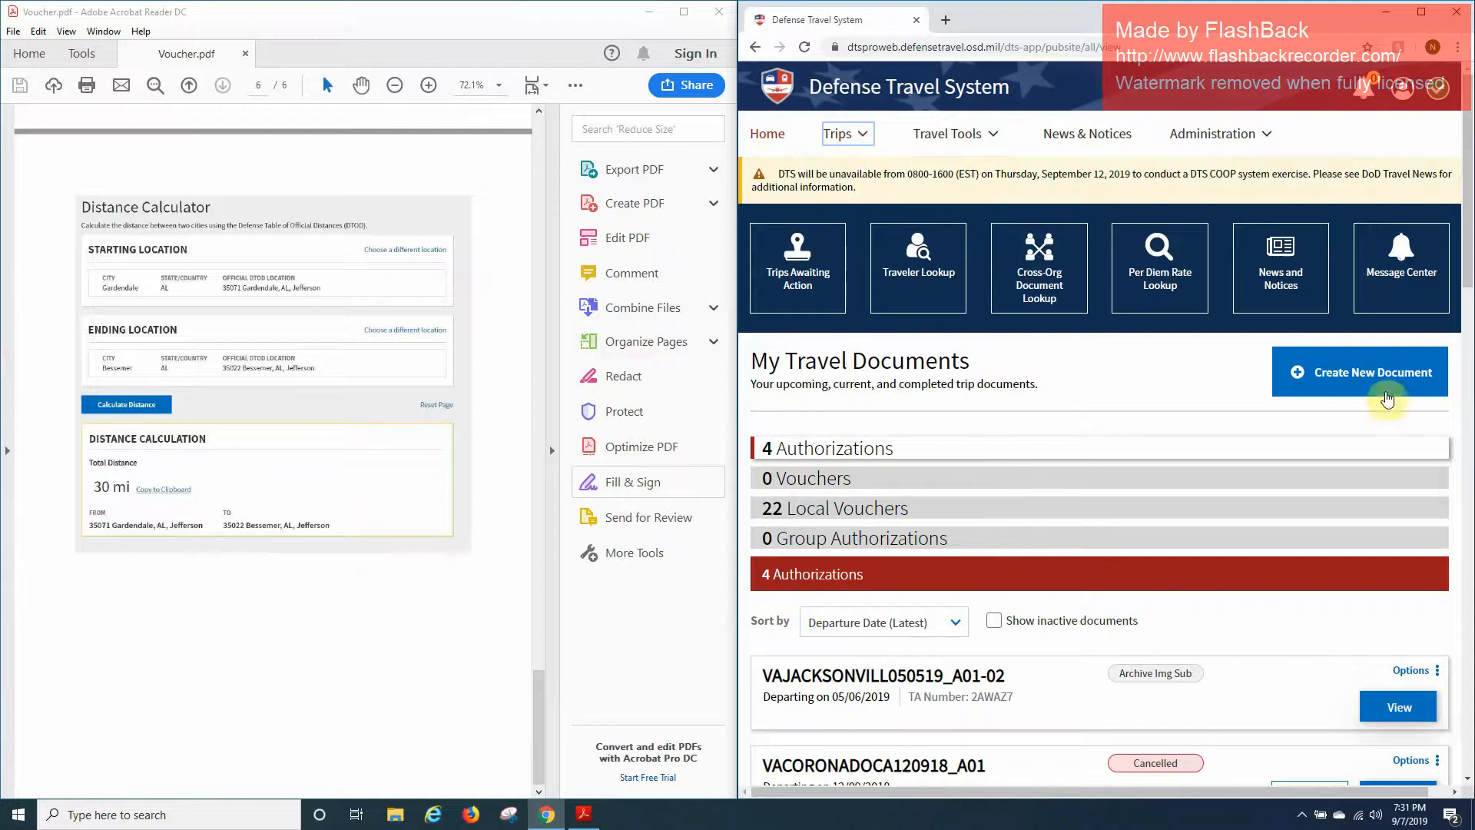
{"action": "left_click", "coordinate": [1380, 388]}
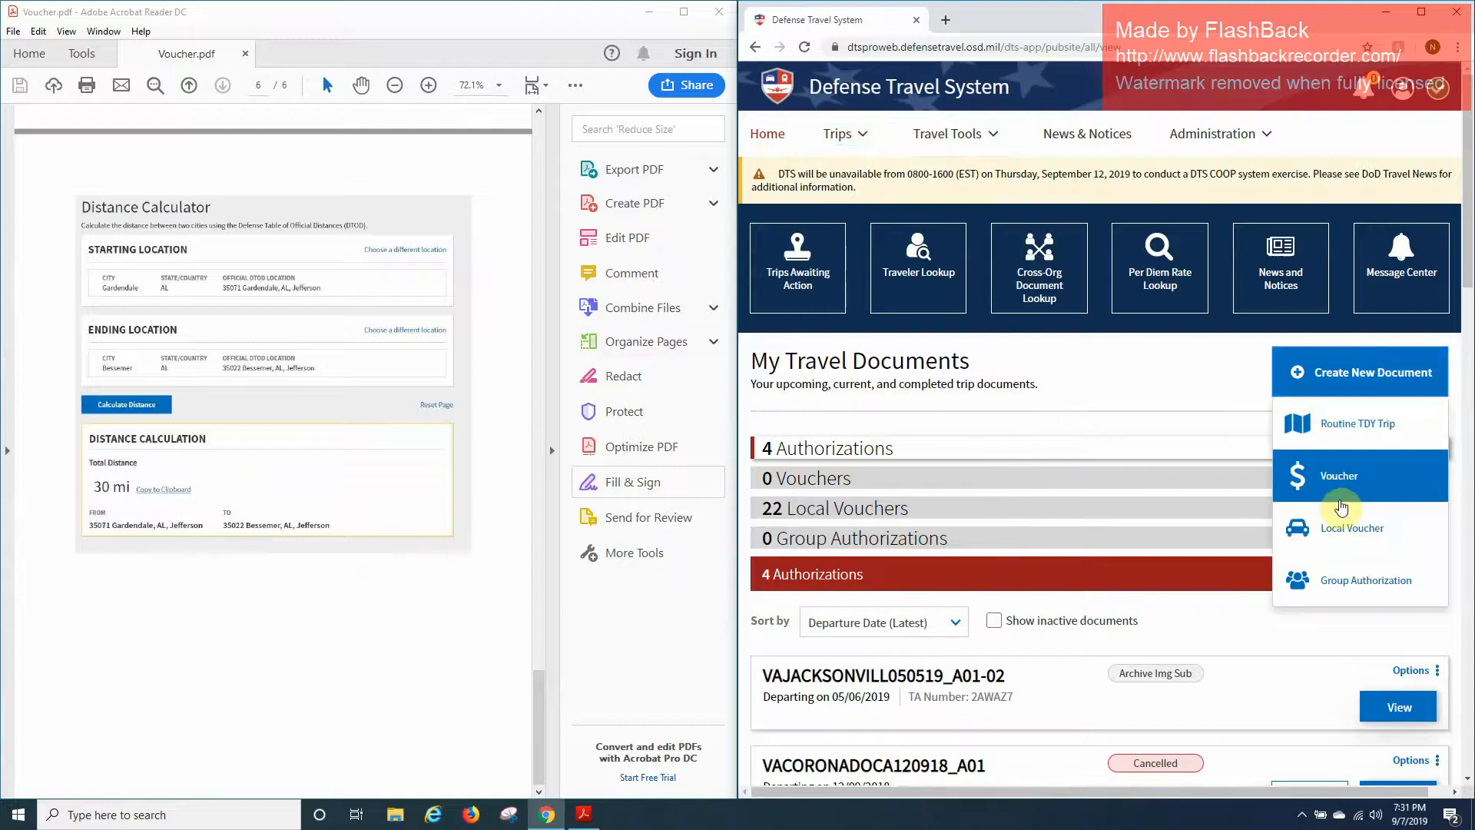
{"action": "left_click", "coordinate": [1302, 526]}
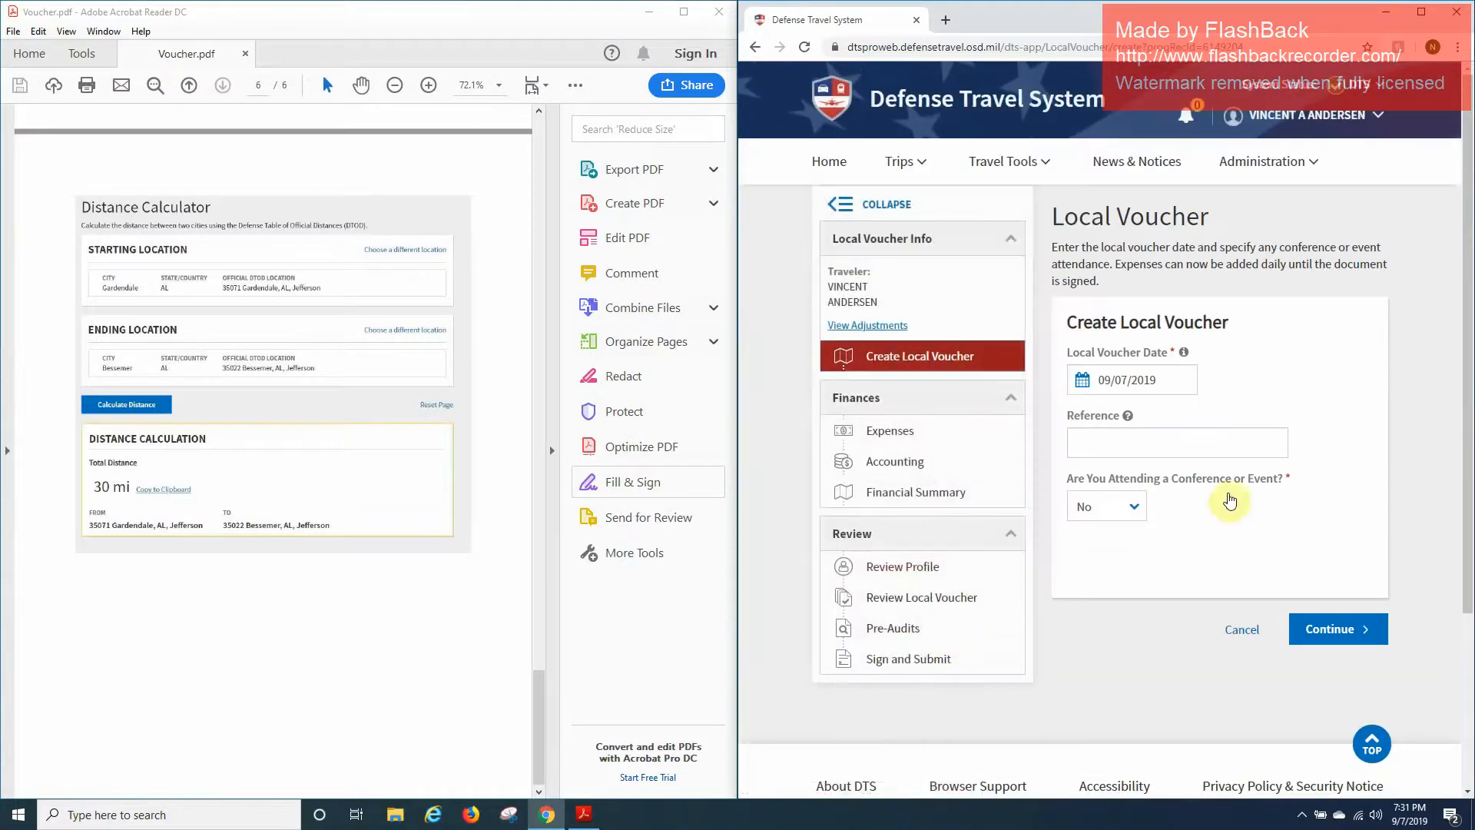
Set the Local Voucher Date to August 9, 2019 and continue to expenses.
{"action": "left_click_drag", "start_coordinate": [541, 700], "coordinate": [538, 149]}
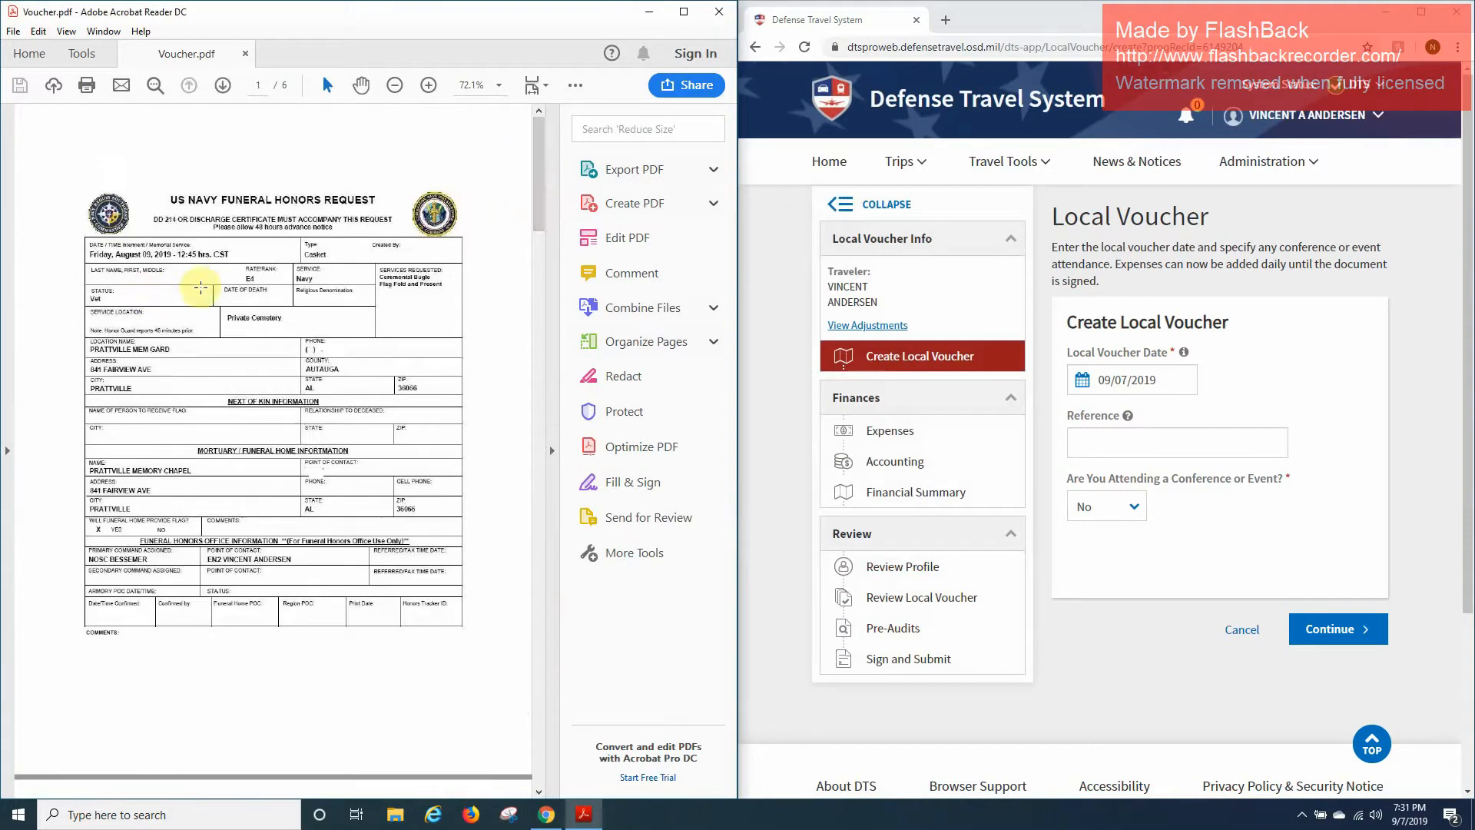
{"action": "left_click", "coordinate": [1127, 393]}
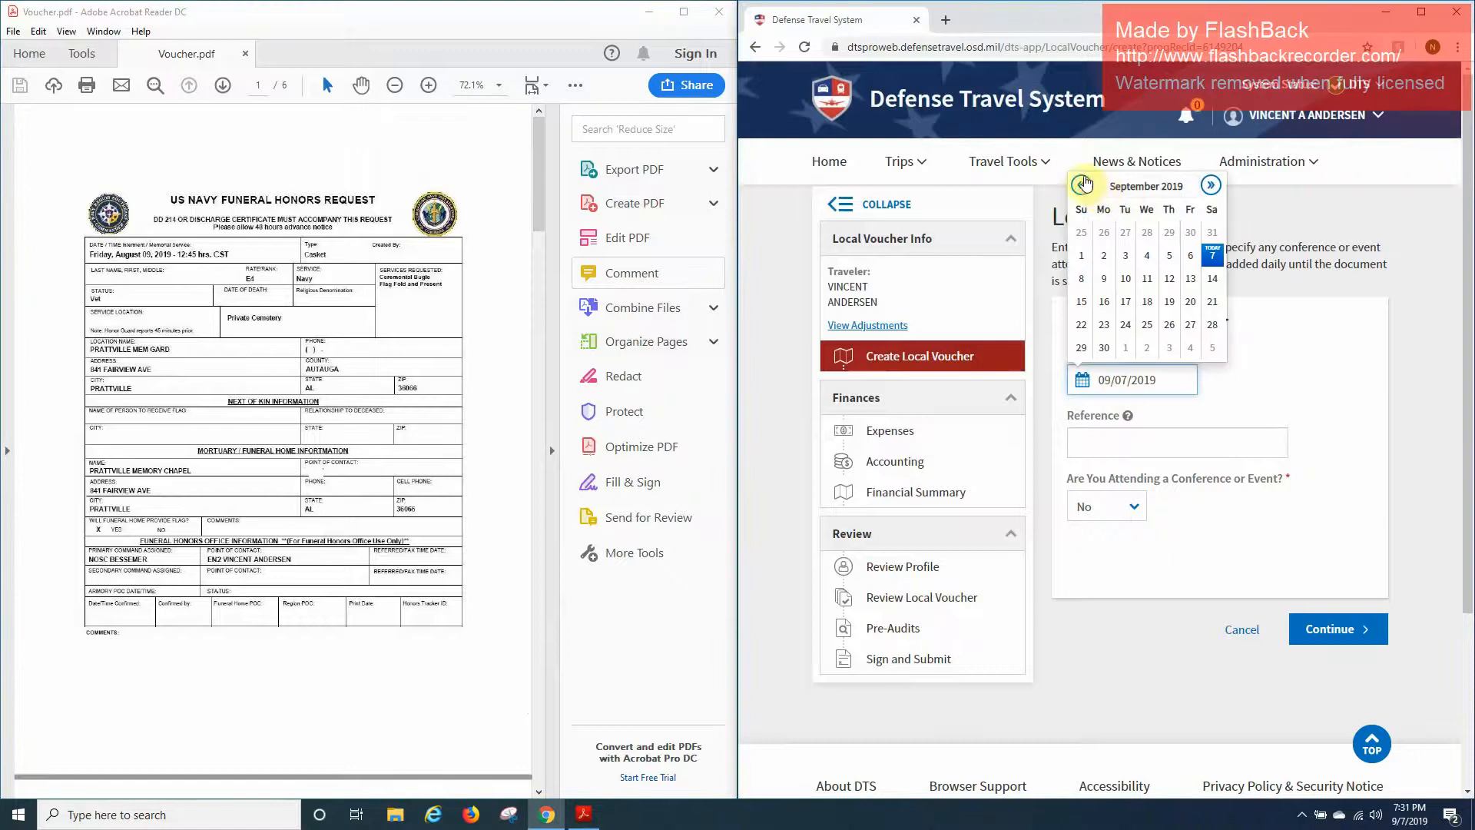
{"action": "left_click", "coordinate": [1081, 186]}
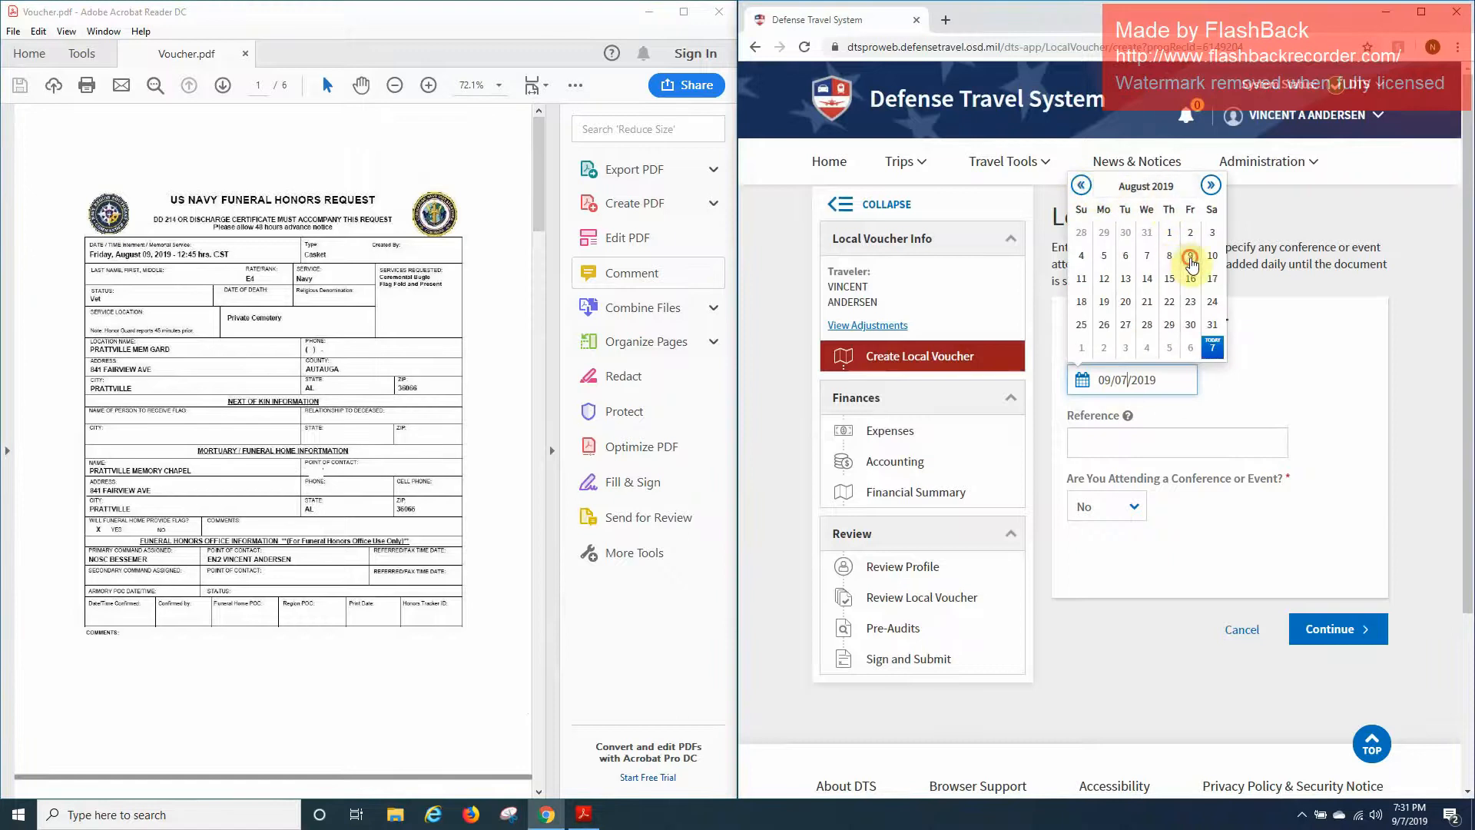
{"action": "left_click", "coordinate": [1190, 255]}
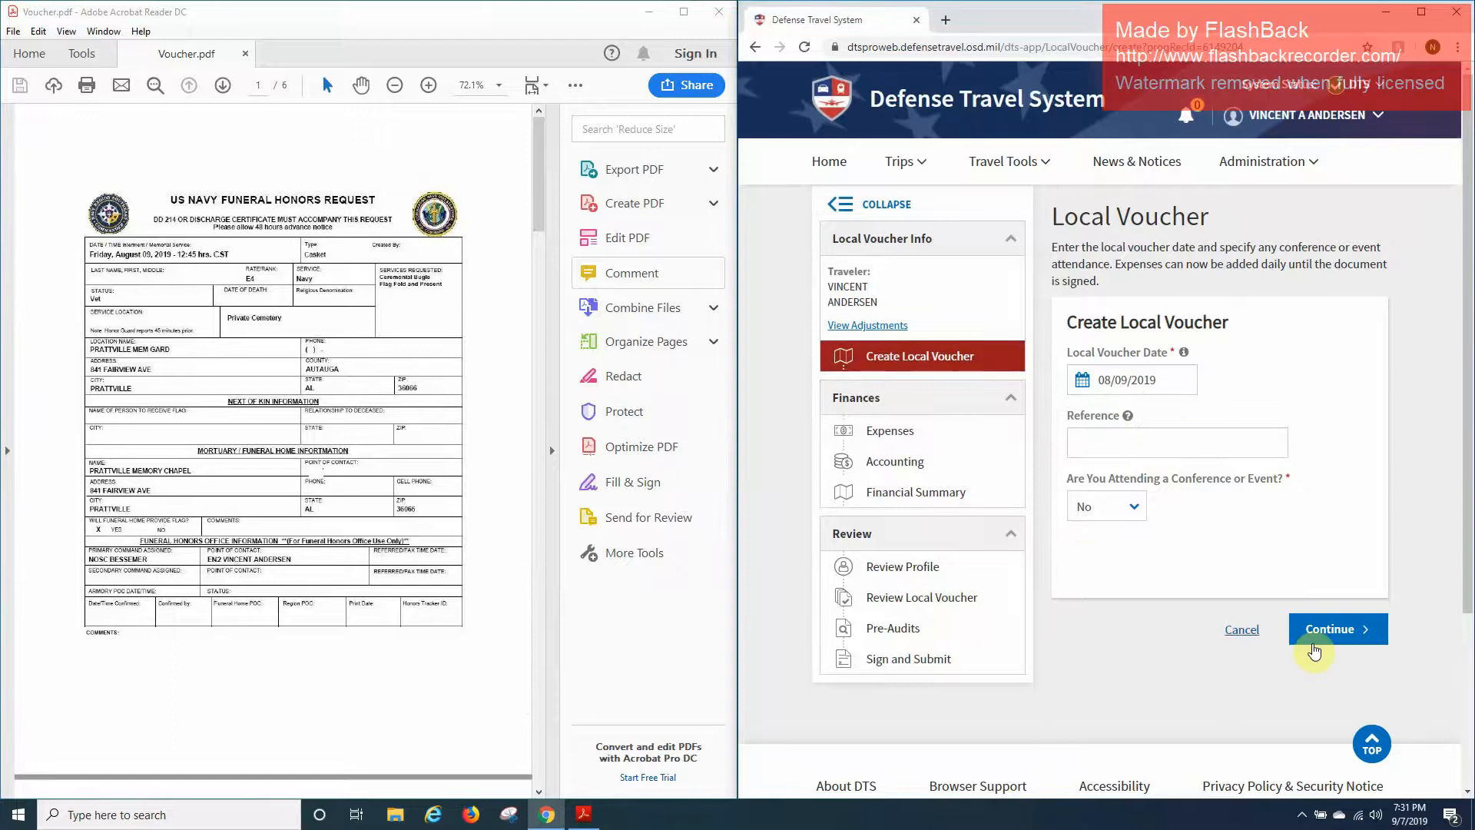
{"action": "left_click", "coordinate": [1337, 638]}
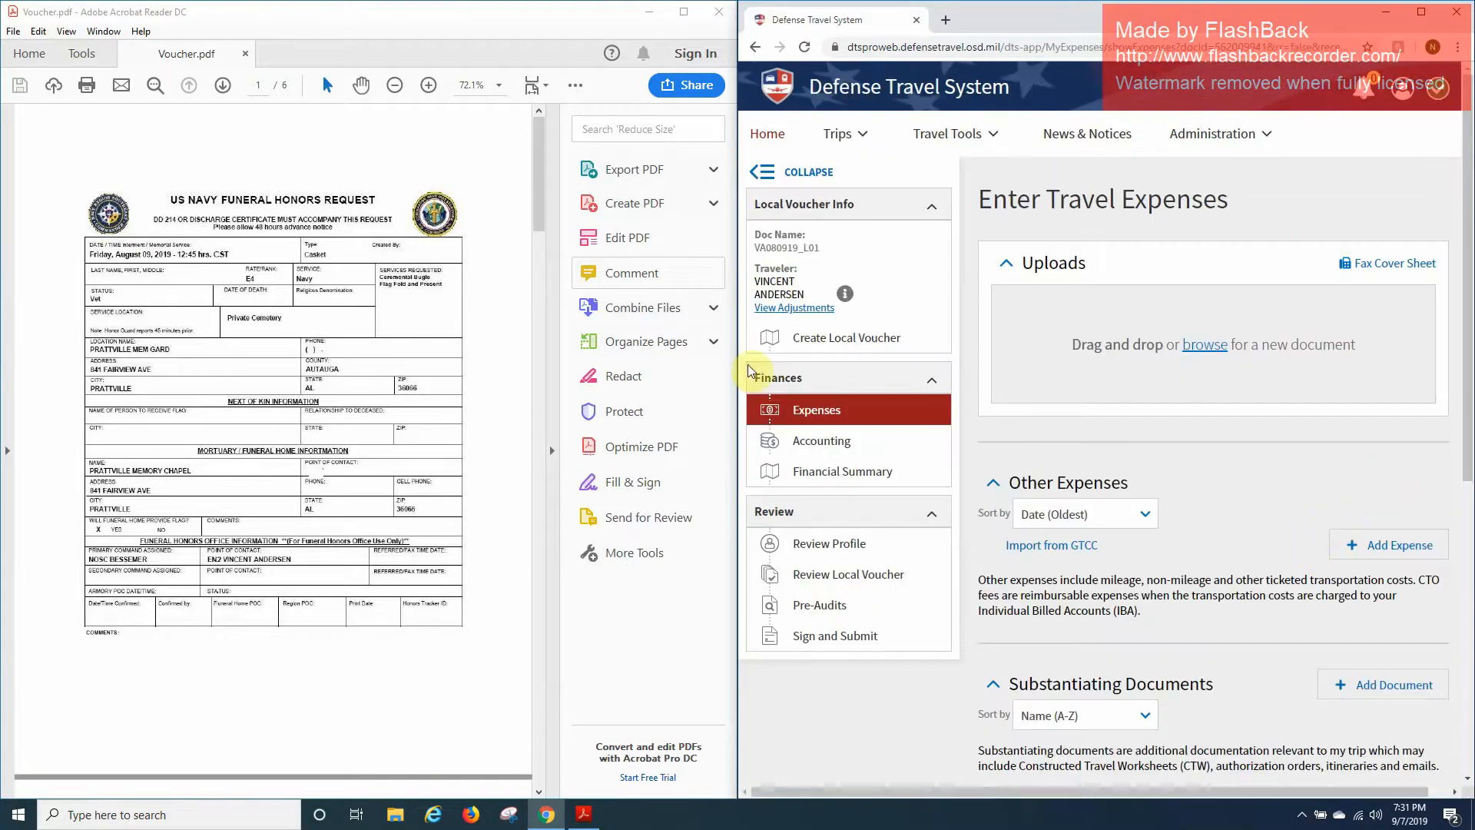
Add a new Mileage expense of type Private Auto - Local Area.
{"action": "scroll", "coordinate": [1160, 430], "scroll_direction": "down", "scroll_amount": 3}
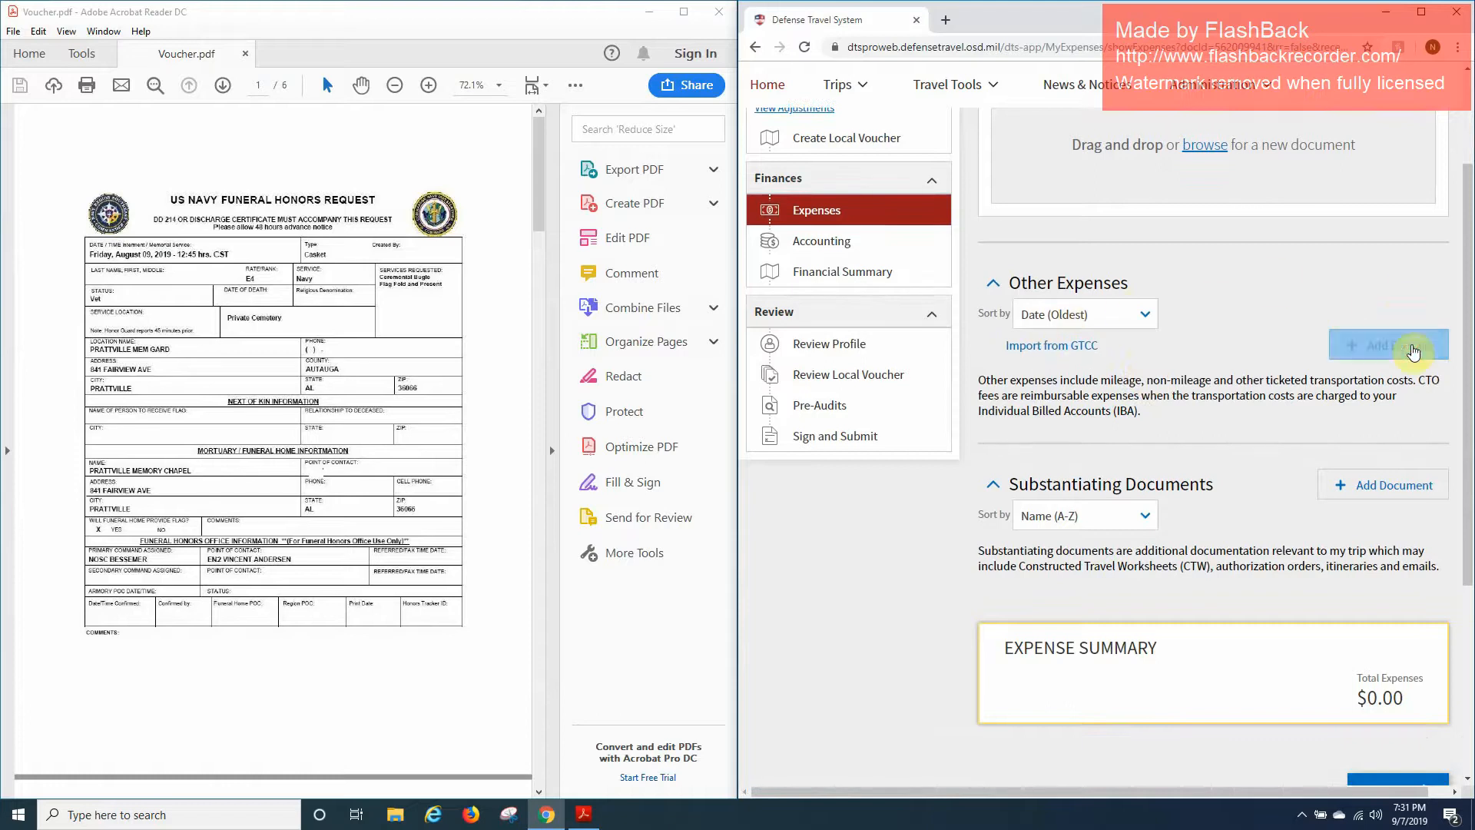
{"action": "left_click", "coordinate": [1412, 348]}
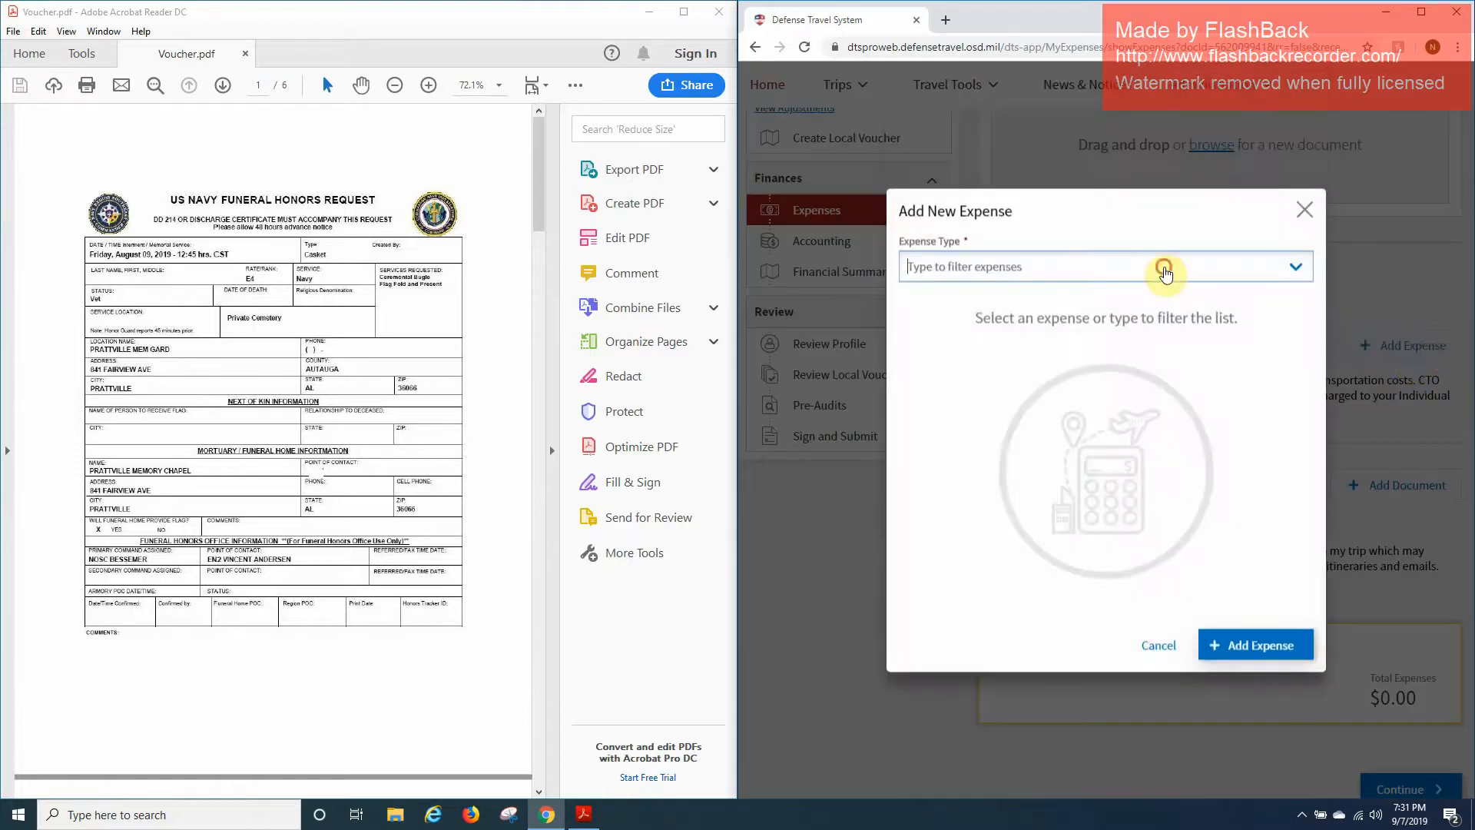
{"action": "left_click", "coordinate": [1164, 269]}
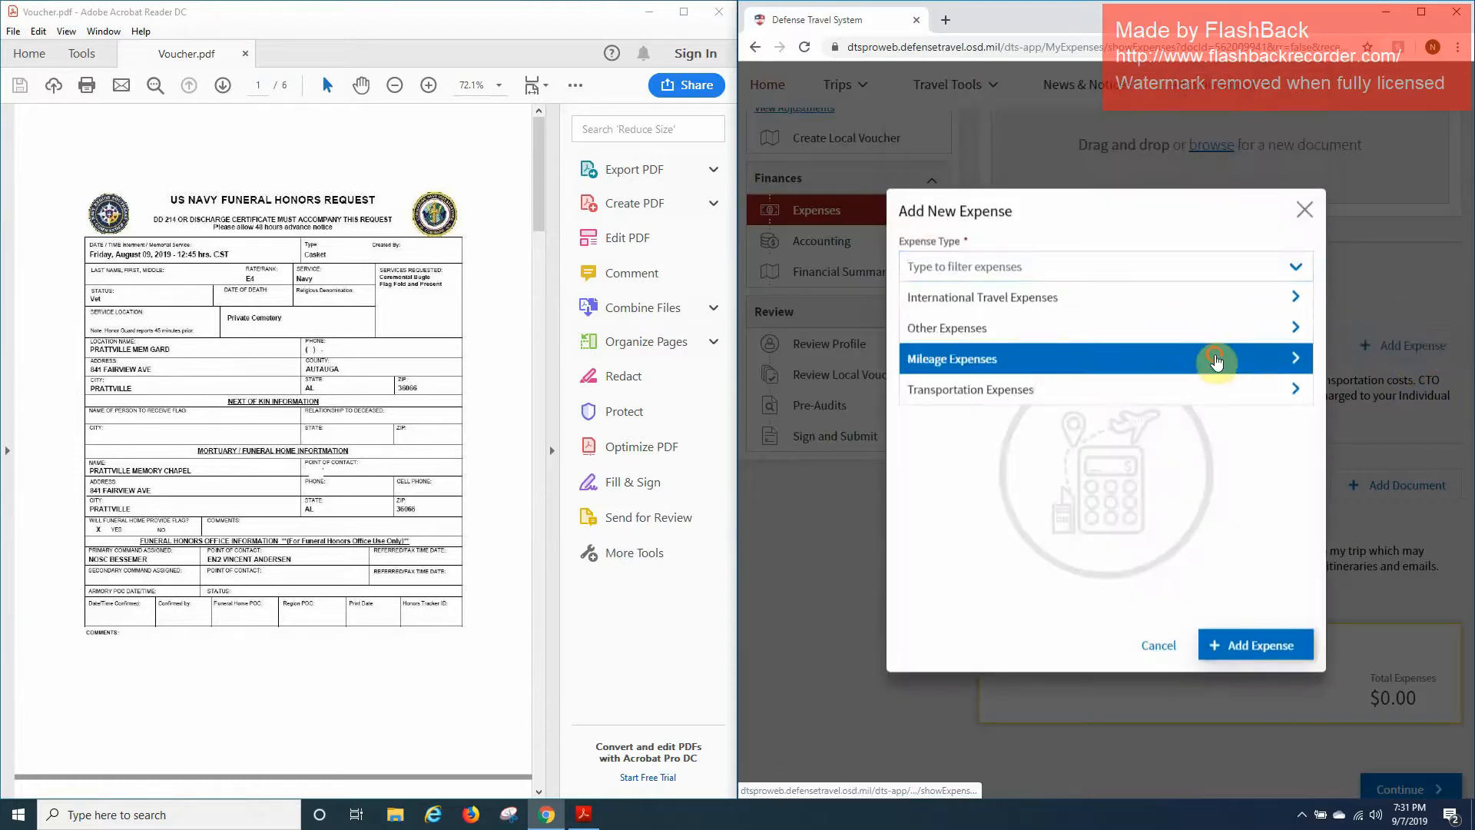
{"action": "left_click", "coordinate": [1216, 361]}
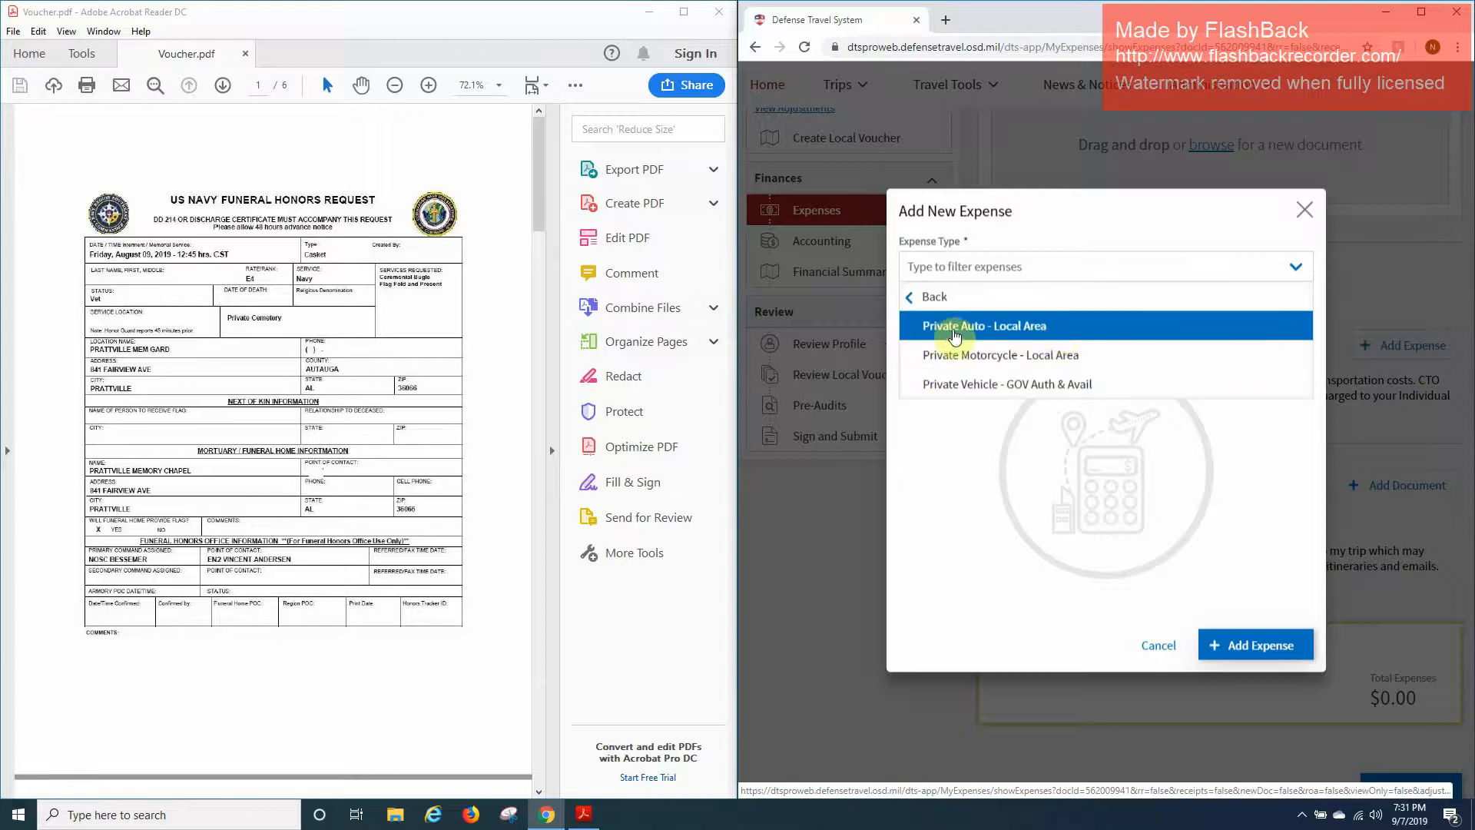
{"action": "left_click", "coordinate": [1062, 331]}
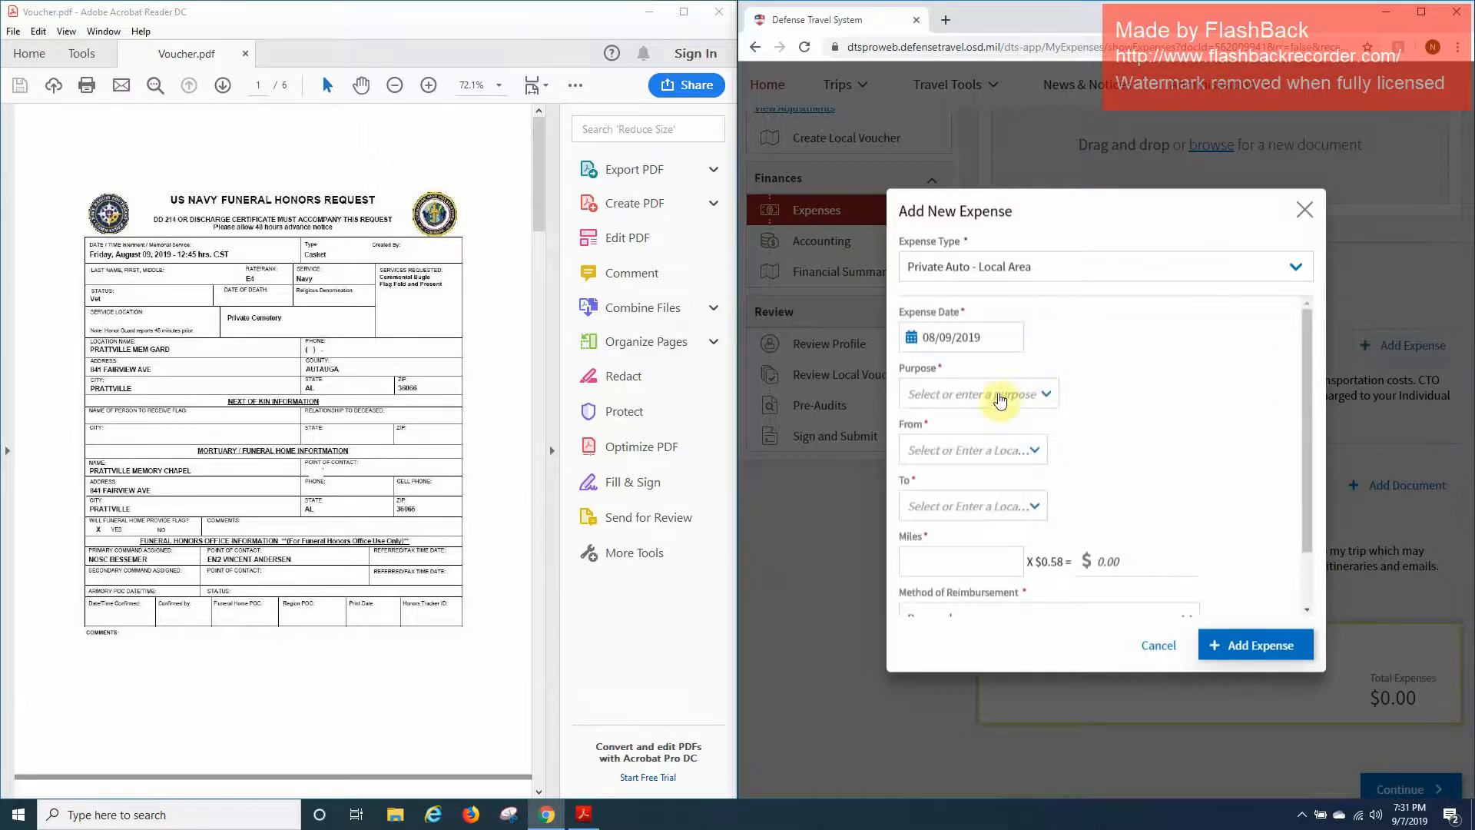
Set the expense purpose to the FHD funeral honors detail entry.
{"action": "left_click", "coordinate": [999, 395]}
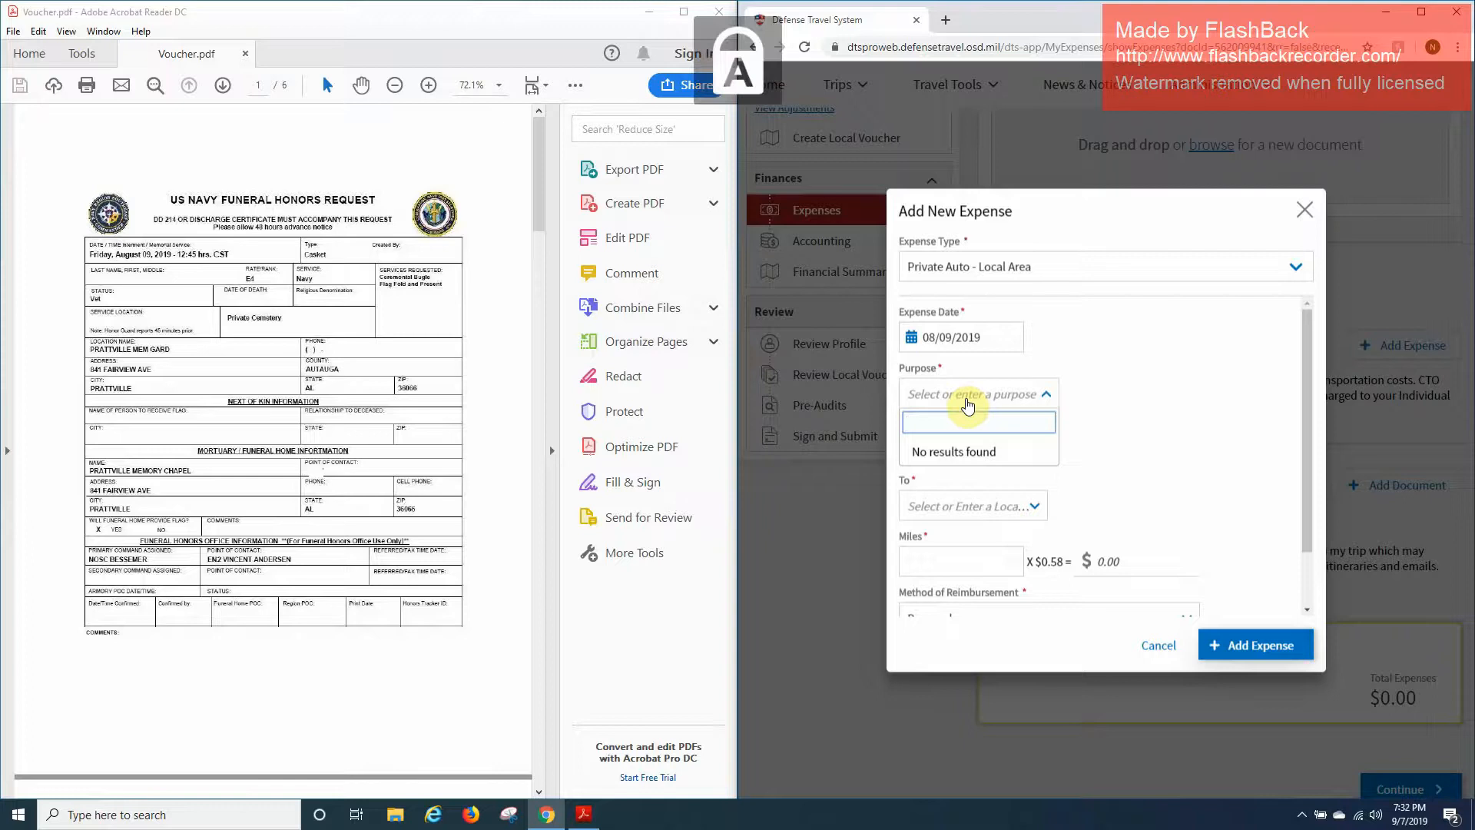
{"action": "type", "text": "FHD-DOE, JOHN (NOT MY"}
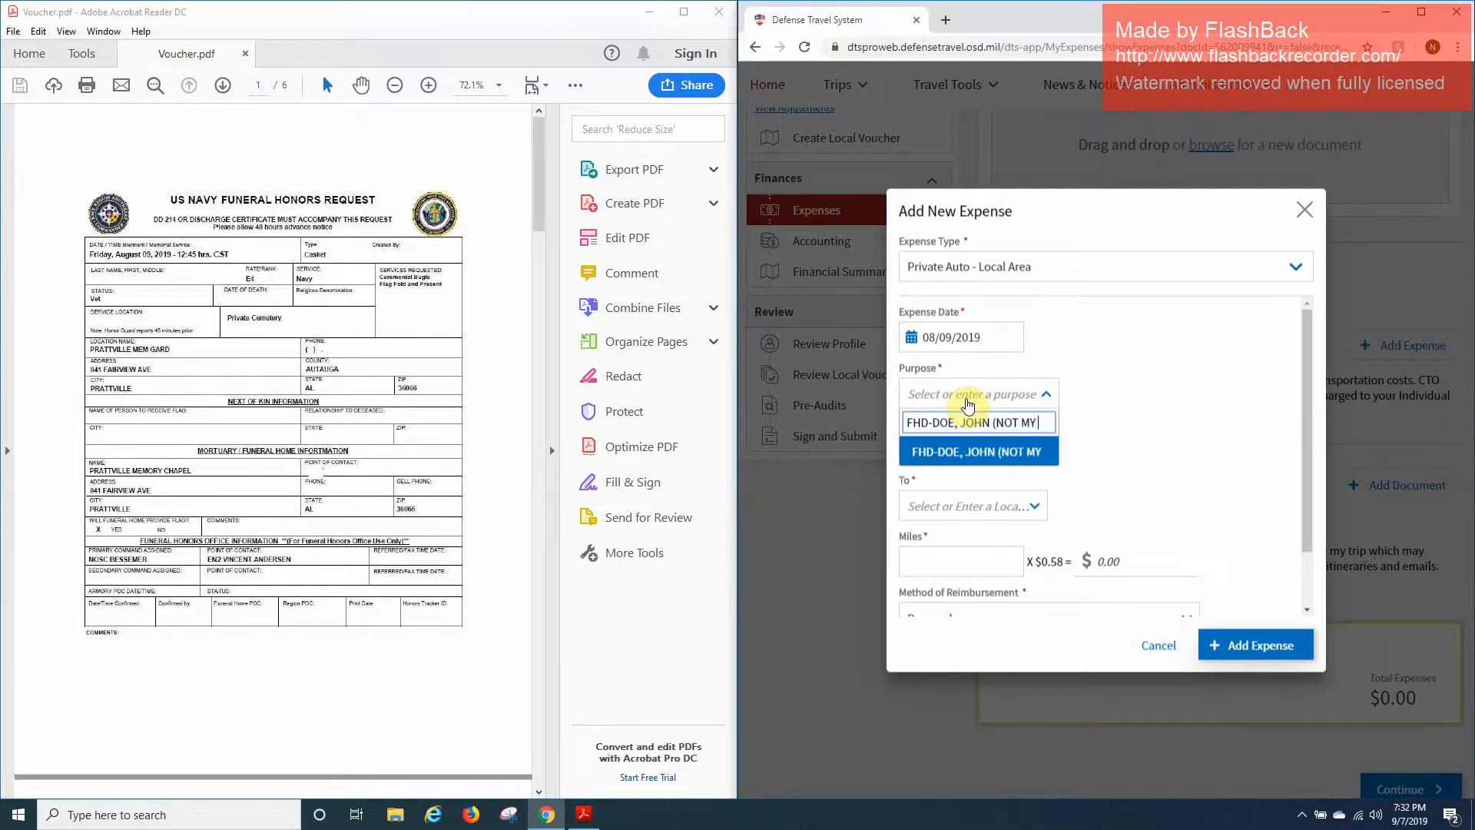
{"action": "type", "text": "DWE)"}
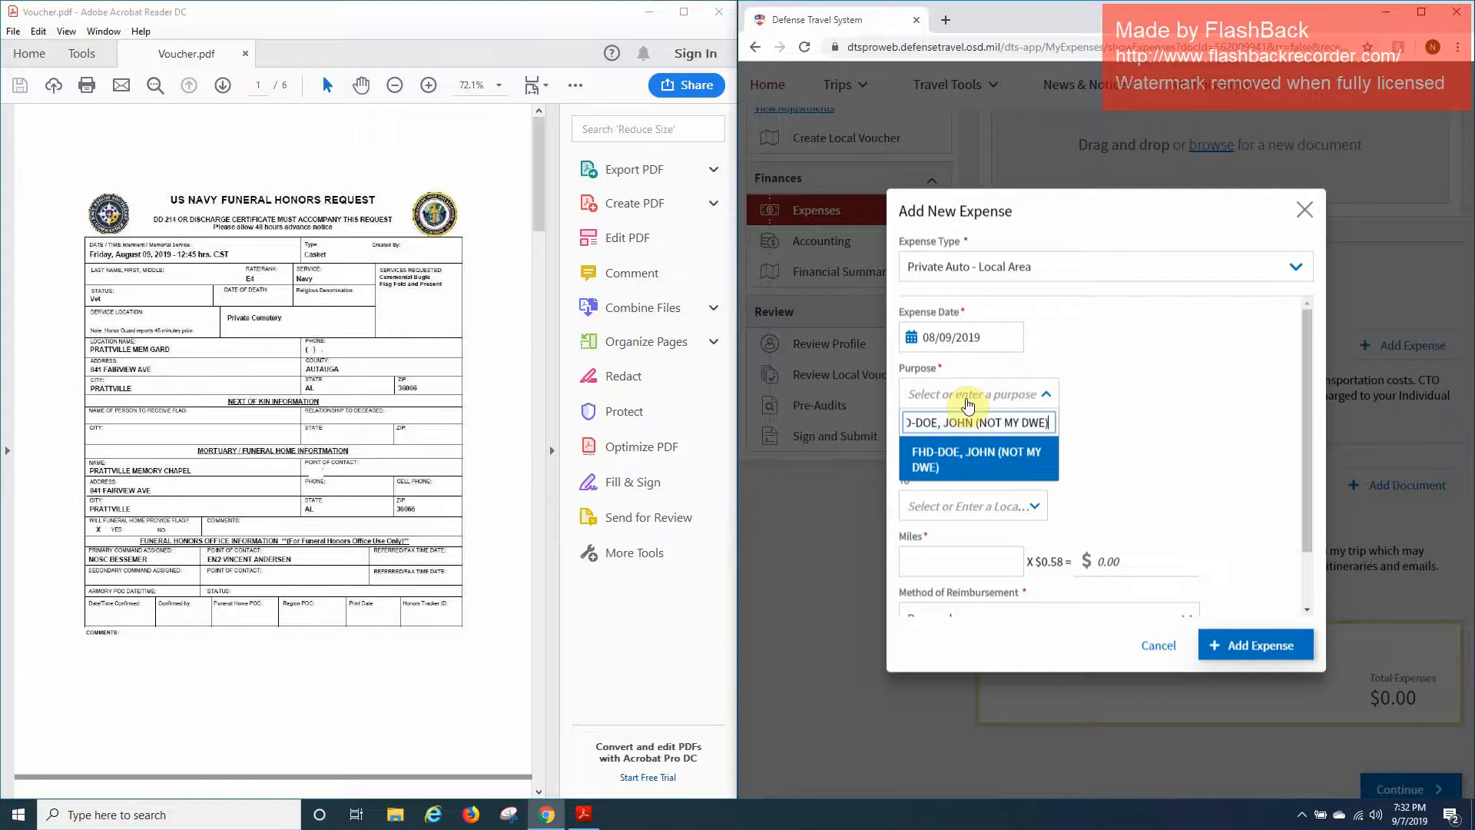
{"action": "key", "text": "BackSpace"}
{"action": "key", "text": "BackSpace"}
{"action": "key", "text": "BackSpace"}
{"action": "key", "text": "BackSpace"}
{"action": "key", "text": "BackSpace"}
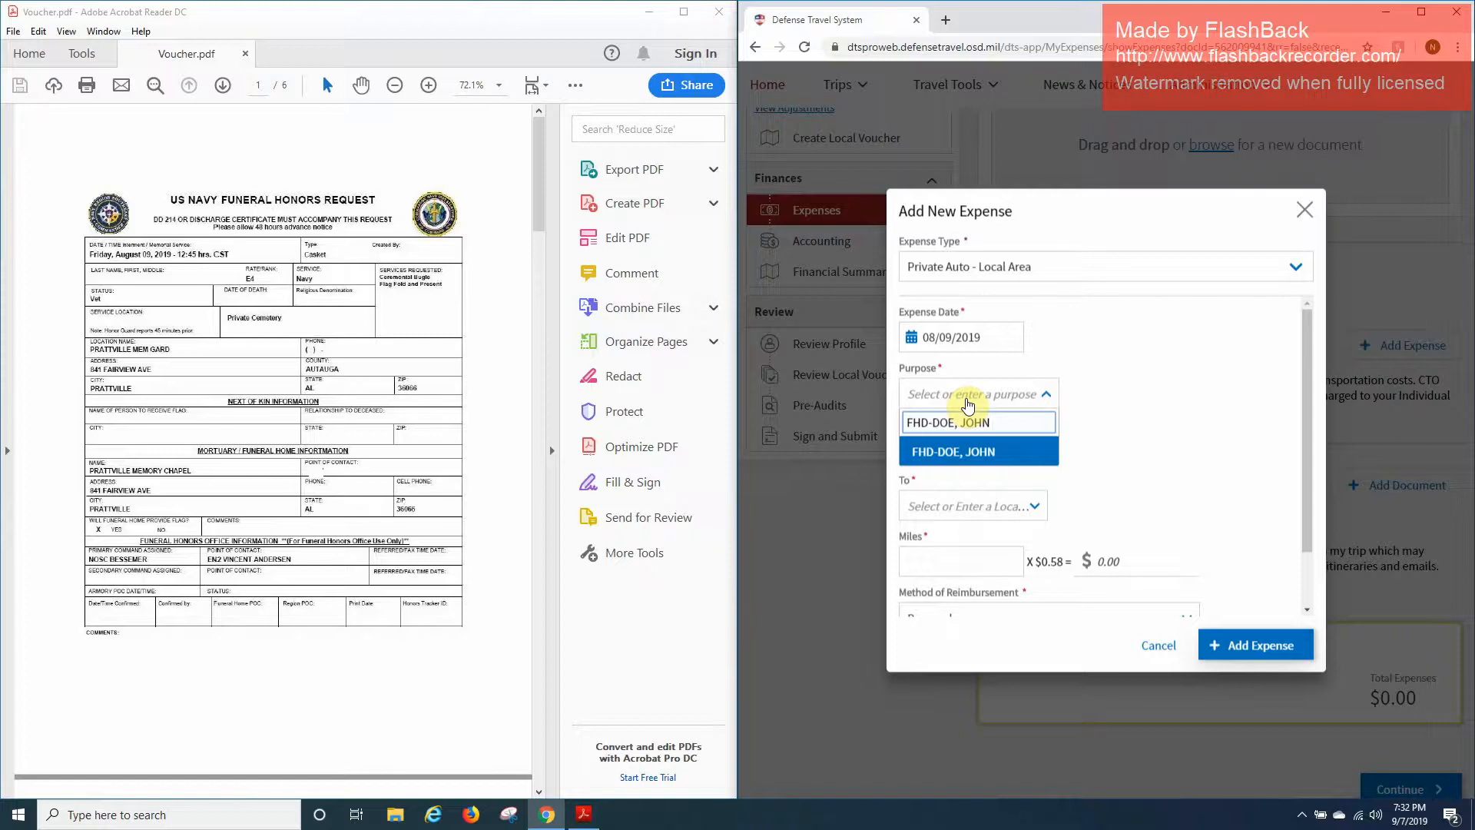
{"action": "key", "text": "Return"}
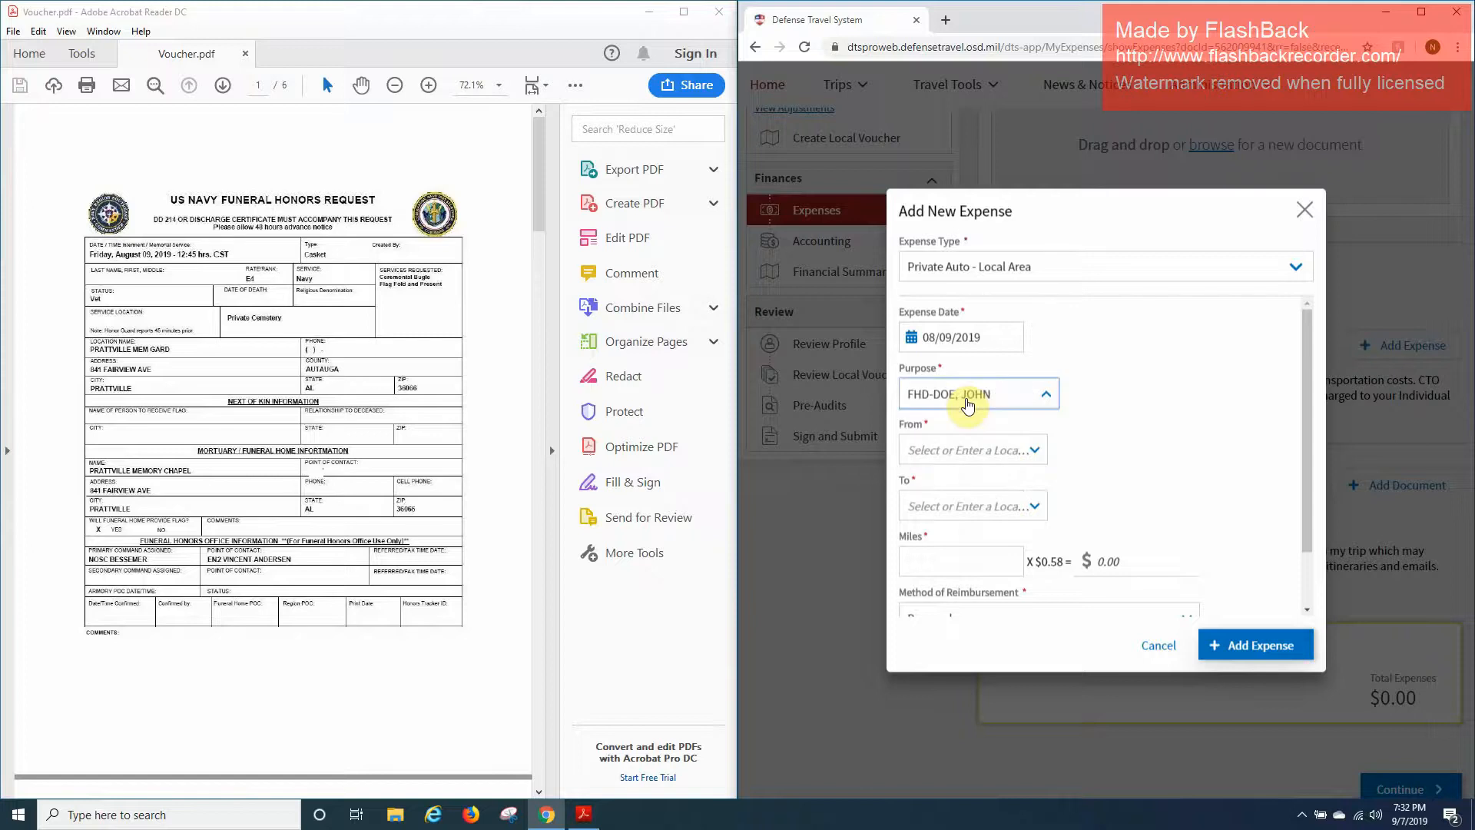
Set the trip's From location to the 4th Ave SW address in Bessemer, AL.
{"action": "left_click", "coordinate": [981, 462]}
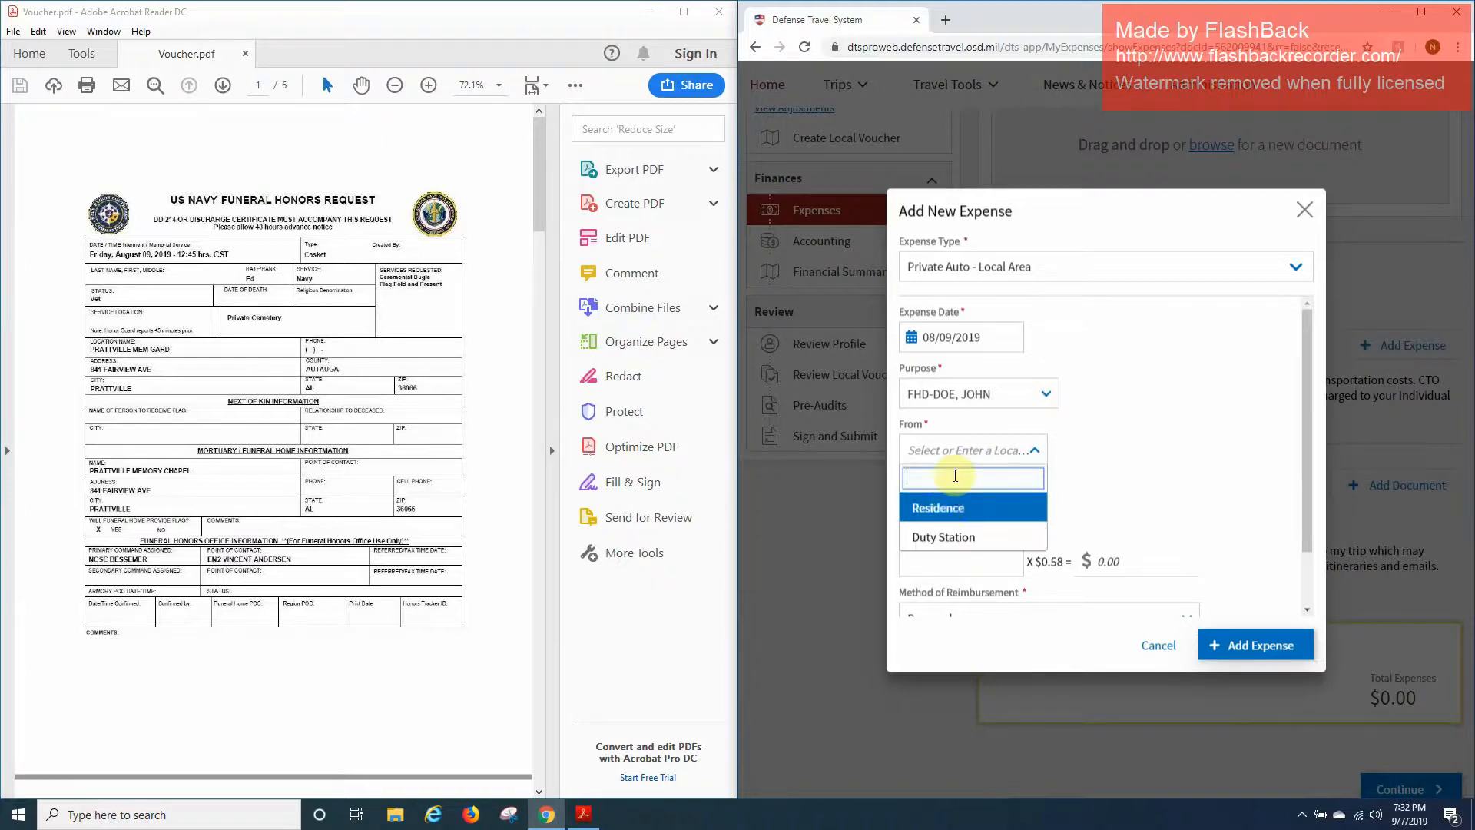
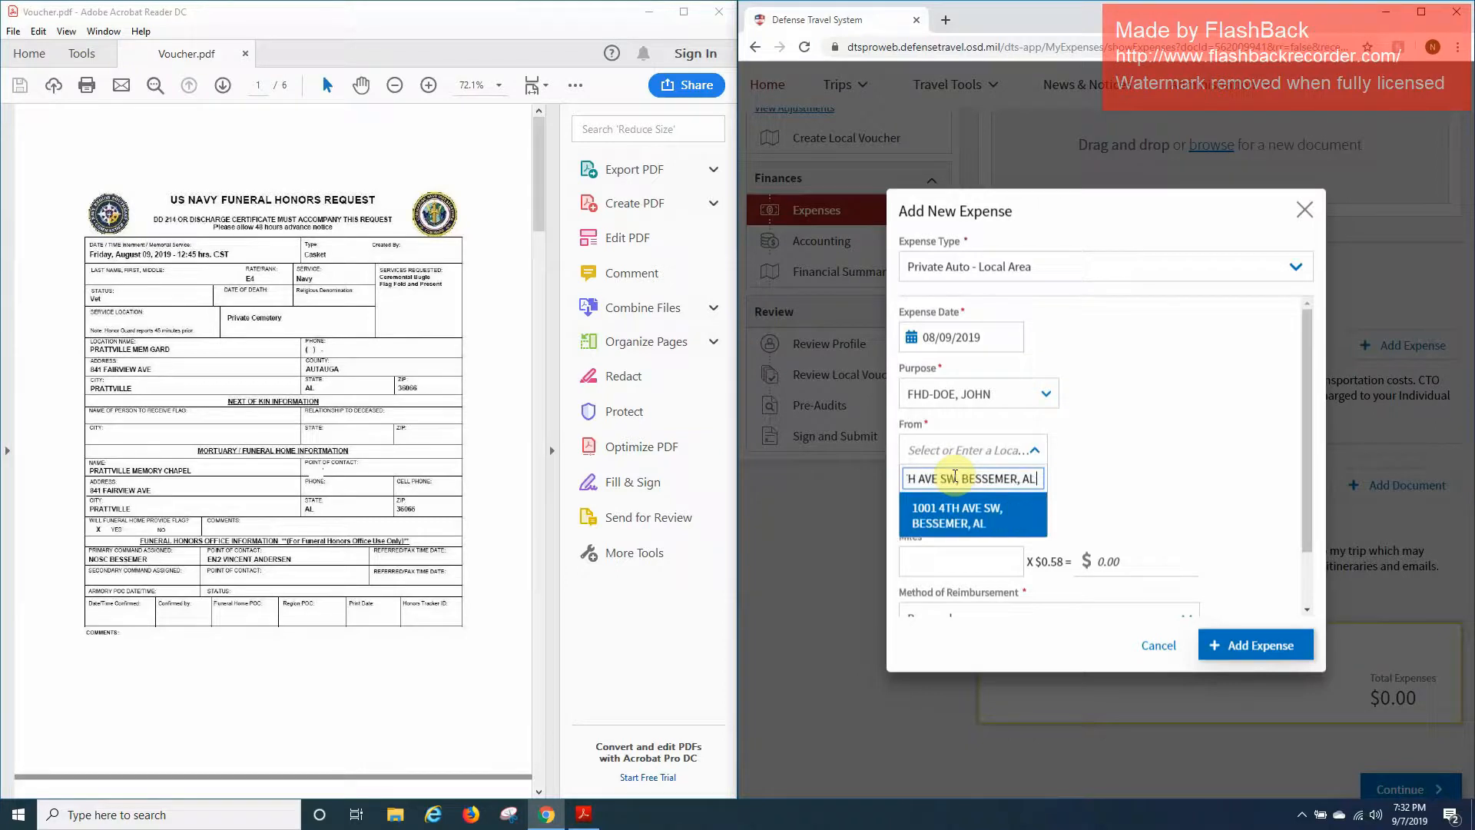
{"action": "key", "text": "Return"}
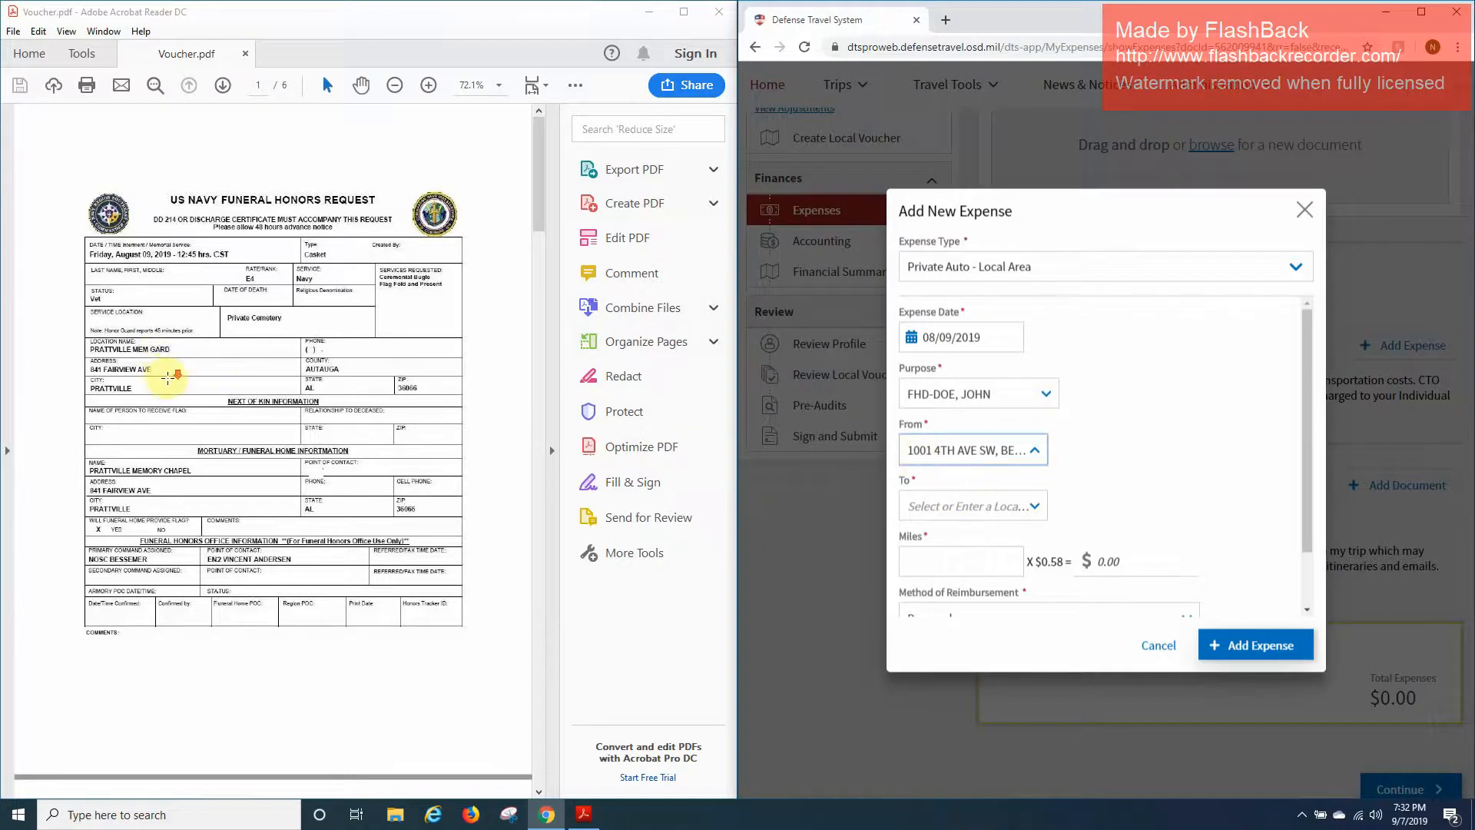
Zoom the funeral honors request PDF to 150% to check it, then back to 100%.
{"action": "scroll", "coordinate": [164, 378], "scroll_direction": "down", "scroll_amount": 1}
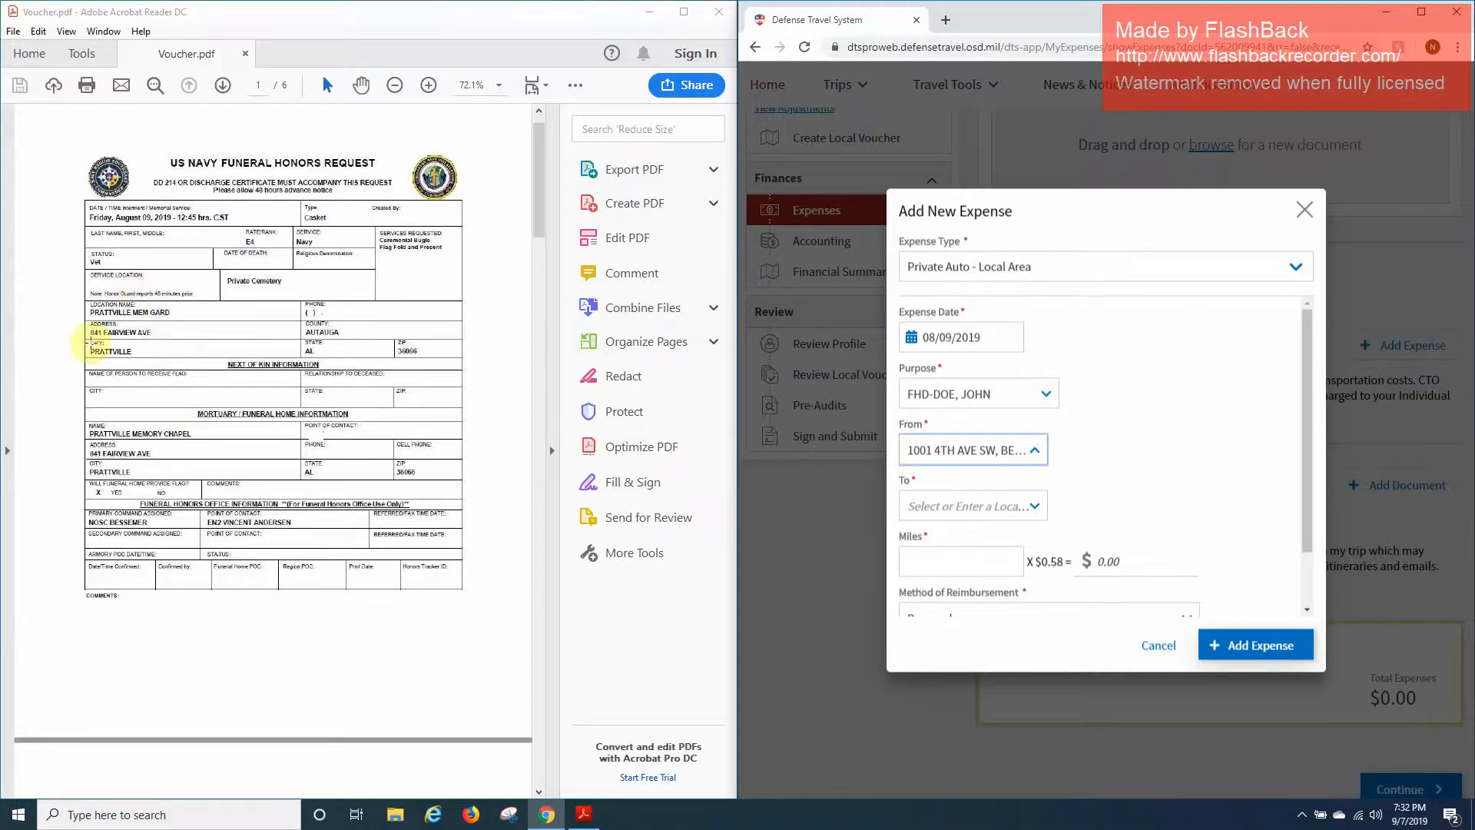
{"action": "left_click", "coordinate": [428, 86]}
{"action": "left_click", "coordinate": [428, 86]}
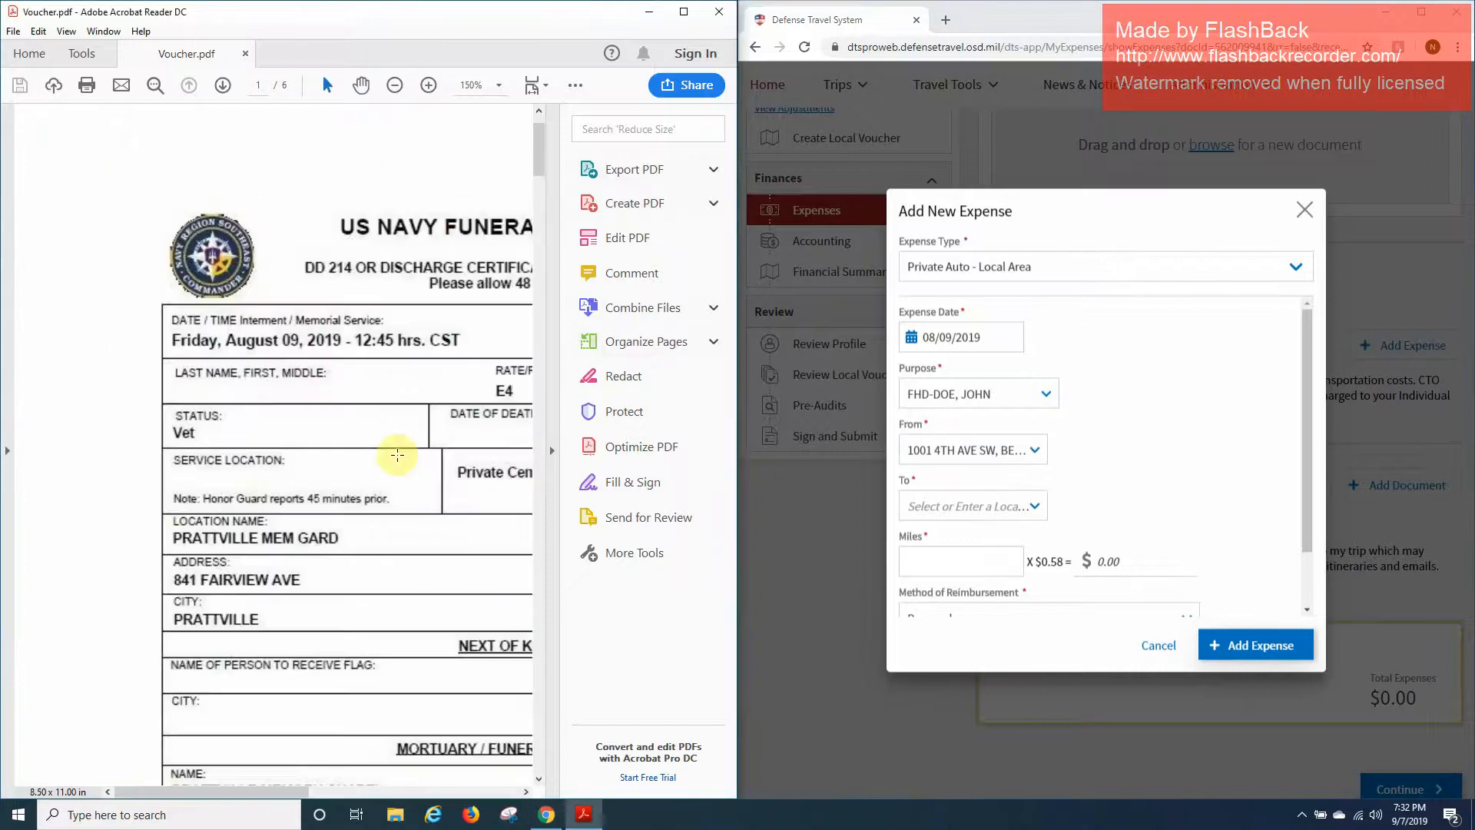
{"action": "left_click_drag", "start_coordinate": [292, 791], "coordinate": [330, 791]}
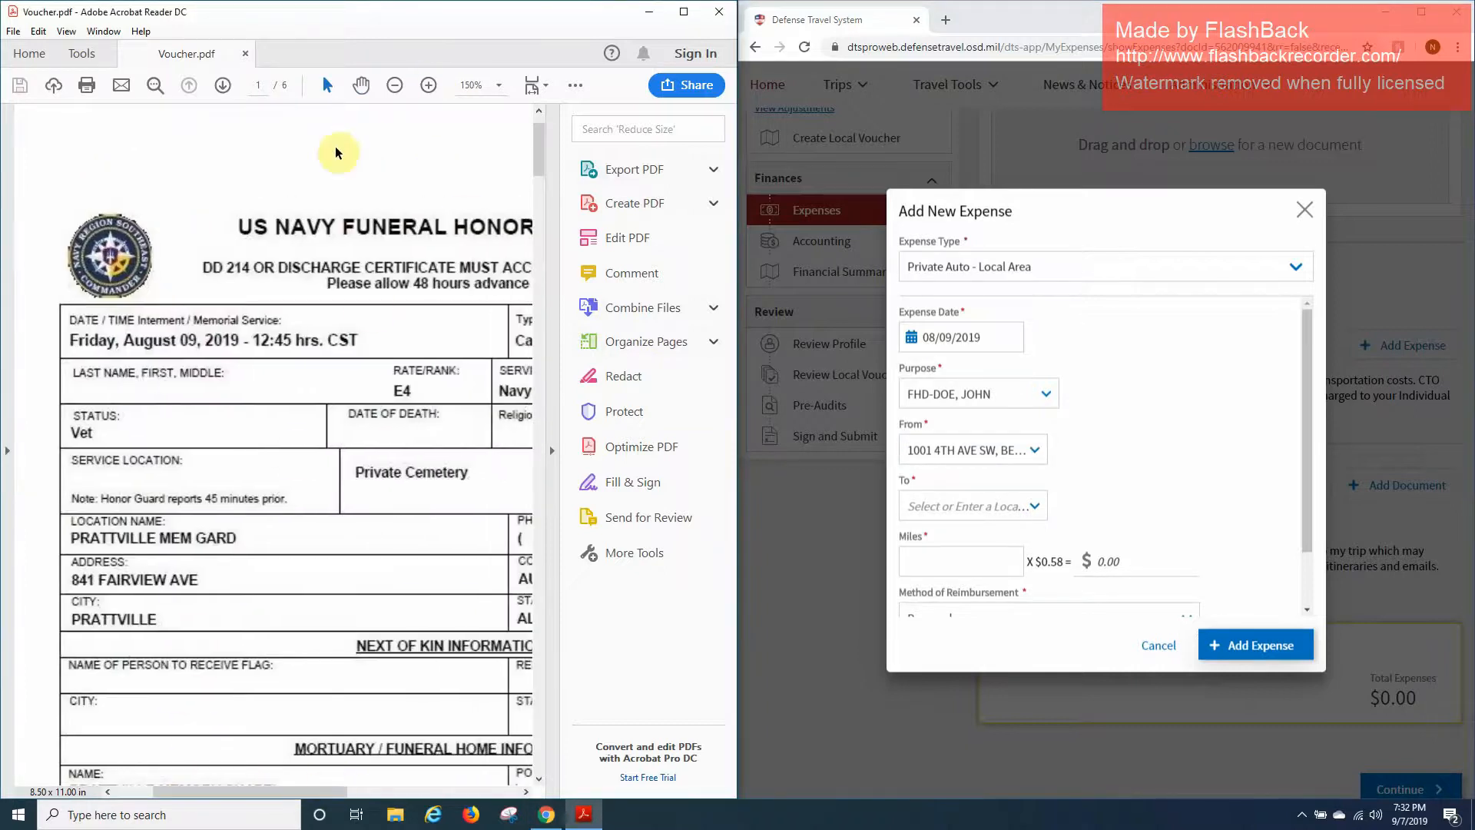
{"action": "left_click", "coordinate": [401, 81]}
{"action": "left_click", "coordinate": [401, 81]}
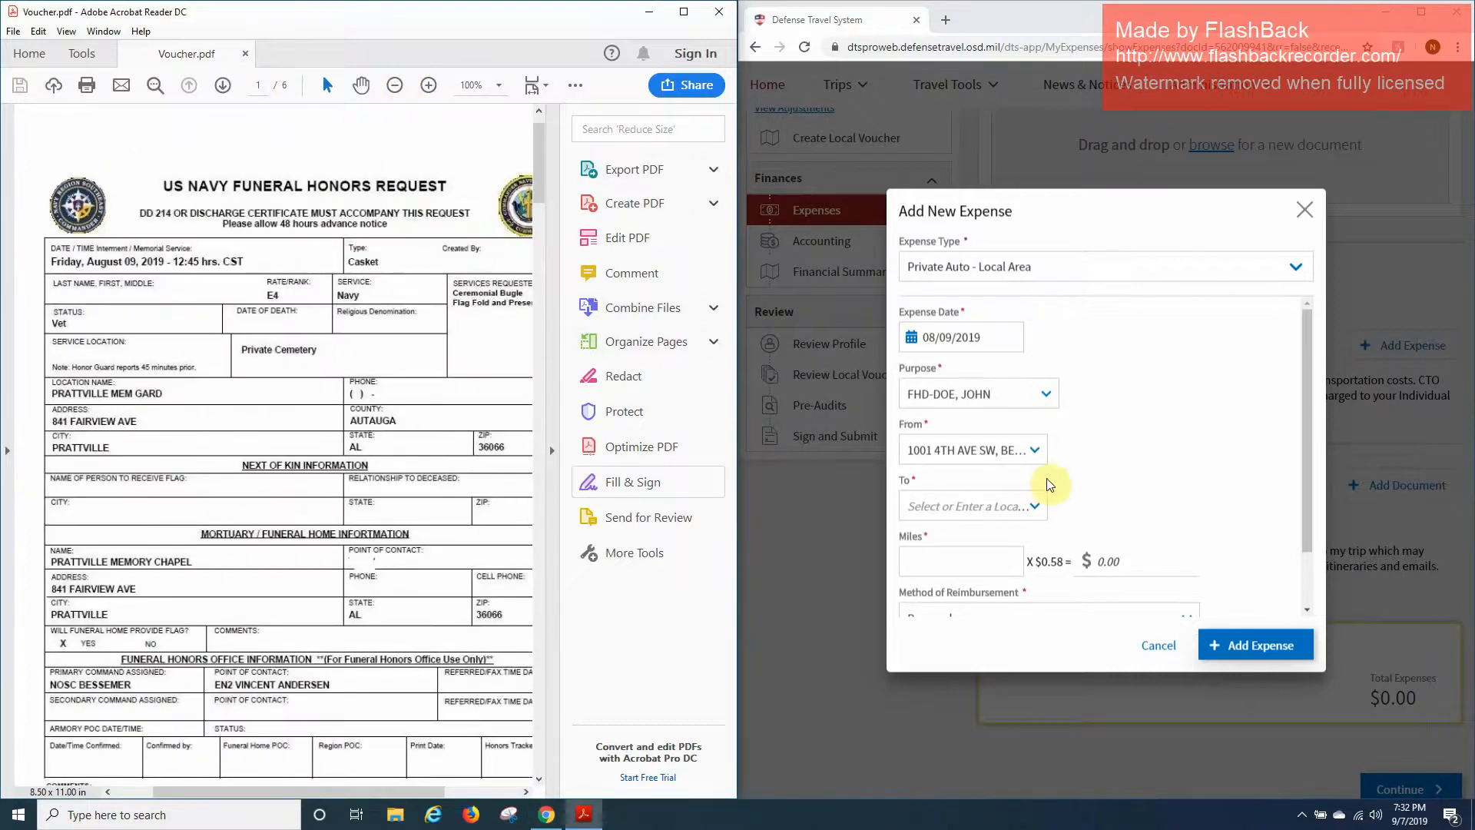
Set the trip's To location to the Fairview Ave address in Prattville, AL.
{"action": "left_click", "coordinate": [980, 511]}
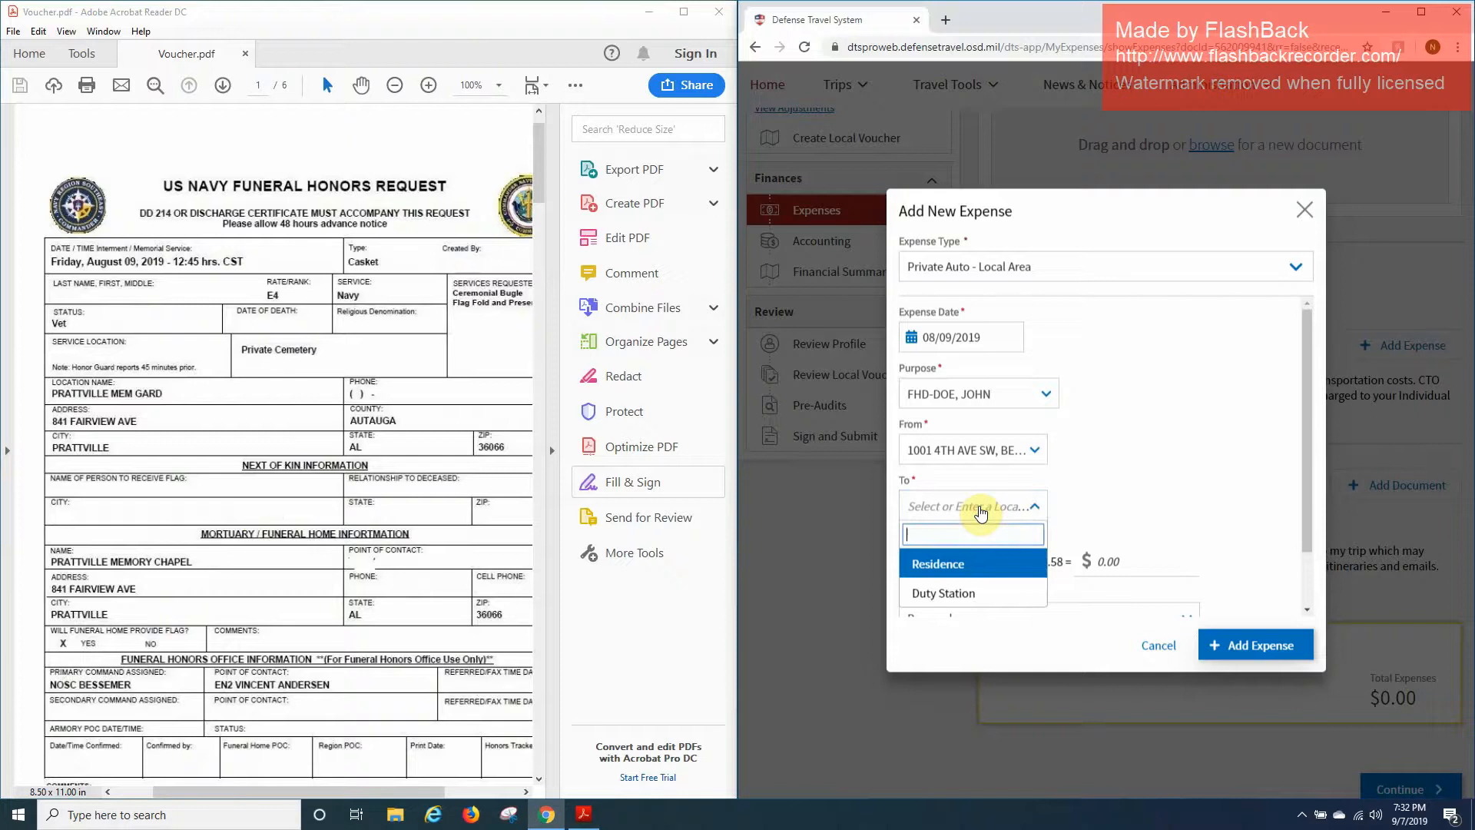
{"action": "type", "text": "5"}
{"action": "key", "text": "BackSpace"}
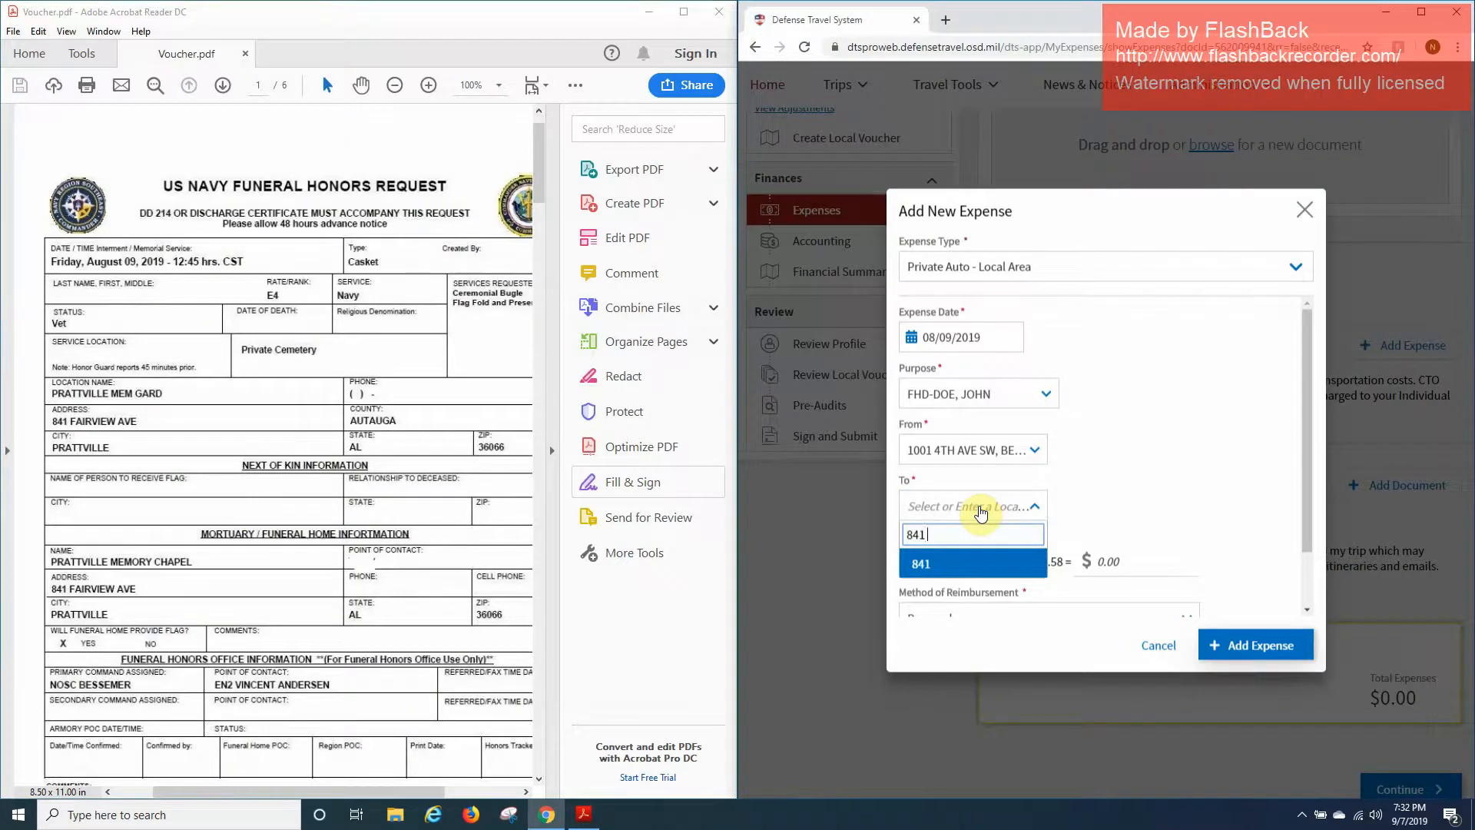
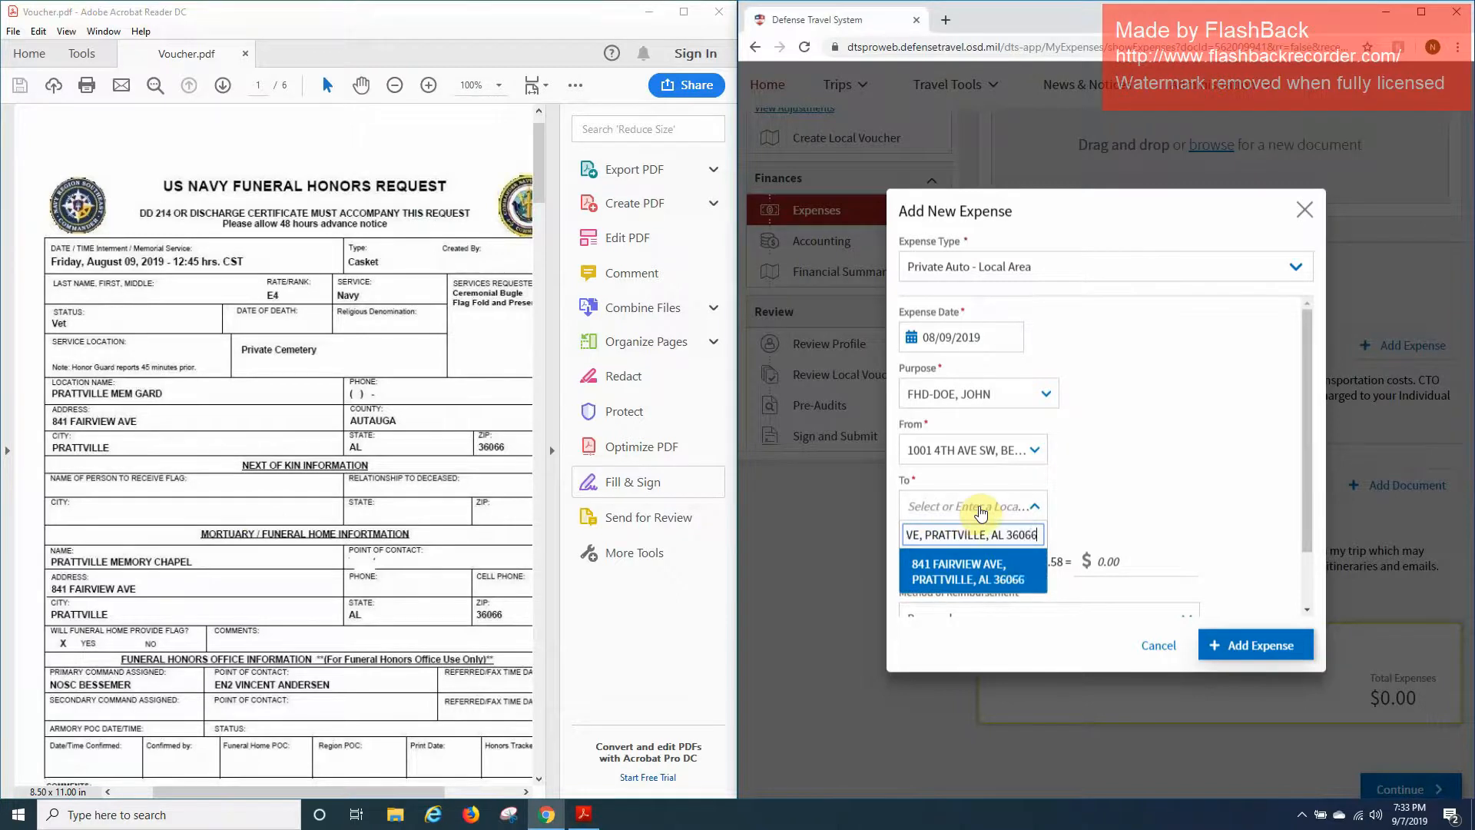
{"action": "key", "text": "Return"}
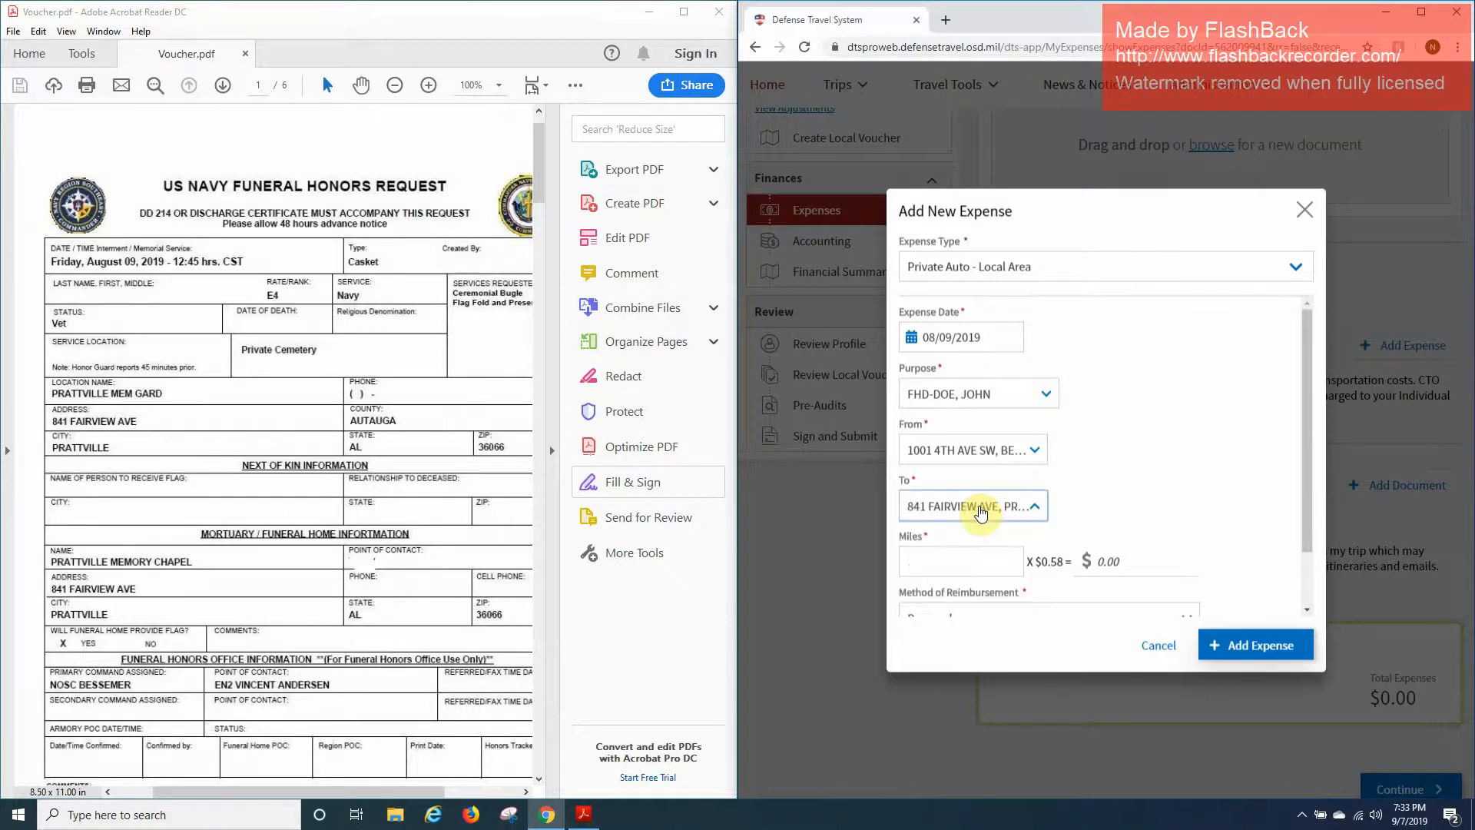
{"action": "scroll", "coordinate": [216, 475], "scroll_direction": "down", "scroll_amount": 10}
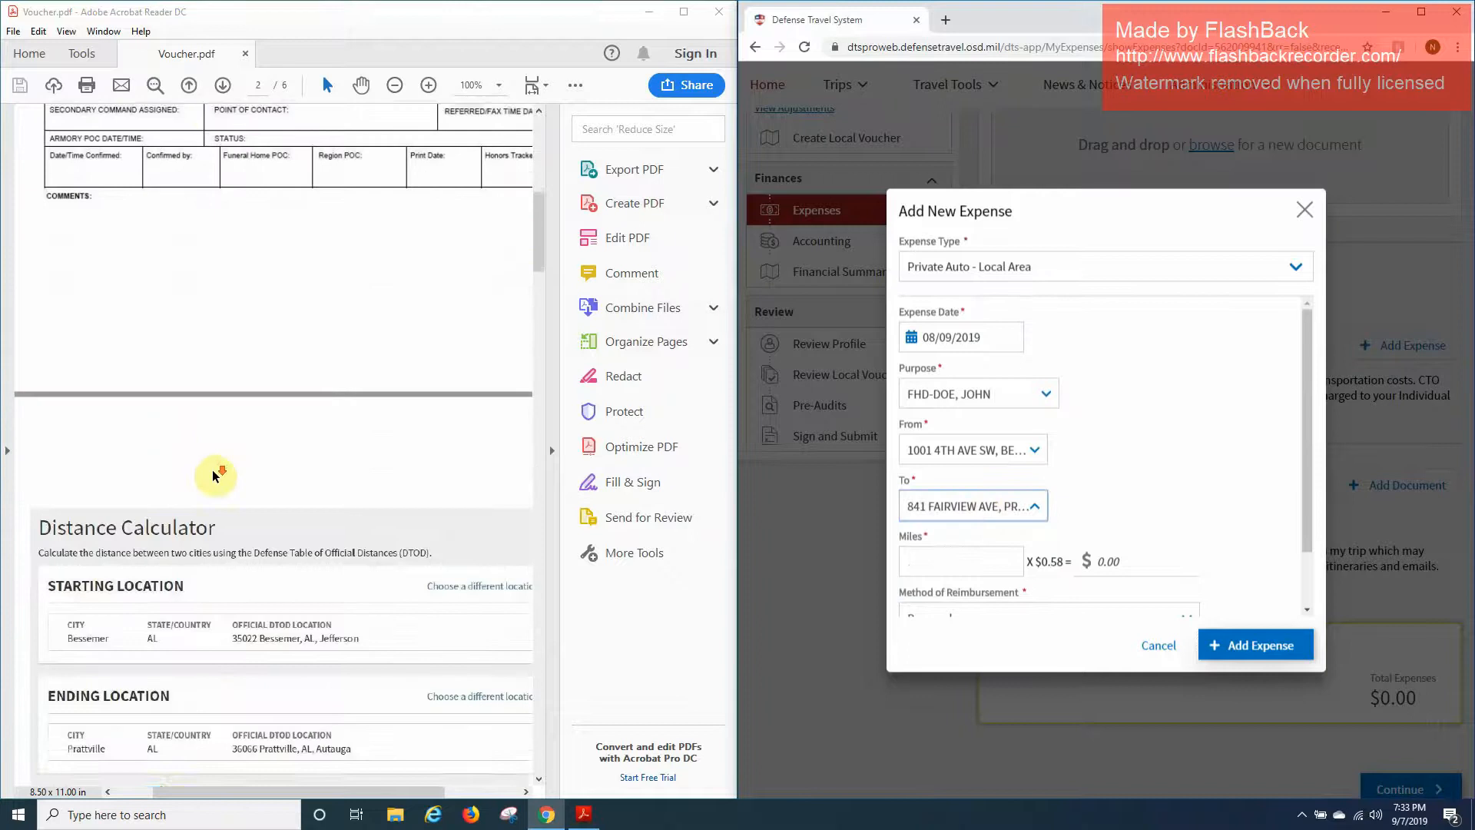
Enter 81 miles, keep Personal reimbursement, and add the $46.98 expense.
{"action": "scroll", "coordinate": [216, 474], "scroll_direction": "down", "scroll_amount": 3}
{"action": "left_click", "coordinate": [937, 556]}
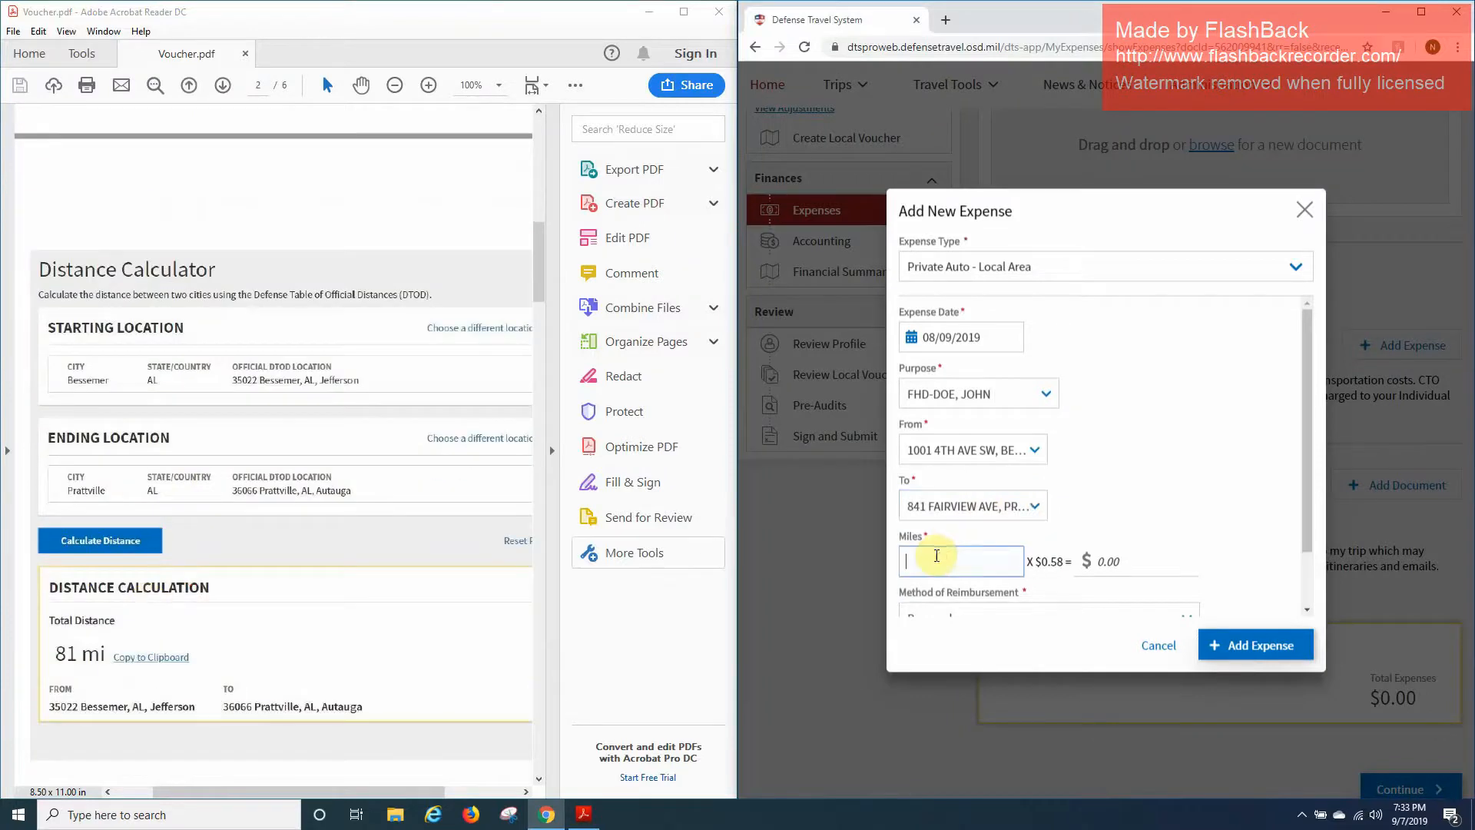
{"action": "scroll", "coordinate": [1080, 527], "scroll_direction": "down", "scroll_amount": 2}
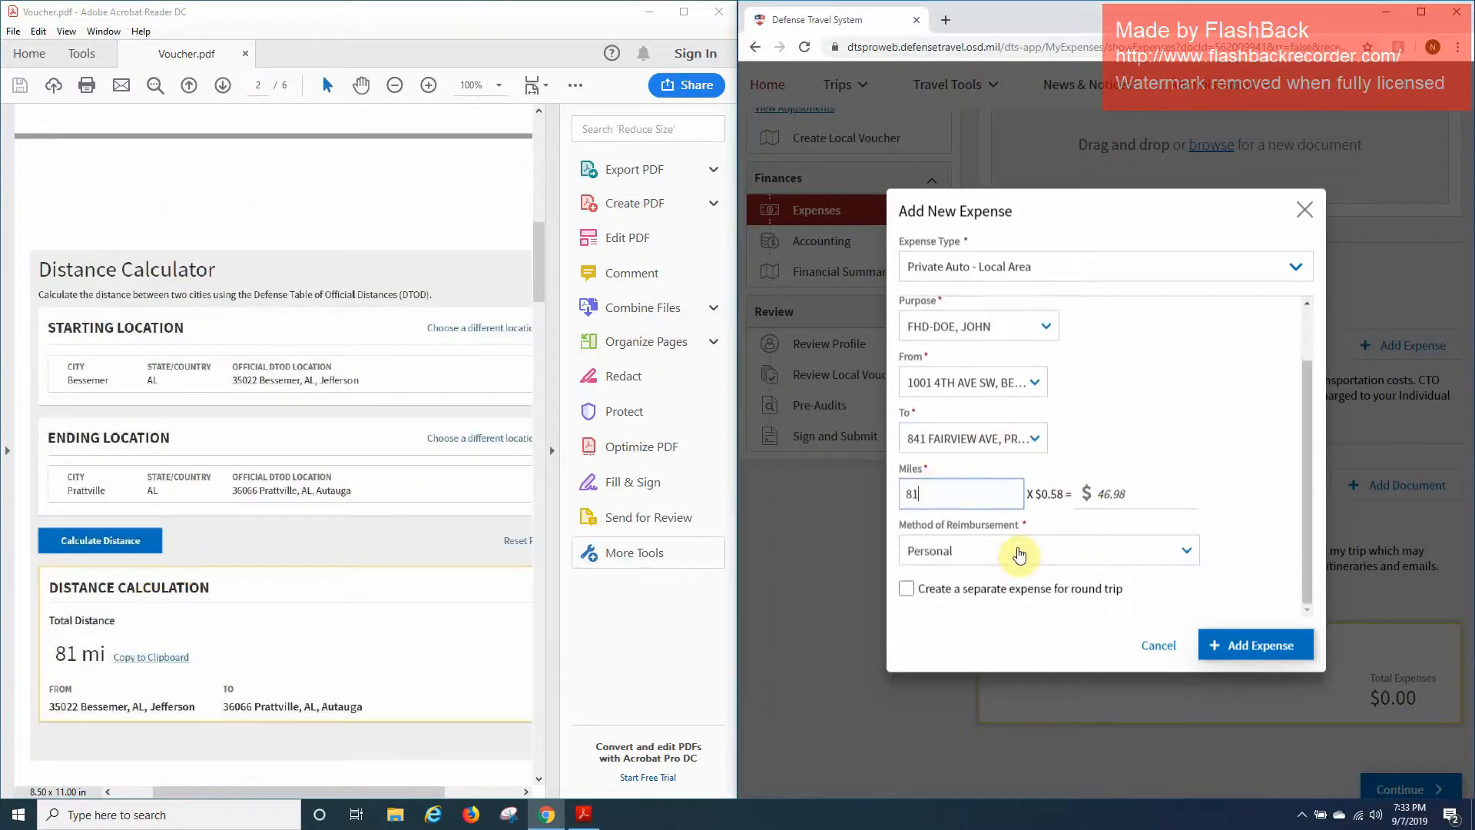
{"action": "left_click", "coordinate": [974, 563]}
{"action": "left_click", "coordinate": [974, 567]}
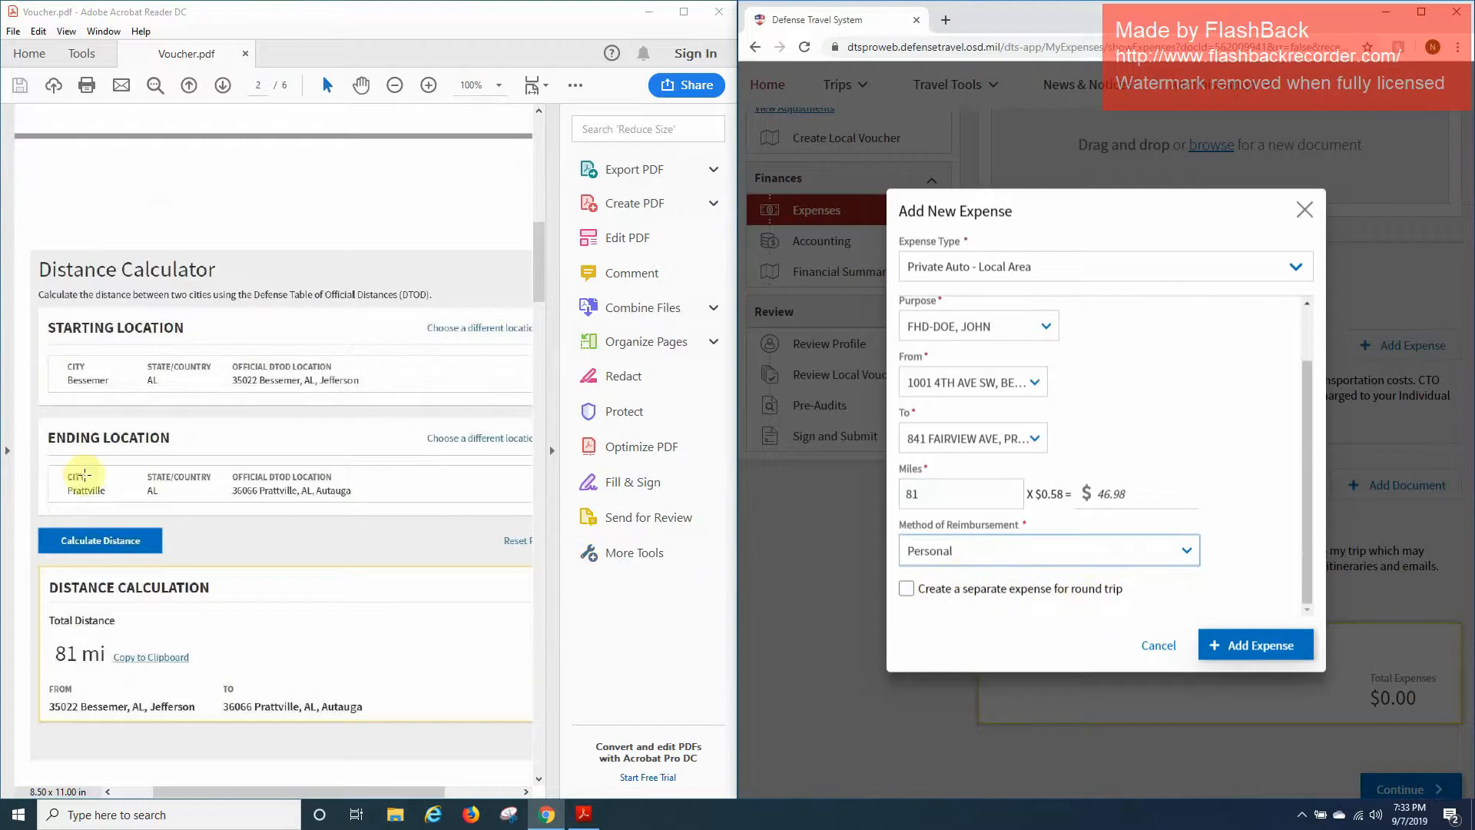
{"action": "scroll", "coordinate": [96, 667], "scroll_direction": "down", "scroll_amount": 1}
{"action": "scroll", "coordinate": [94, 667], "scroll_direction": "down", "scroll_amount": 10}
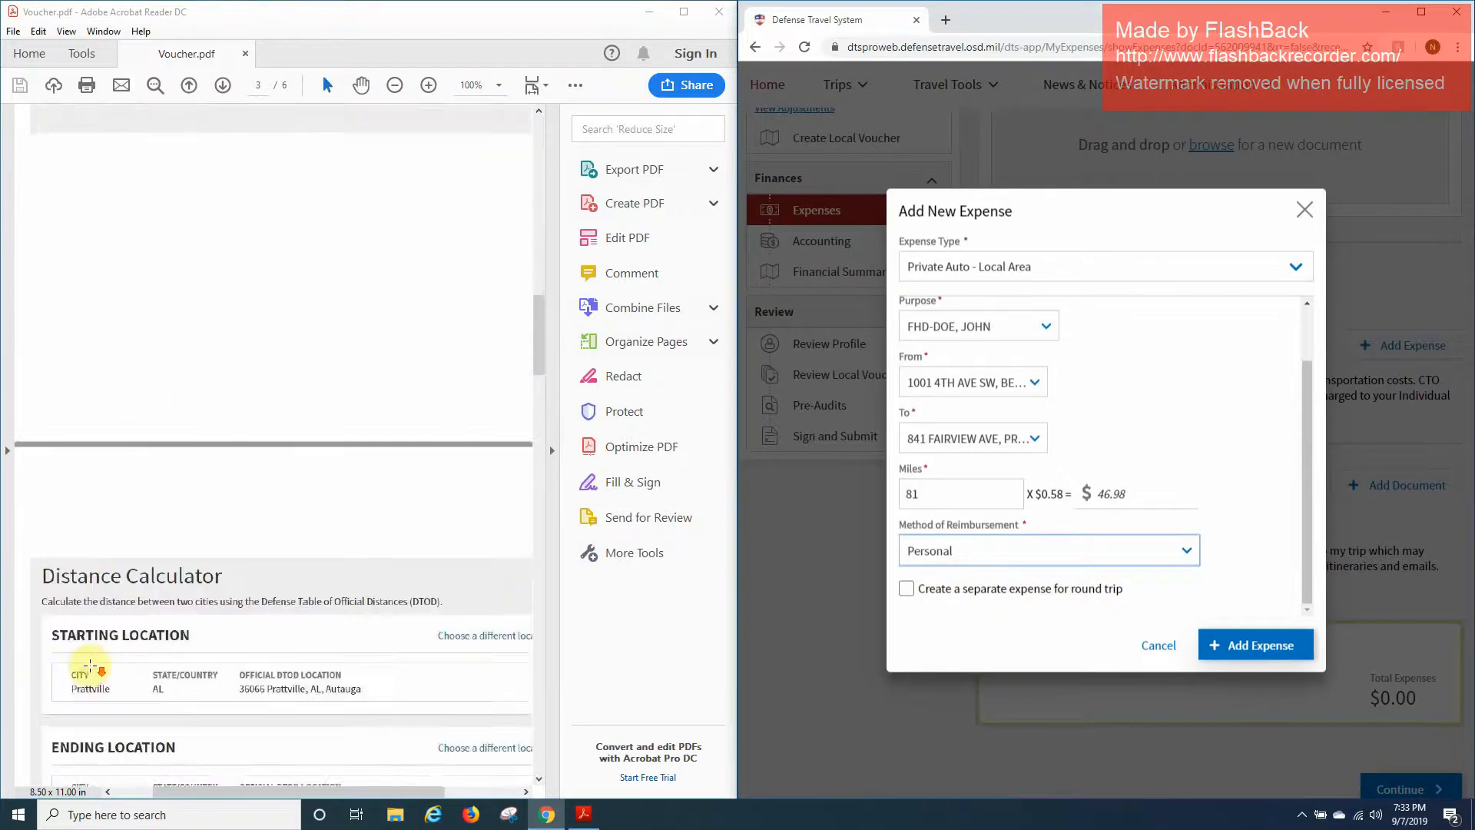
{"action": "scroll", "coordinate": [99, 679], "scroll_direction": "up", "scroll_amount": 10}
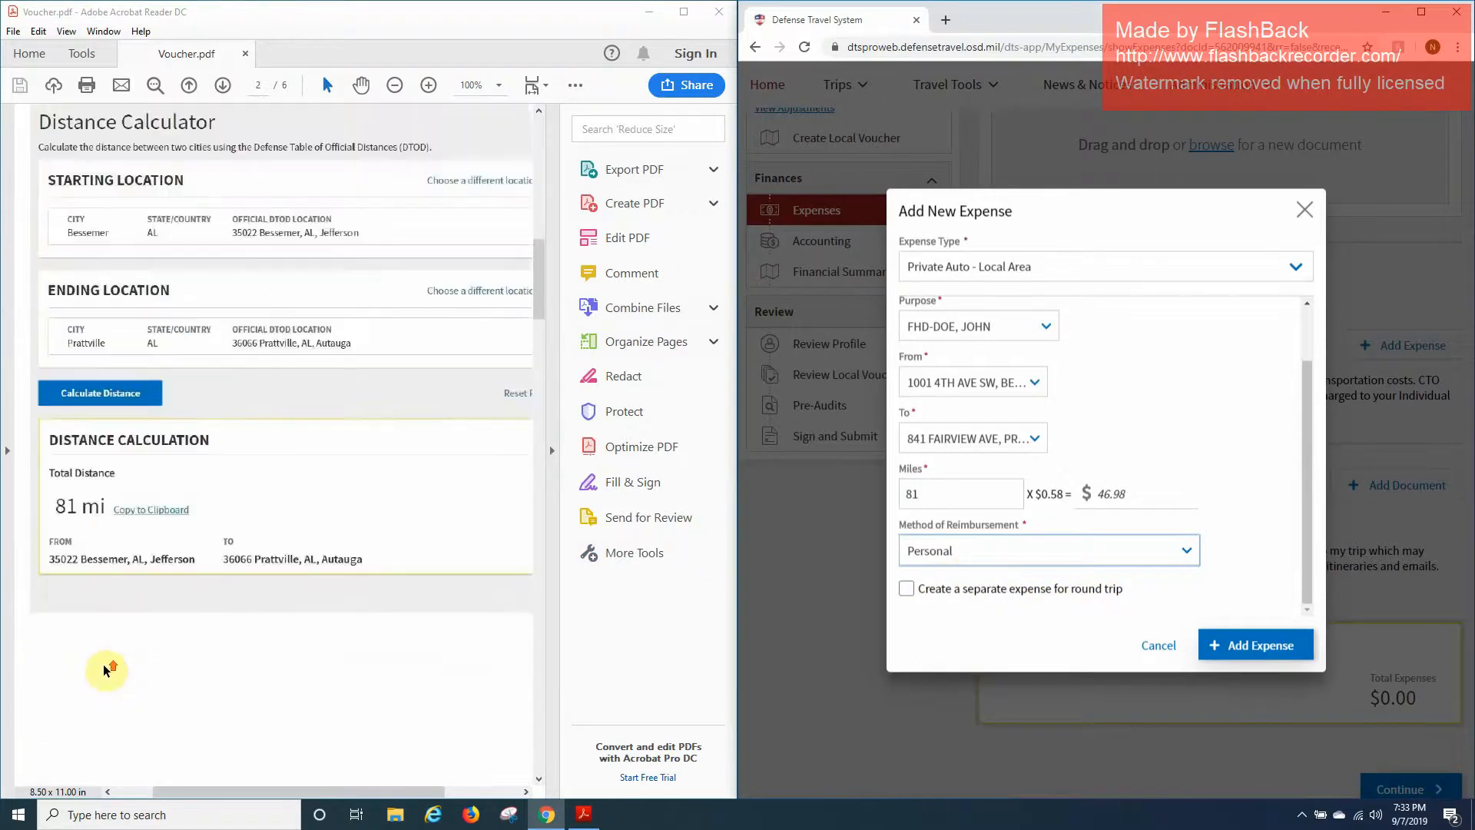
{"action": "left_click", "coordinate": [1237, 645]}
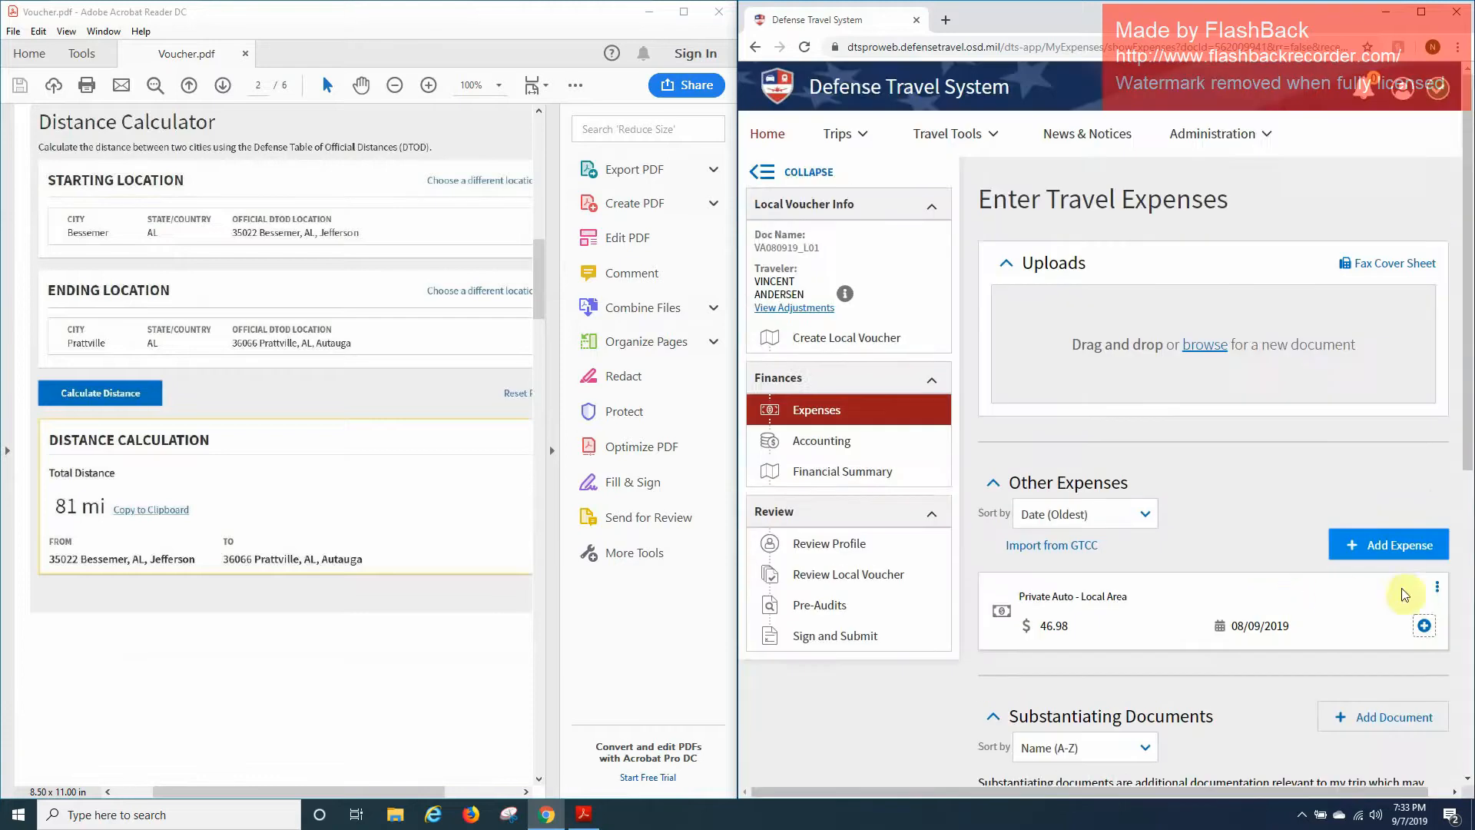
Add another Mileage expense of type Private Auto - Local Area.
{"action": "left_click", "coordinate": [1393, 549]}
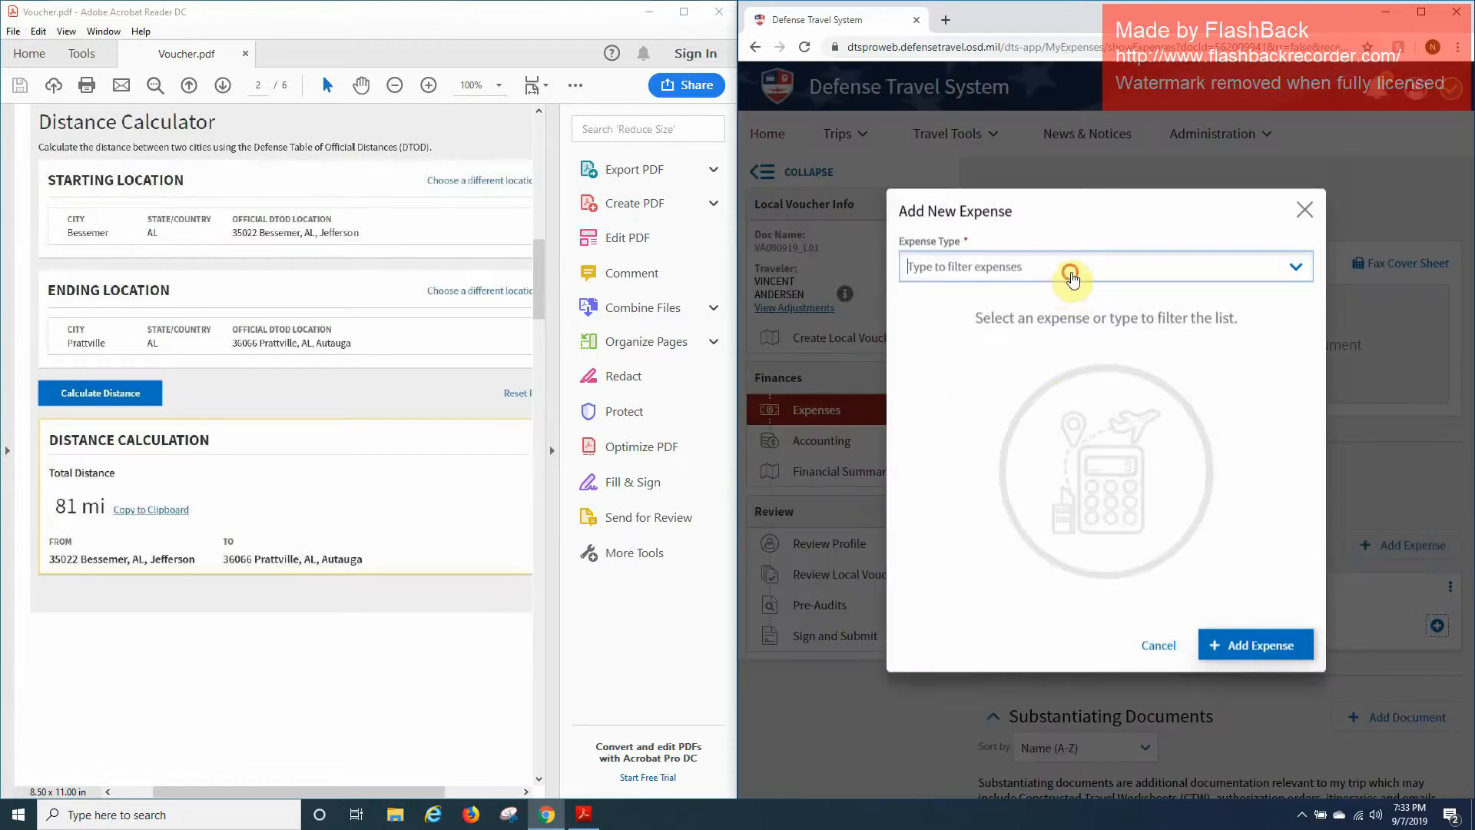
{"action": "left_click", "coordinate": [1070, 270]}
{"action": "left_click", "coordinate": [1048, 355]}
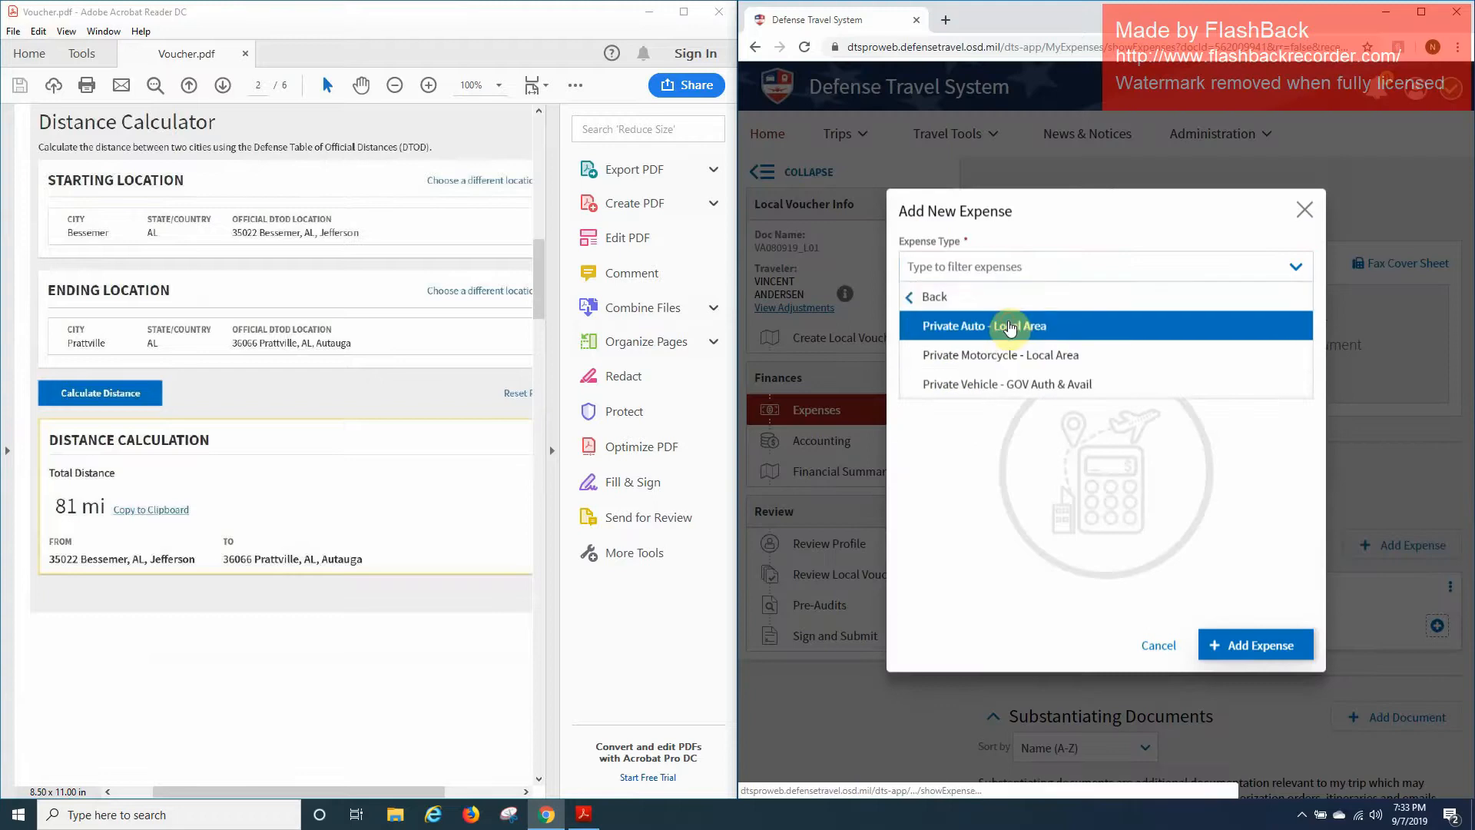
{"action": "left_click", "coordinate": [1059, 325]}
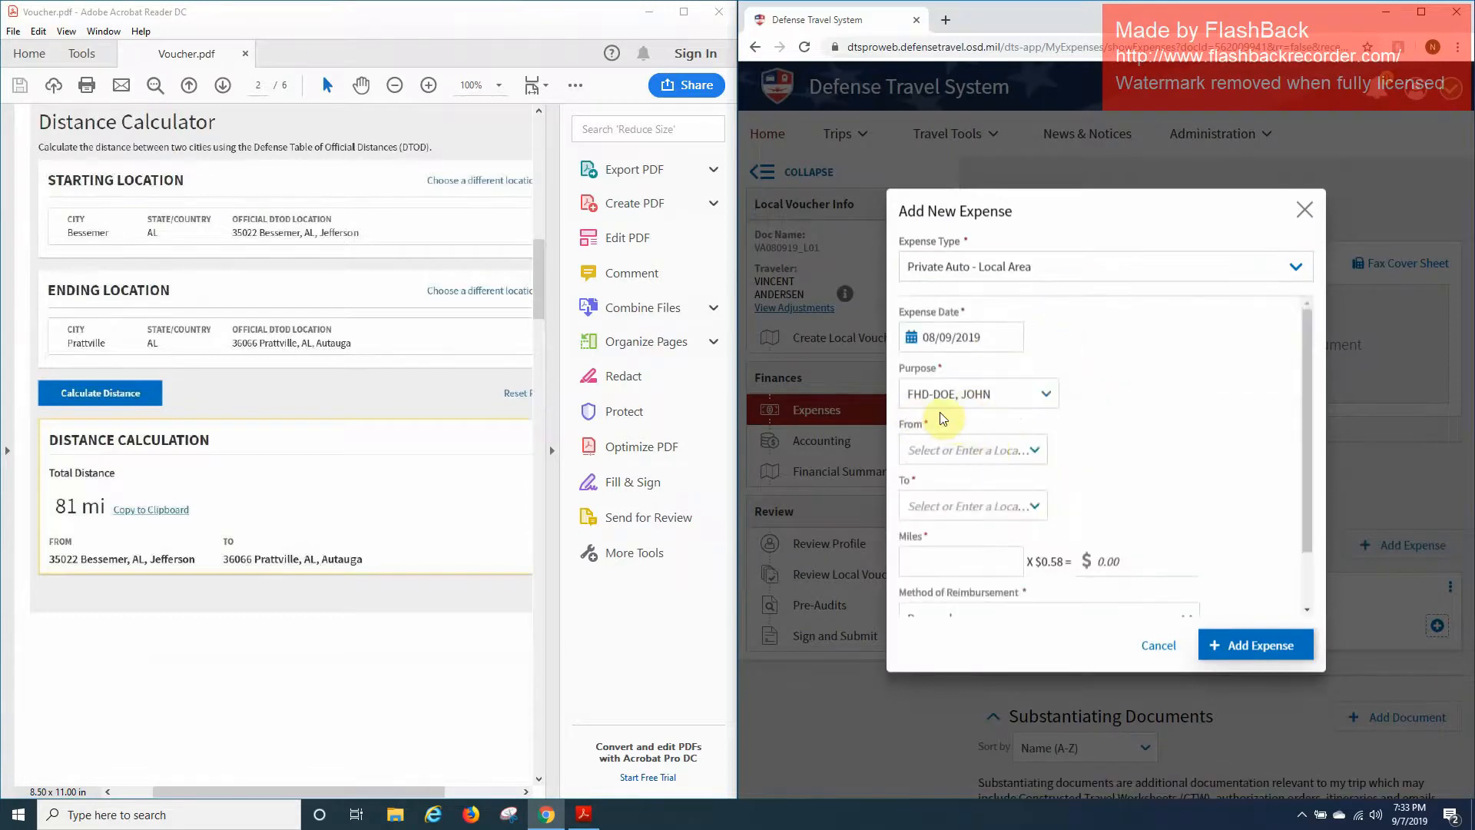
Route the trip from the Prattville, AL address to the Bessemer, AL address.
{"action": "left_click", "coordinate": [974, 454]}
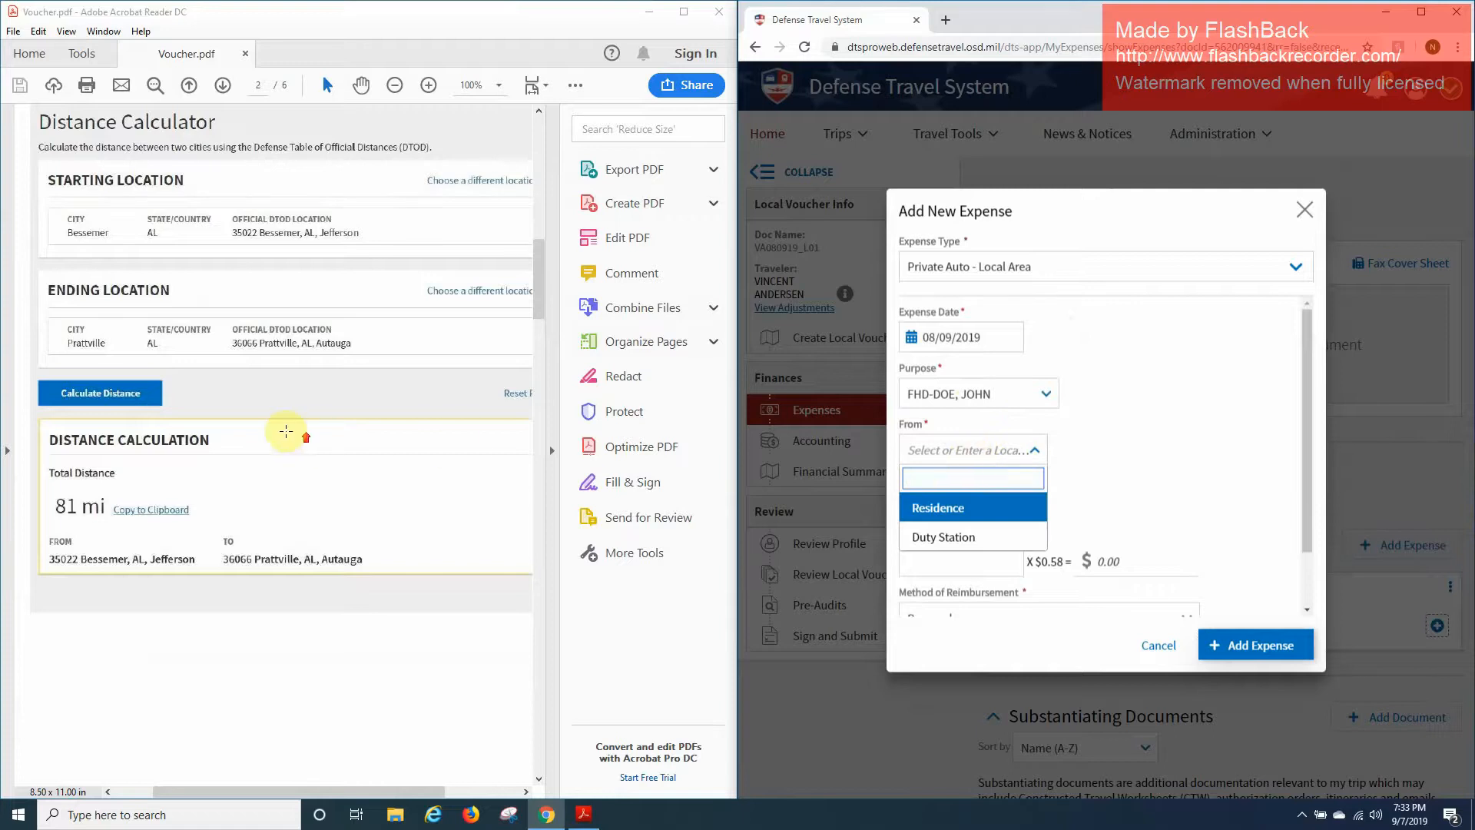
{"action": "scroll", "coordinate": [277, 415], "scroll_direction": "up", "scroll_amount": 10}
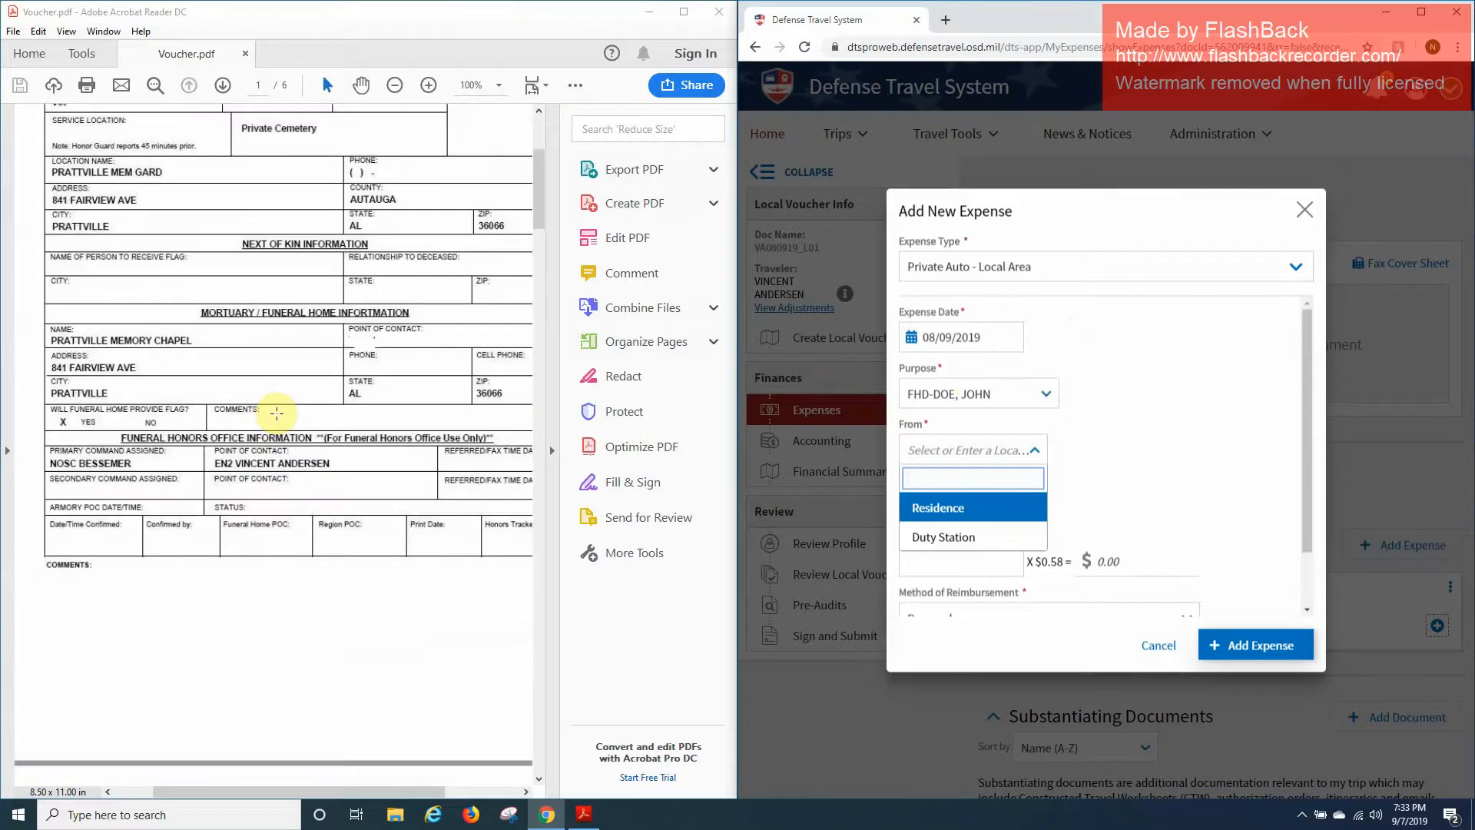
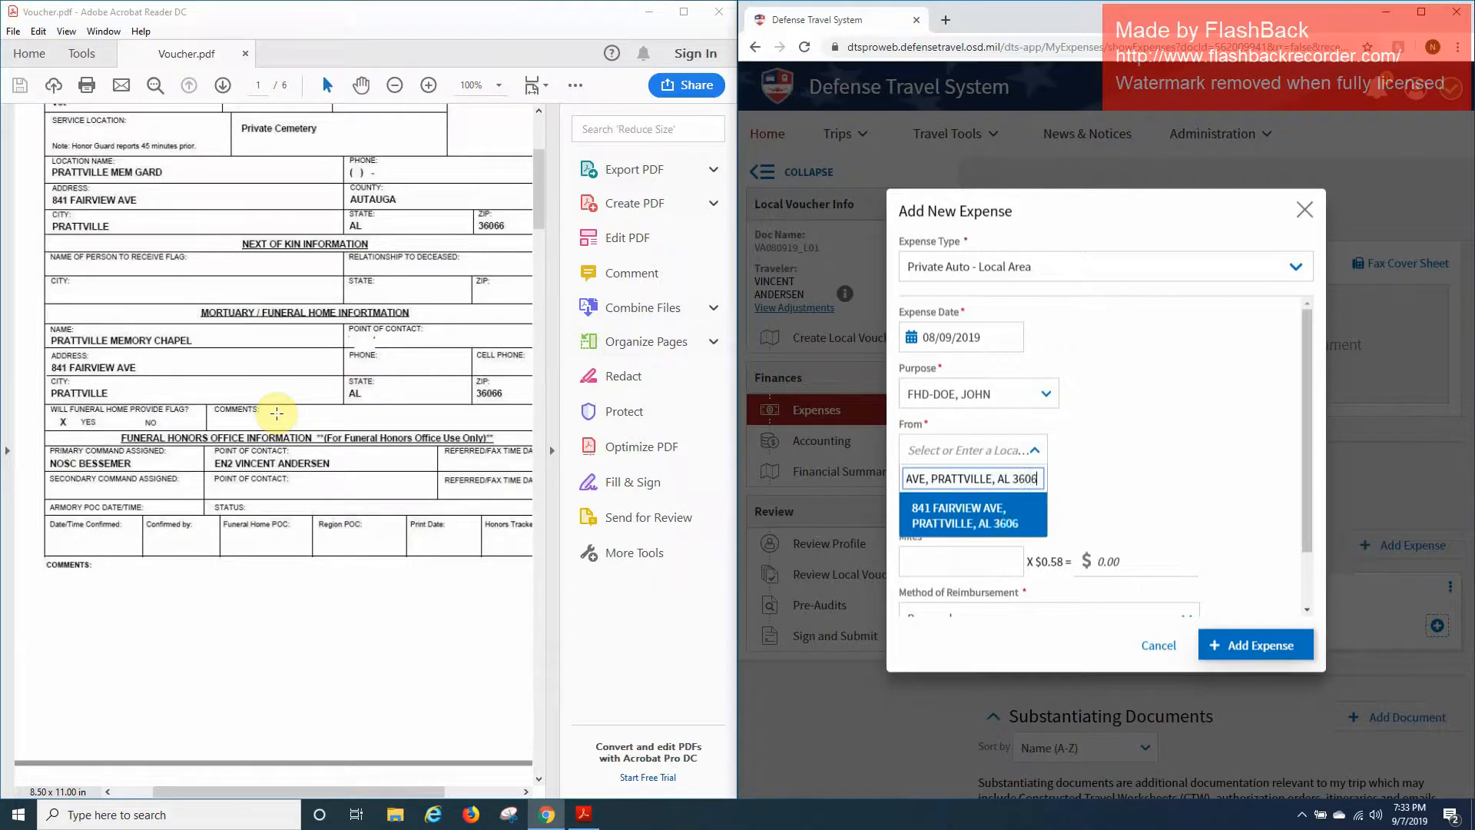
{"action": "key", "text": "Return"}
{"action": "left_click", "coordinate": [957, 507]}
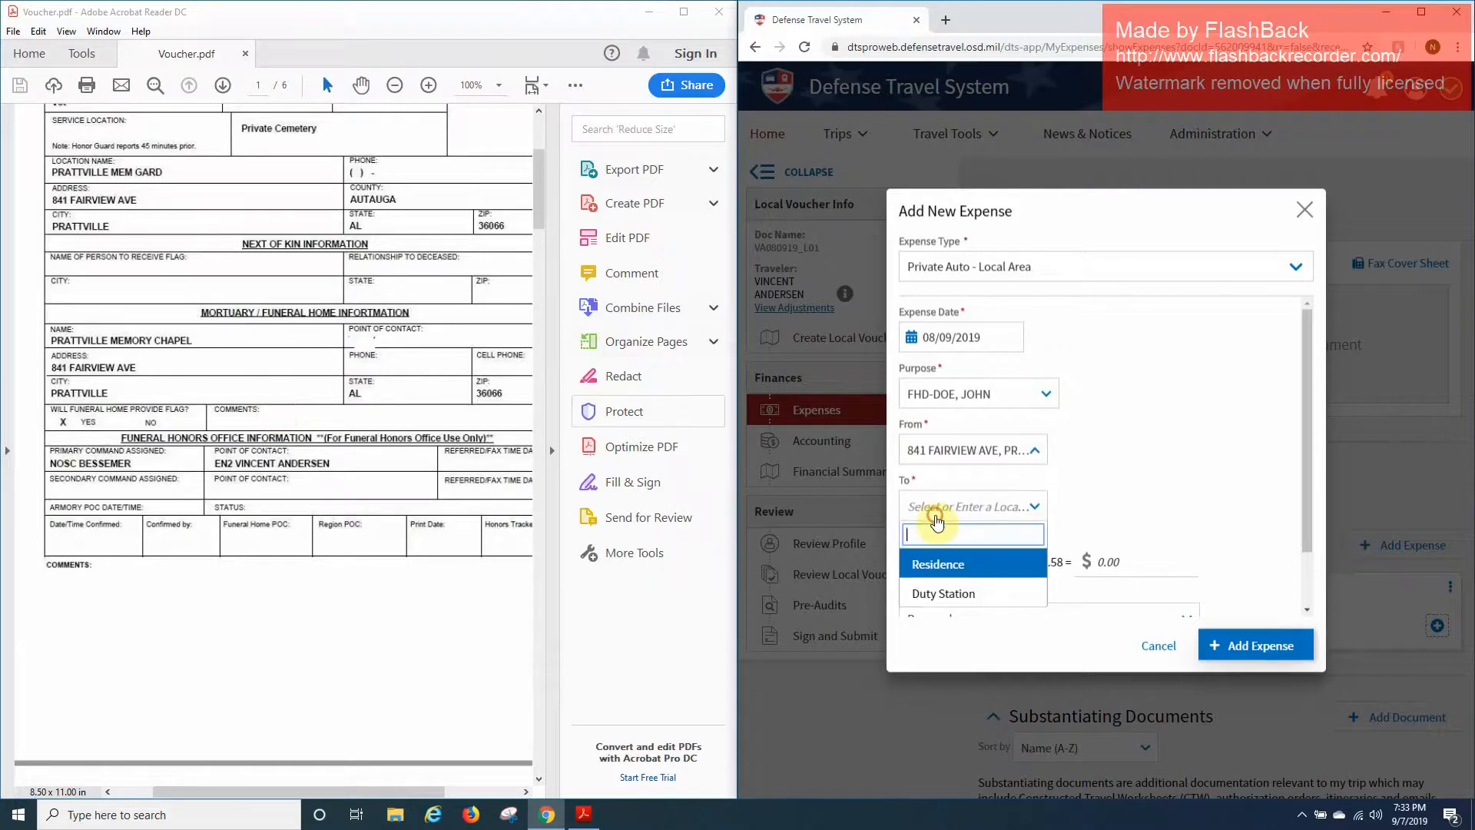
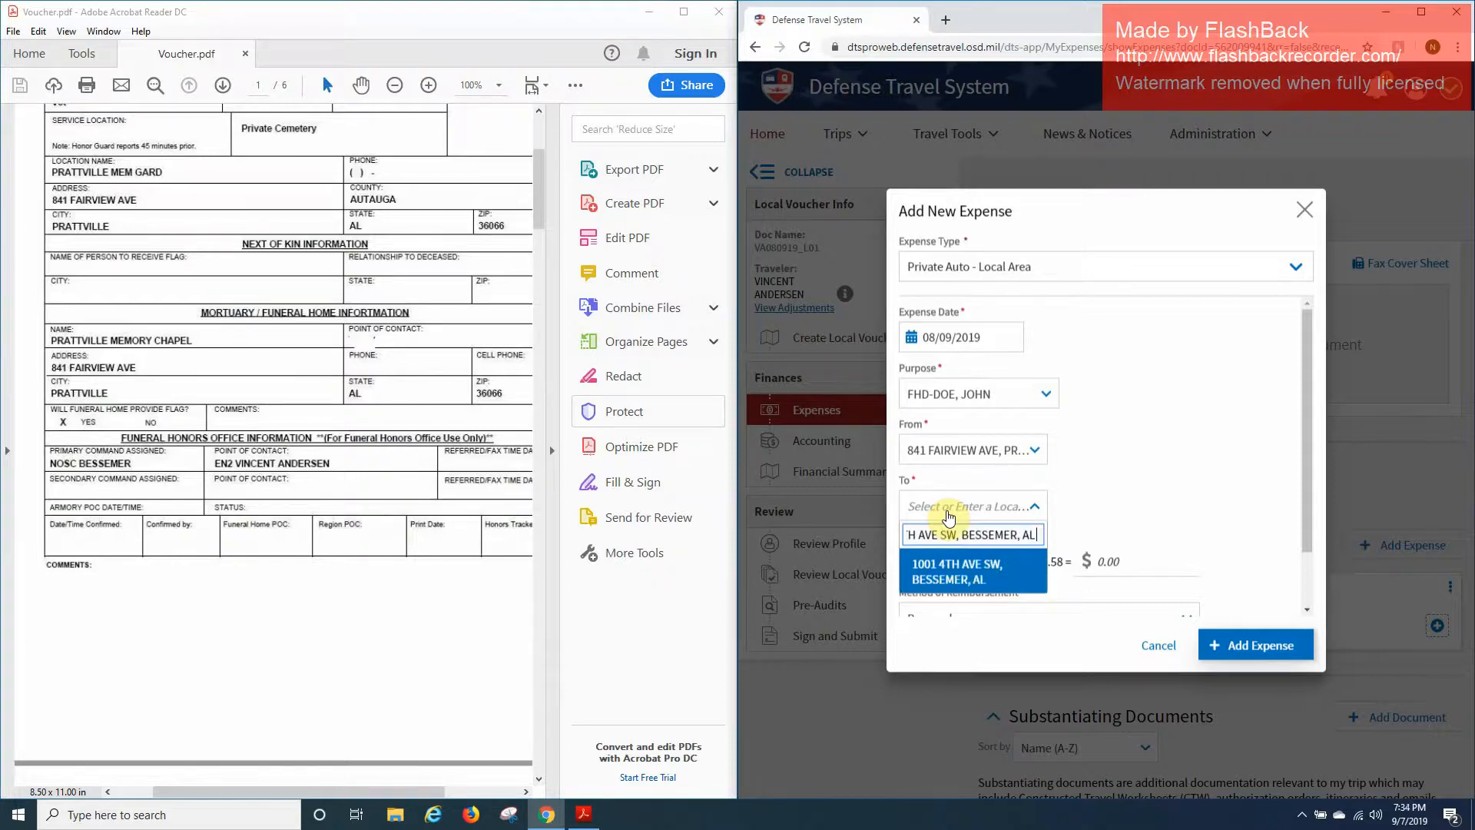
{"action": "key", "text": "Return"}
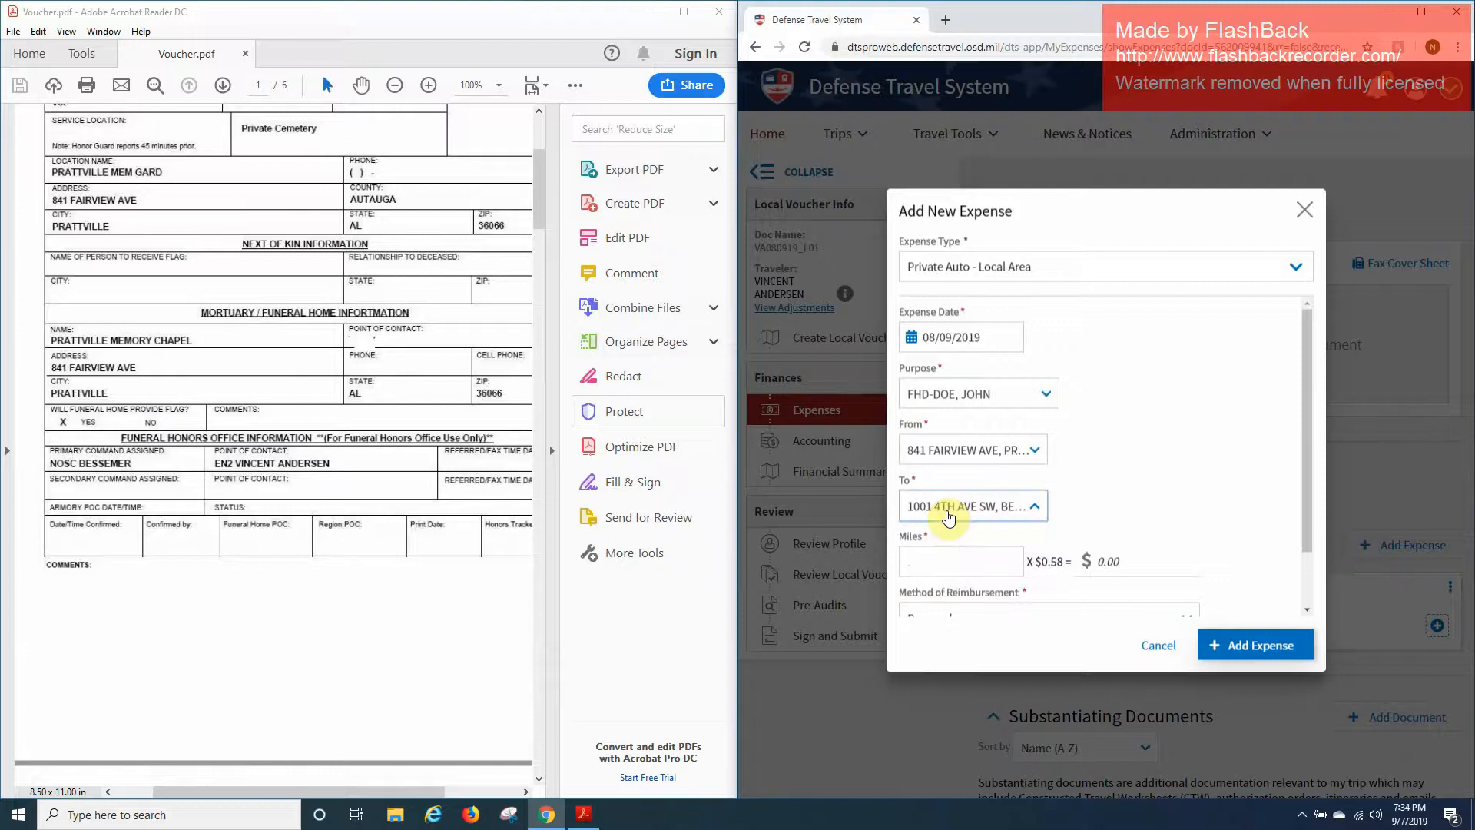
Enter 82 miles and add the $47.56 return-trip expense.
{"action": "scroll", "coordinate": [139, 607], "scroll_direction": "down", "scroll_amount": 20}
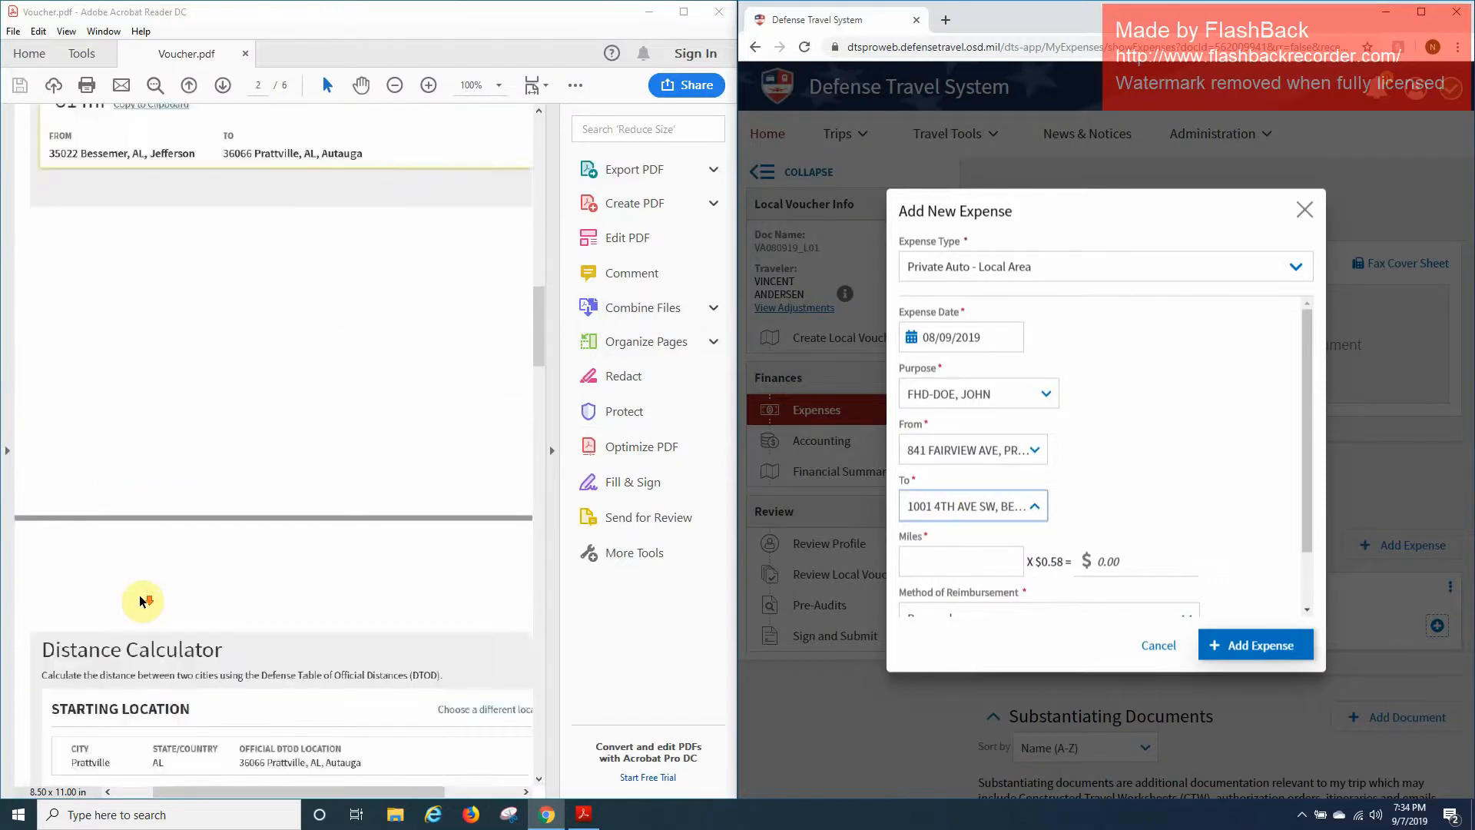
{"action": "scroll", "coordinate": [142, 602], "scroll_direction": "down", "scroll_amount": 3}
{"action": "left_click", "coordinate": [951, 560]}
{"action": "scroll", "coordinate": [232, 586], "scroll_direction": "down", "scroll_amount": 3}
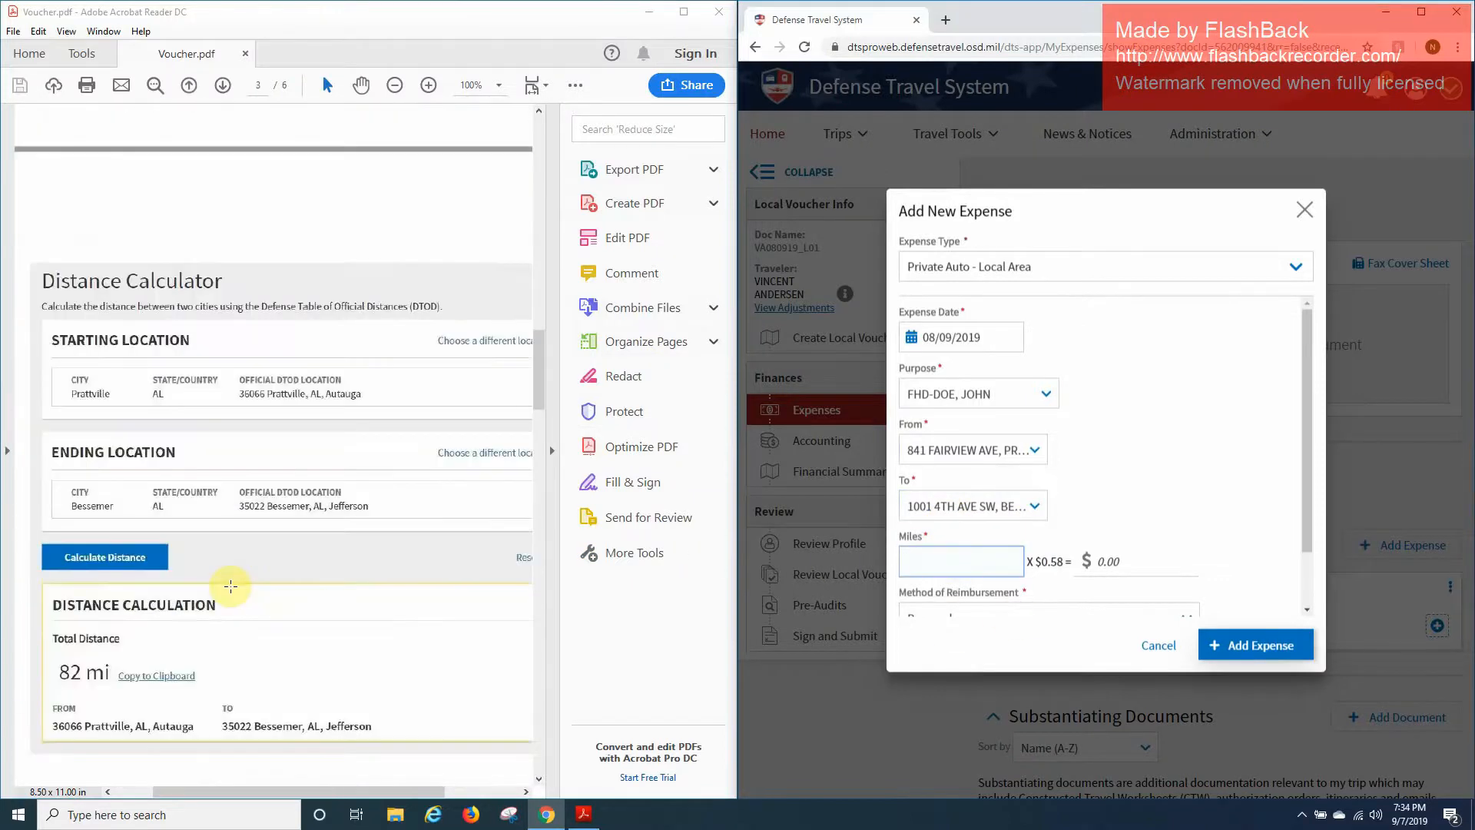
{"action": "scroll", "coordinate": [1114, 491], "scroll_direction": "down", "scroll_amount": 2}
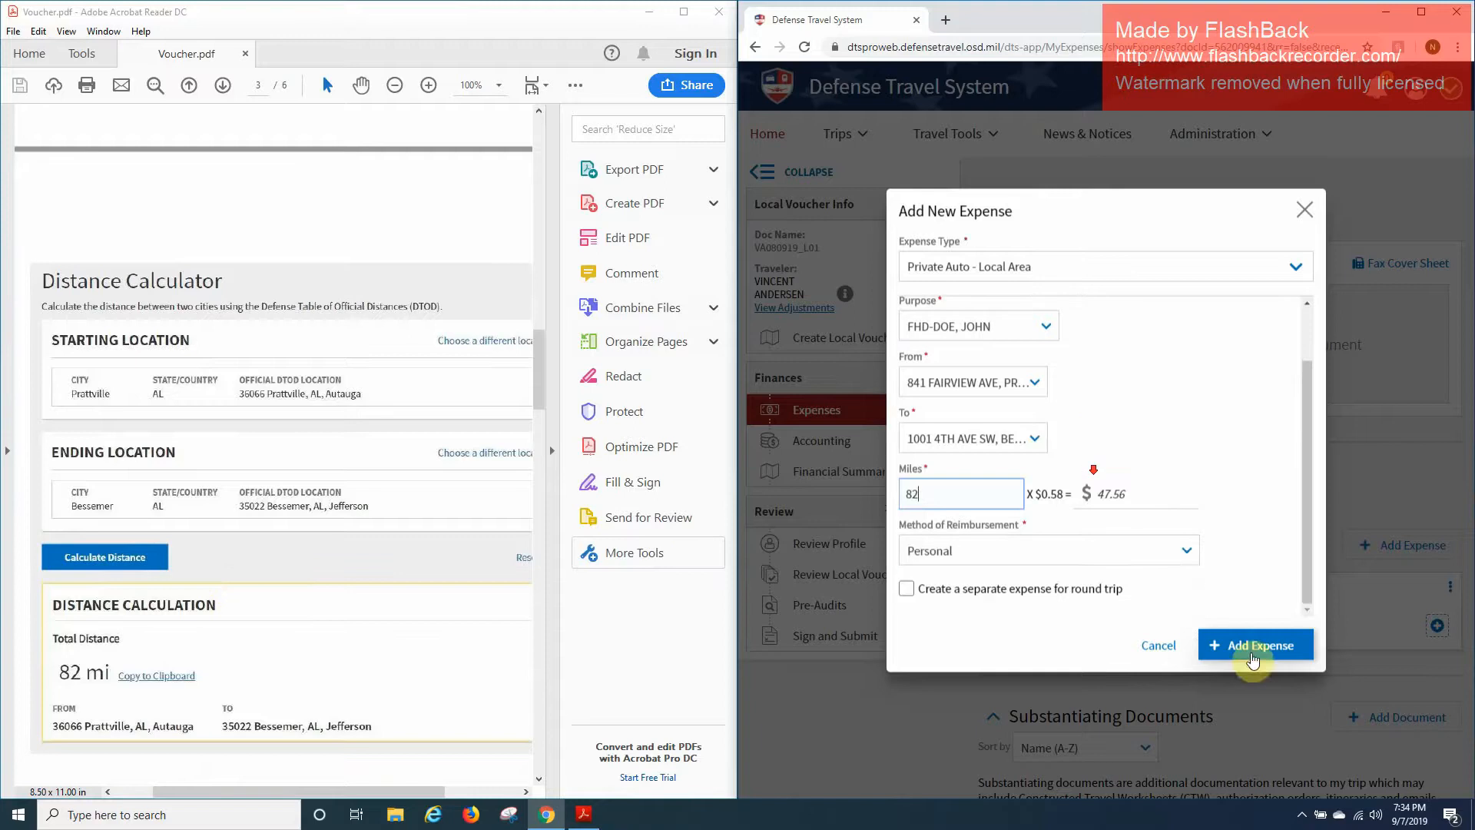
{"action": "left_click", "coordinate": [1297, 644]}
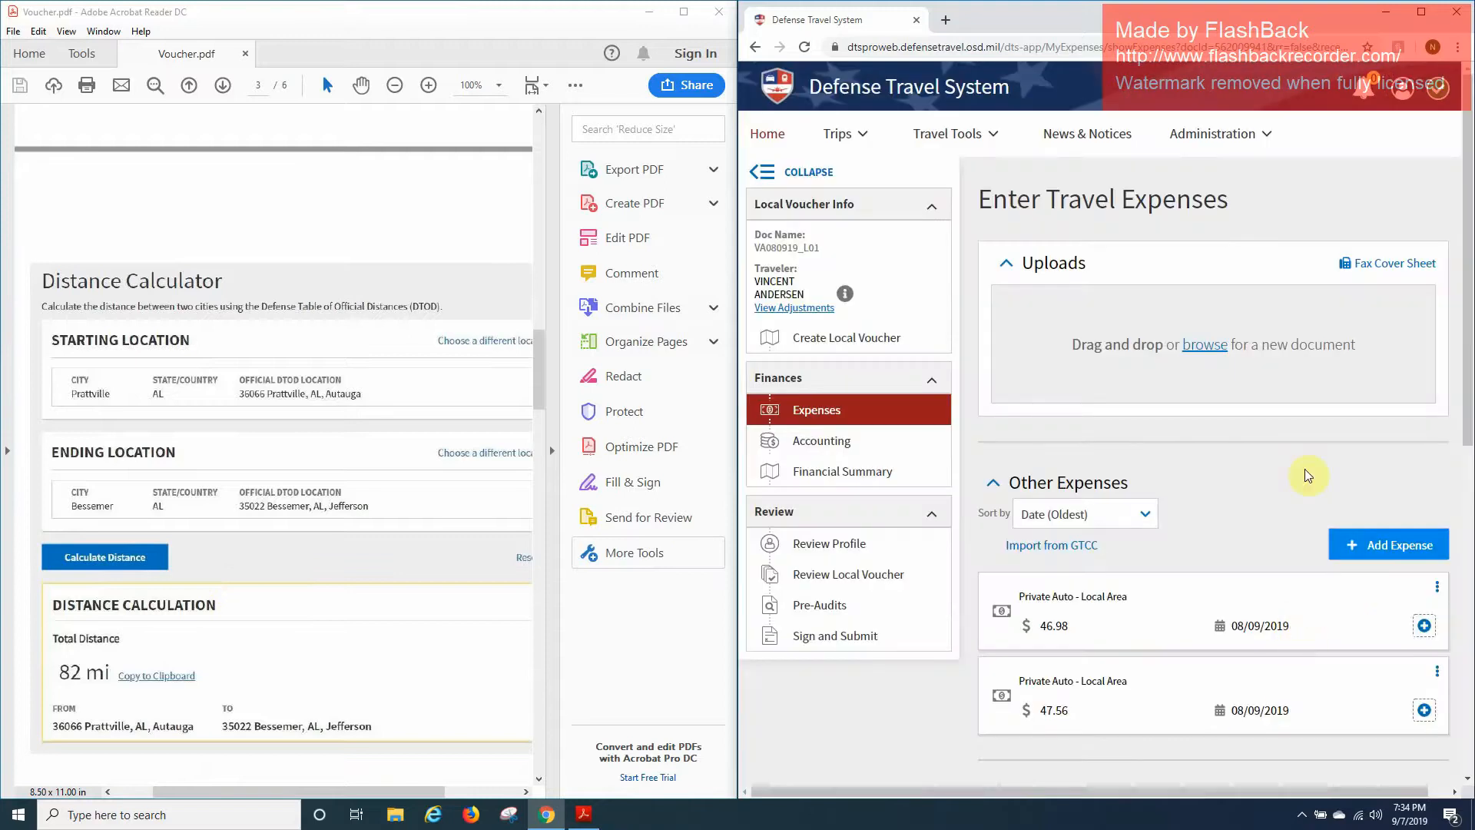
Add a third expense of type Private Auto - Local Area via Other Expenses.
{"action": "scroll", "coordinate": [1121, 591], "scroll_direction": "down", "scroll_amount": 5}
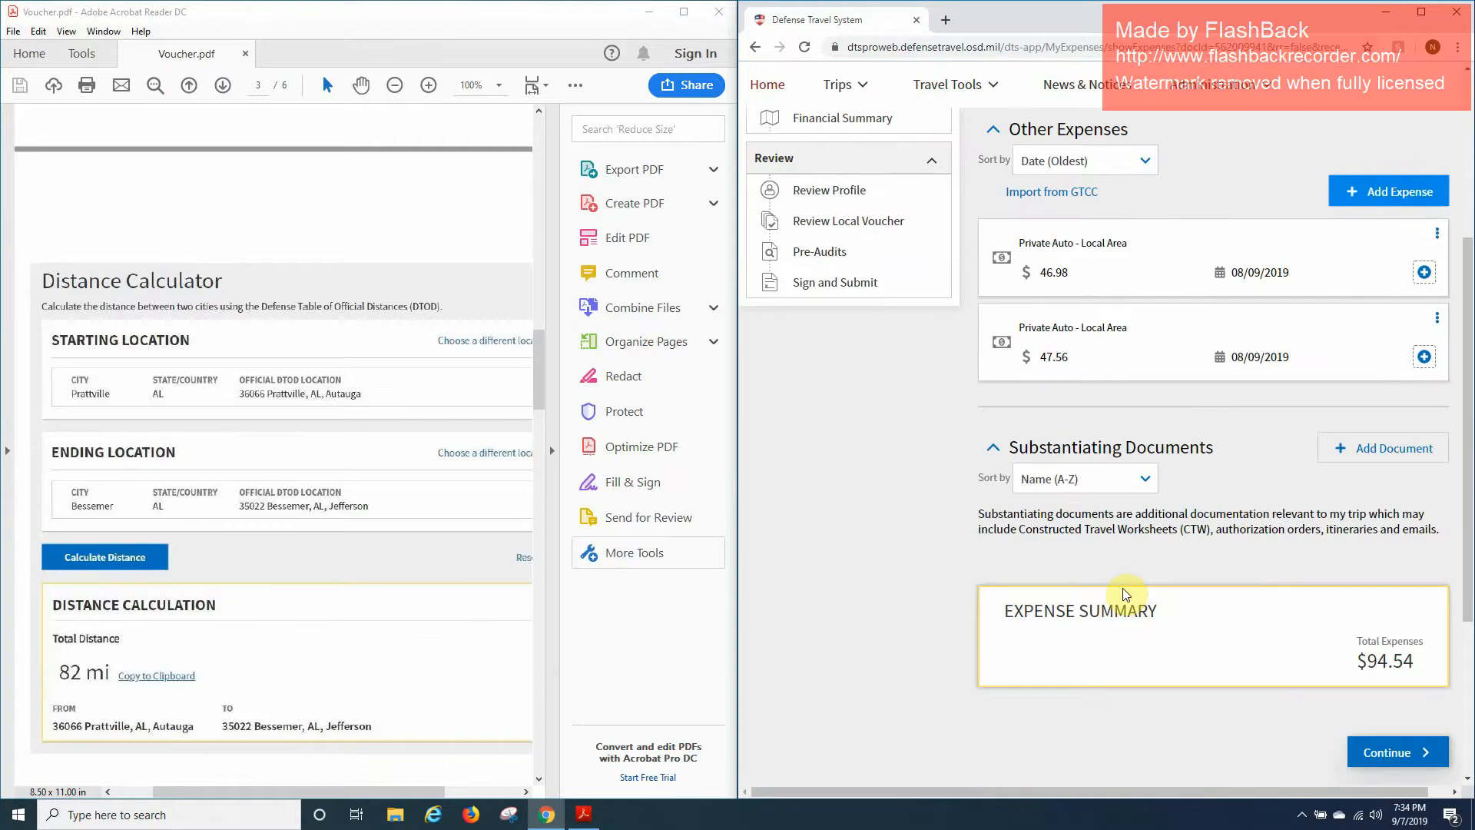
{"action": "scroll", "coordinate": [302, 386], "scroll_direction": "down", "scroll_amount": 1}
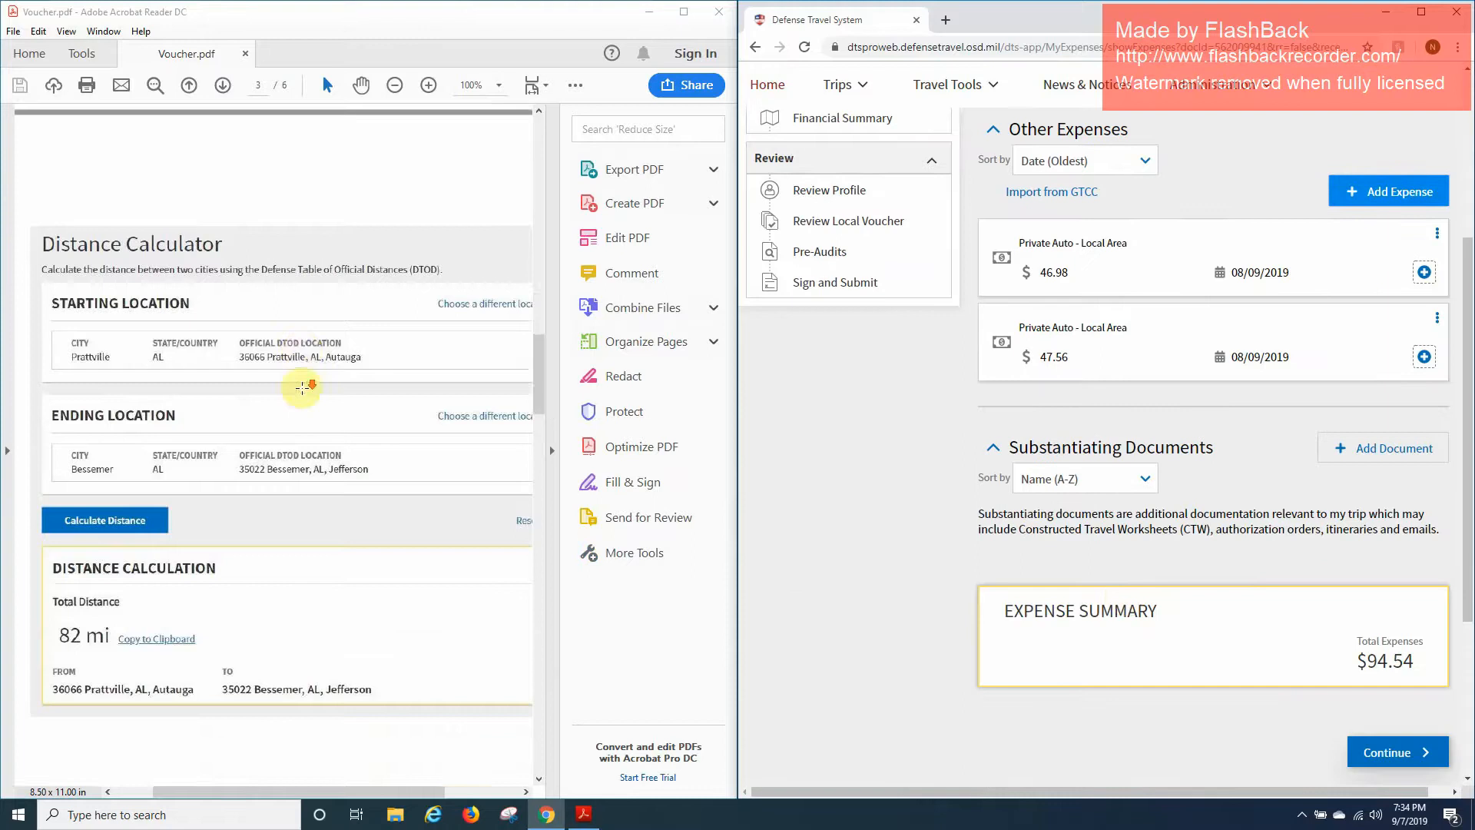
{"action": "scroll", "coordinate": [302, 387], "scroll_direction": "down", "scroll_amount": 20}
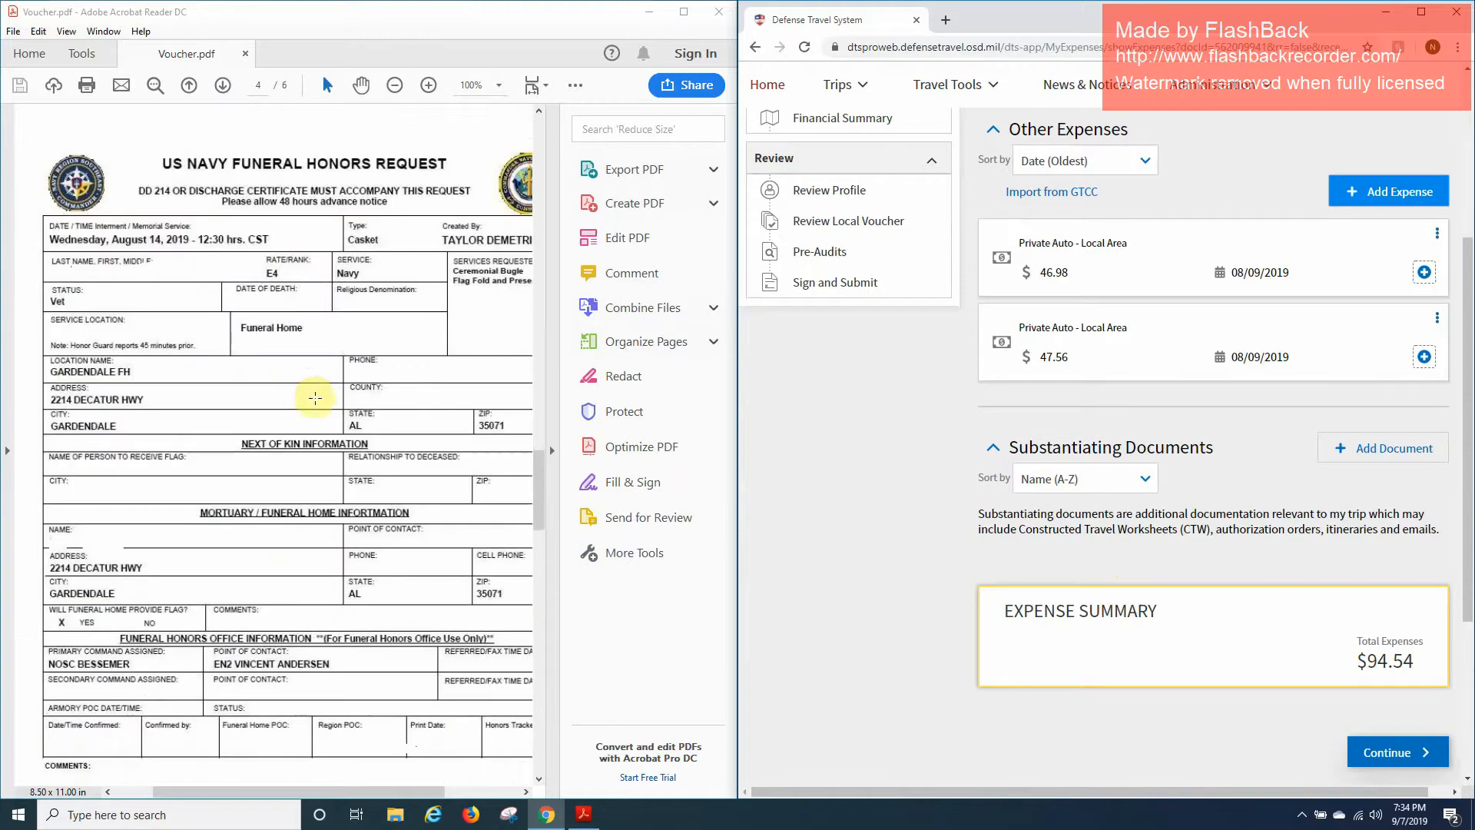
{"action": "left_click", "coordinate": [1397, 196]}
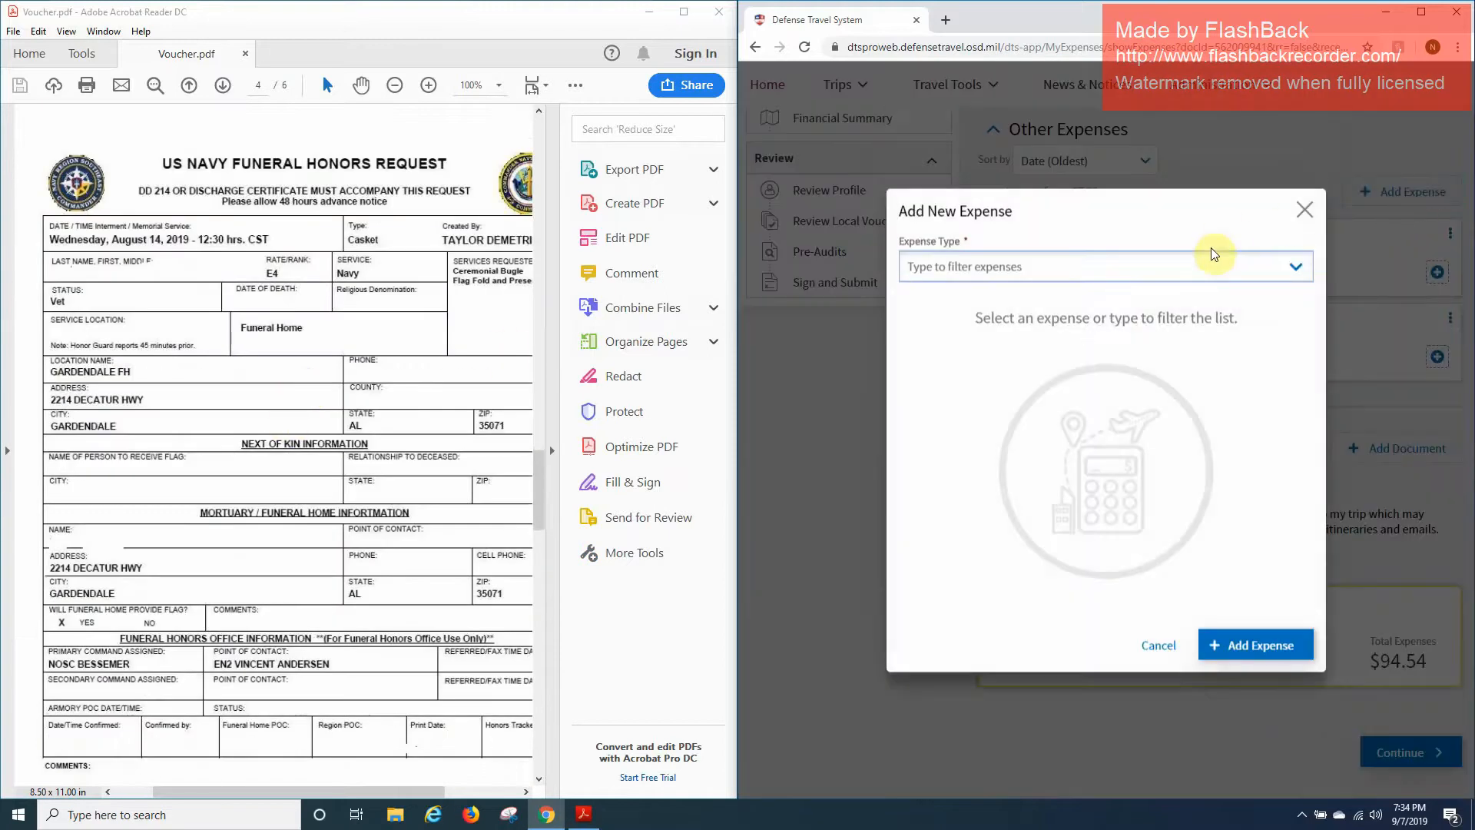
{"action": "left_click", "coordinate": [1206, 265]}
{"action": "left_click", "coordinate": [1116, 330]}
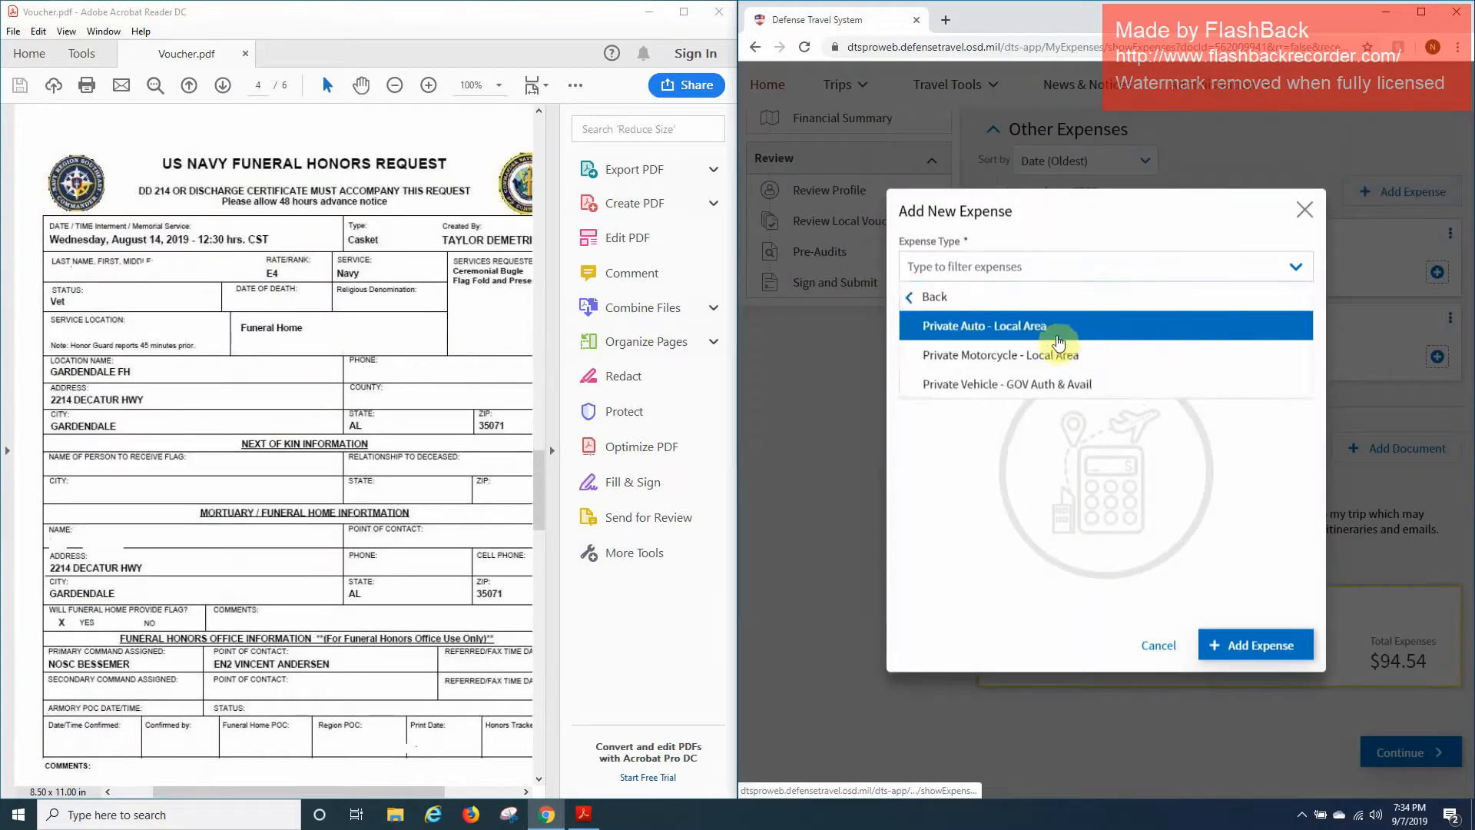
{"action": "left_click", "coordinate": [1058, 321]}
Set the FHD funeral-honors purpose and the Bessemer, AL starting address.
{"action": "left_click", "coordinate": [986, 395]}
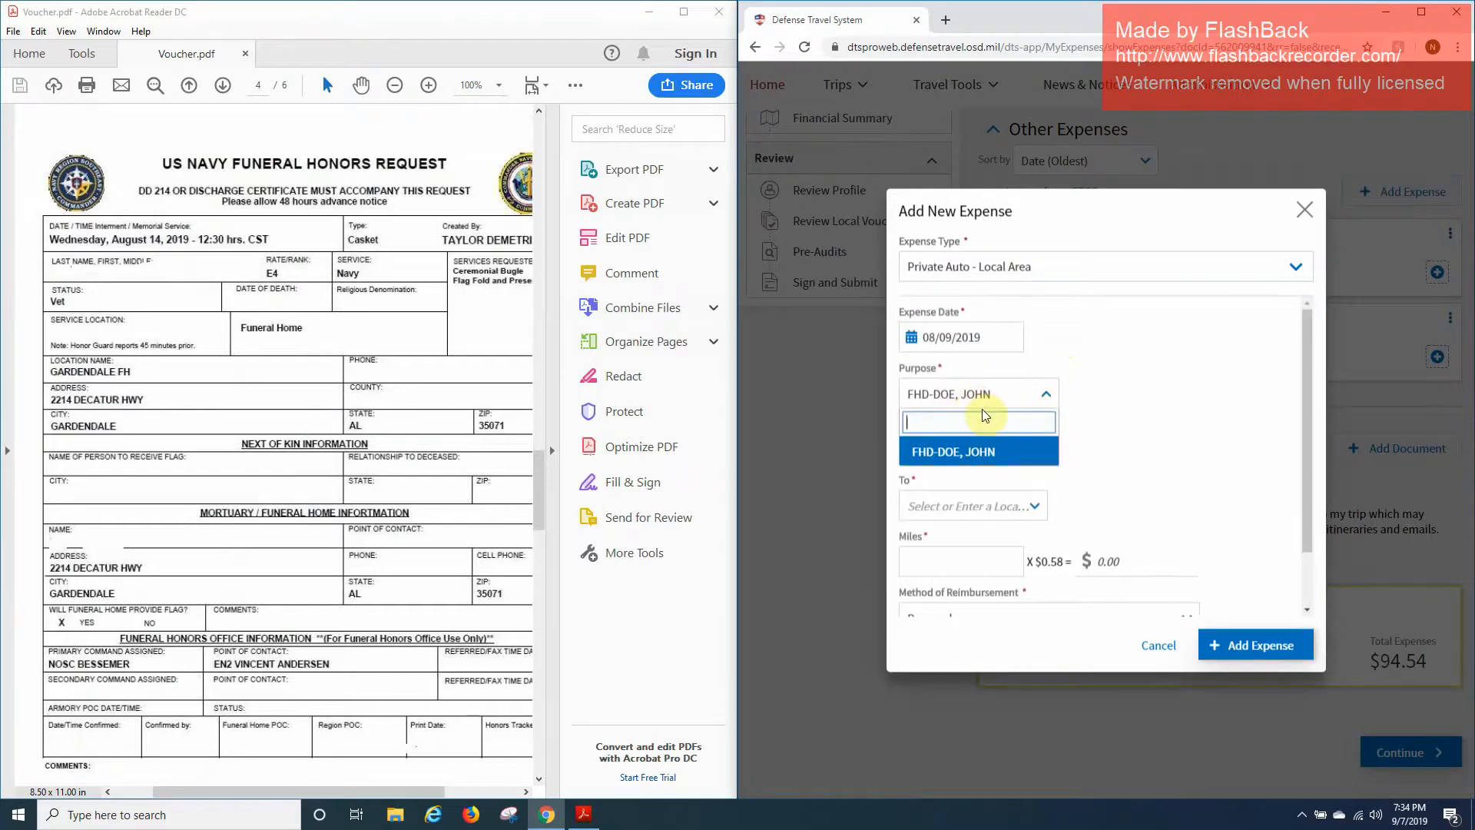
{"action": "type", "text": "FH"}
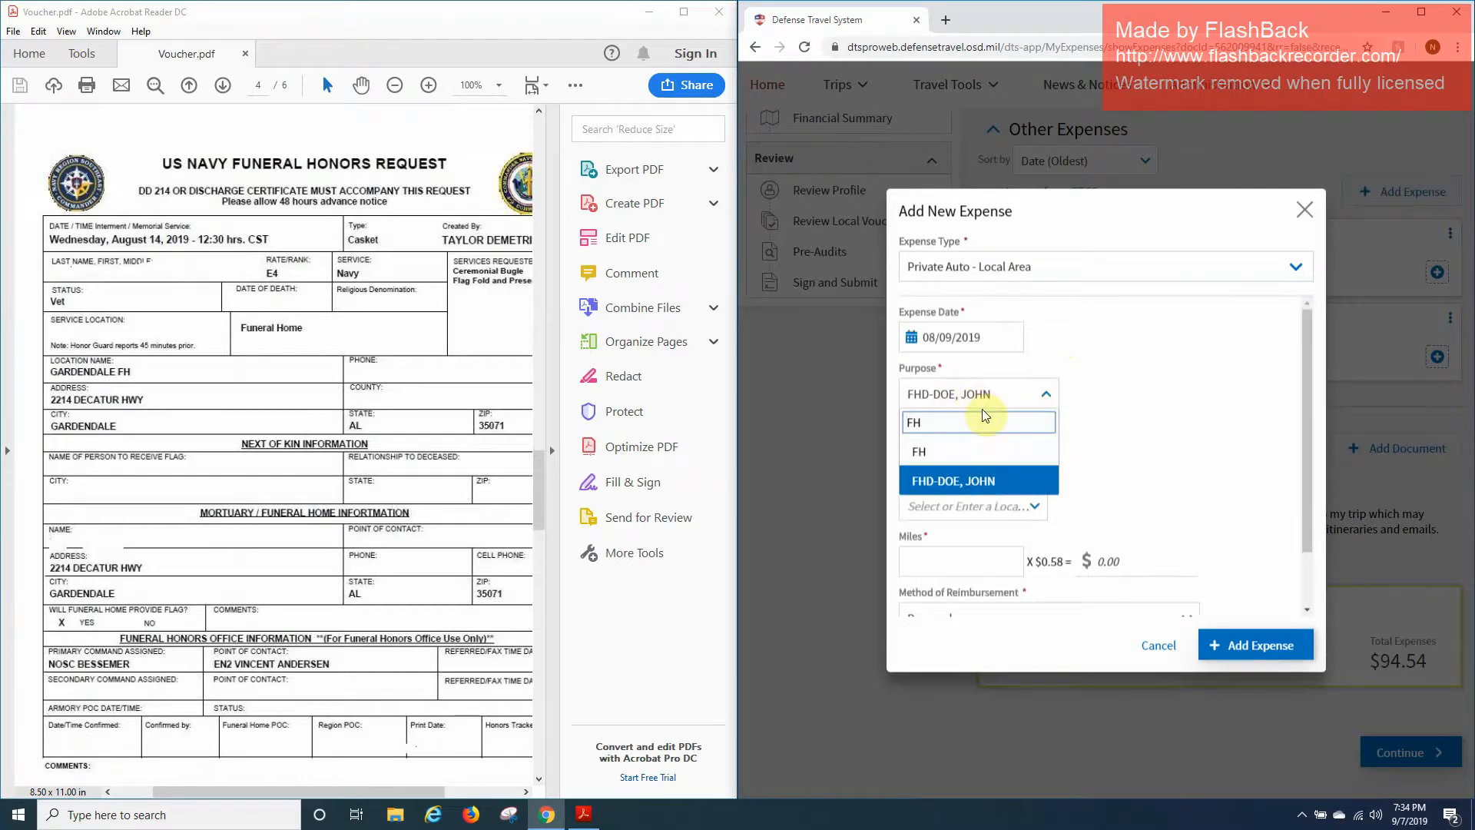
{"action": "type", "text": "D,"}
{"action": "key", "text": "BackSpace"}
{"action": "type", "text": "- DOE,"}
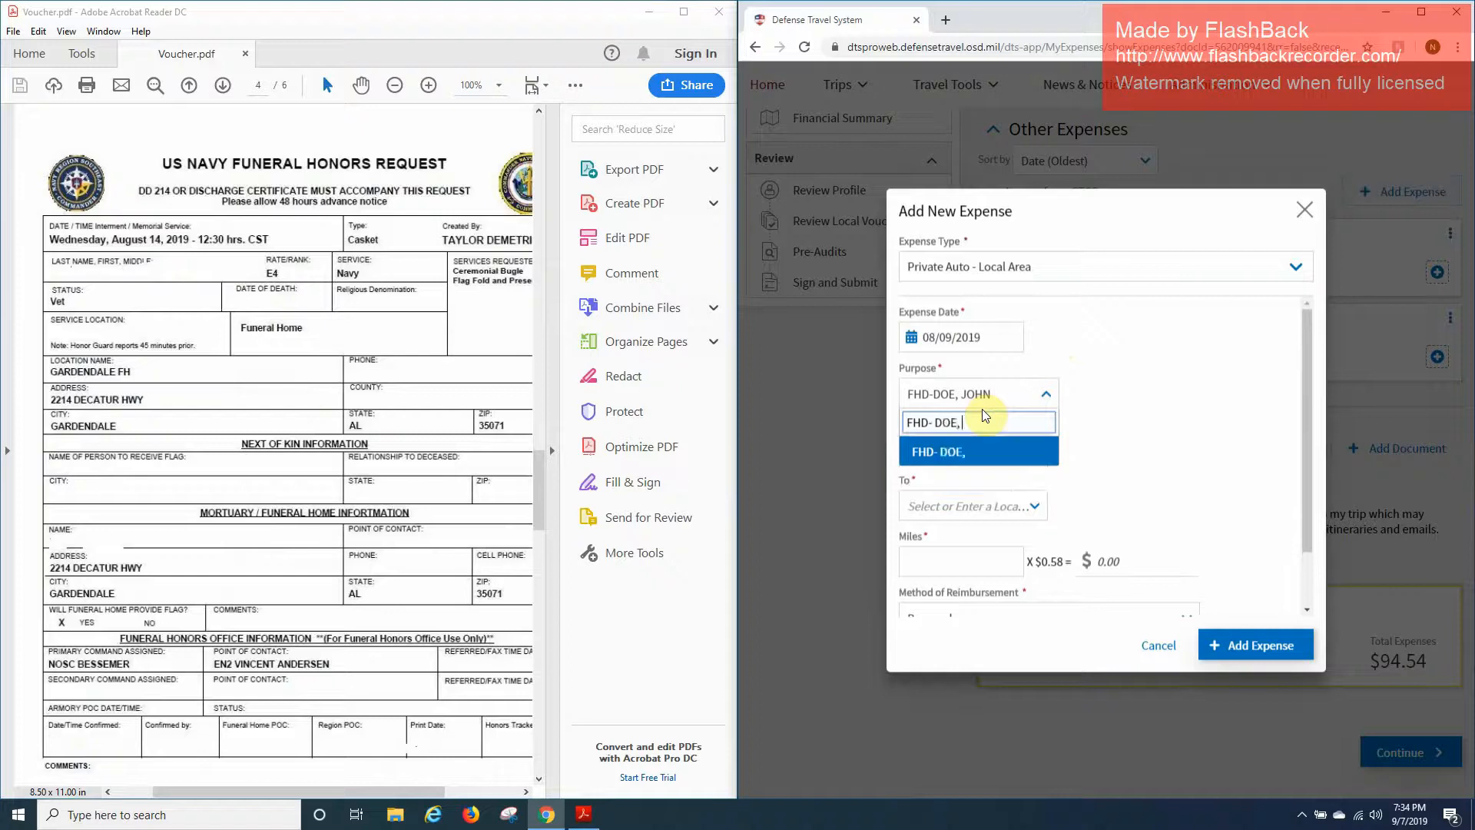
{"action": "type", "text": " JANE"}
{"action": "key", "text": "Return"}
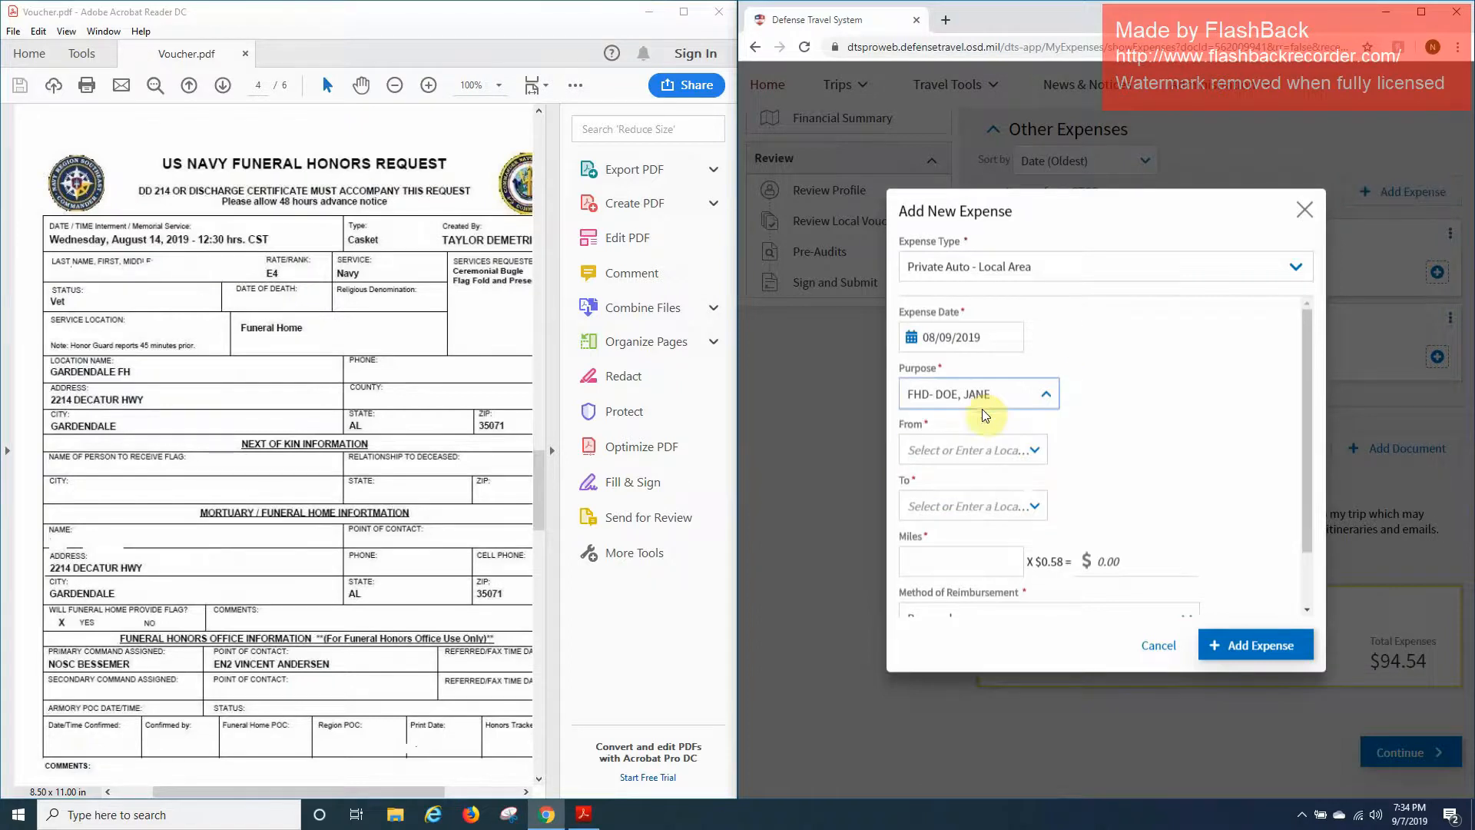
{"action": "left_click", "coordinate": [968, 452]}
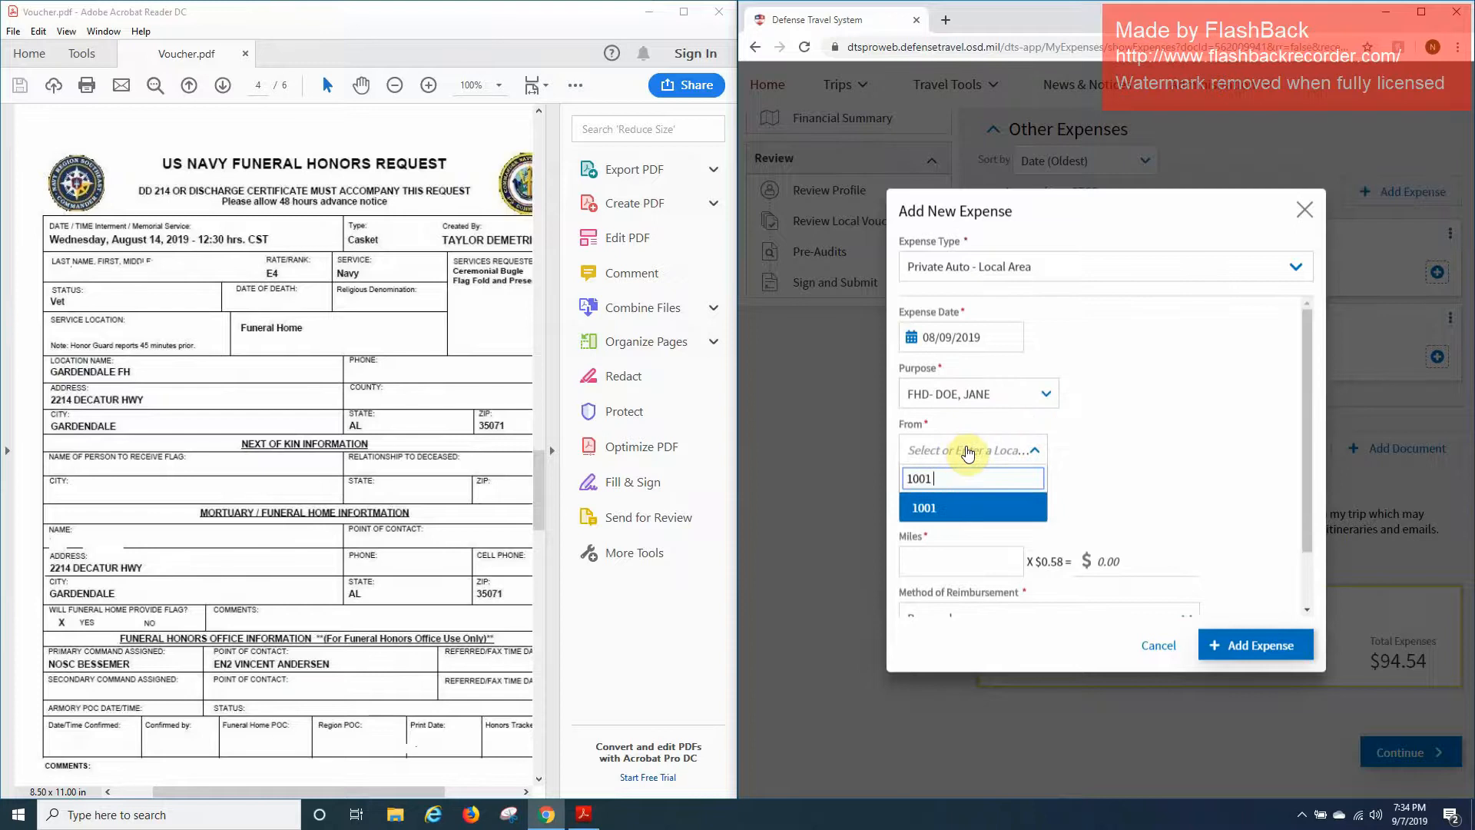
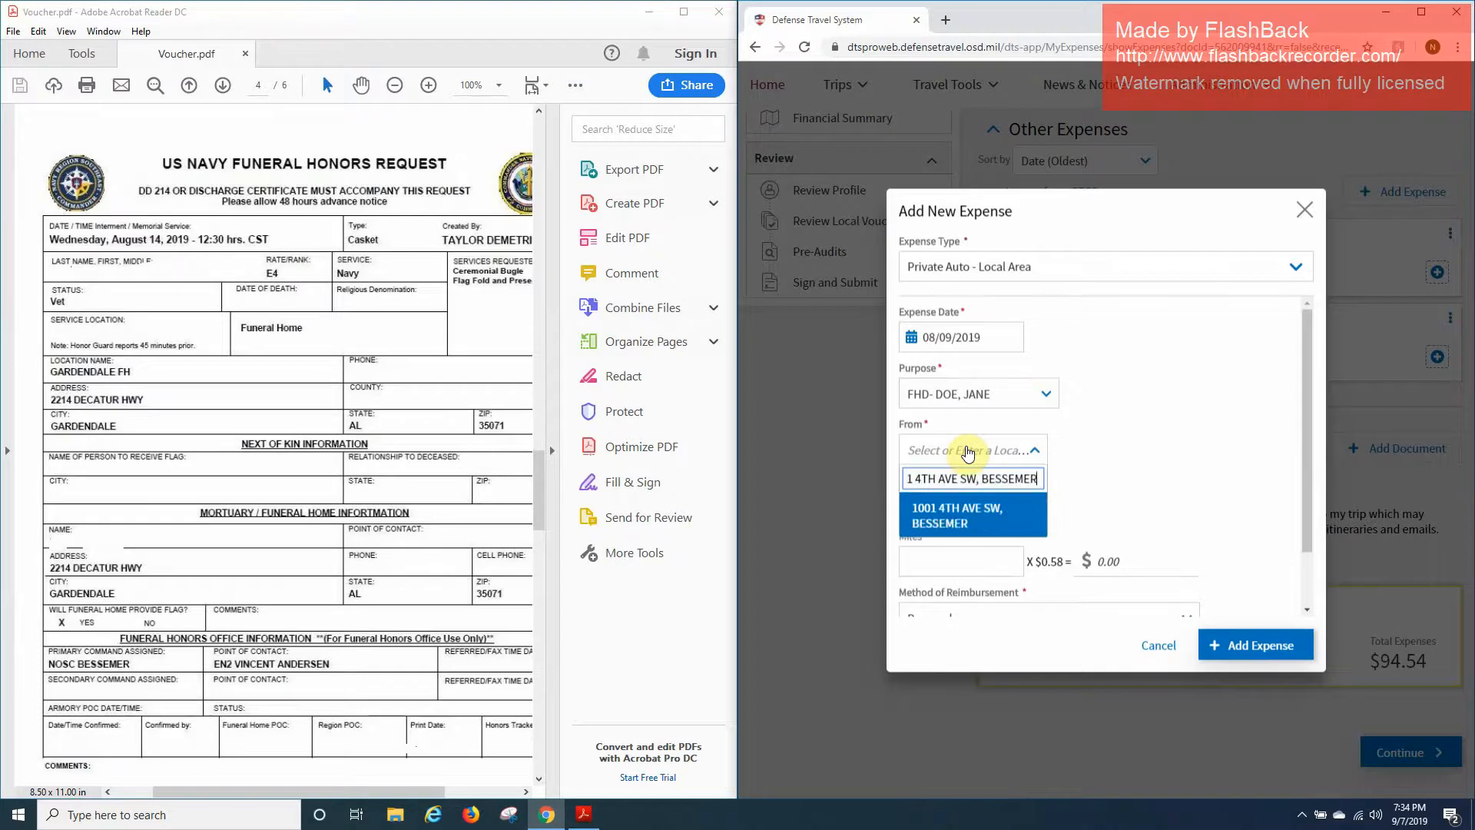
{"action": "key", "text": "Return"}
Set the destination to the Gardendale, AL address, enter 34 miles, and add the $19.72 expense.
{"action": "left_click", "coordinate": [998, 503]}
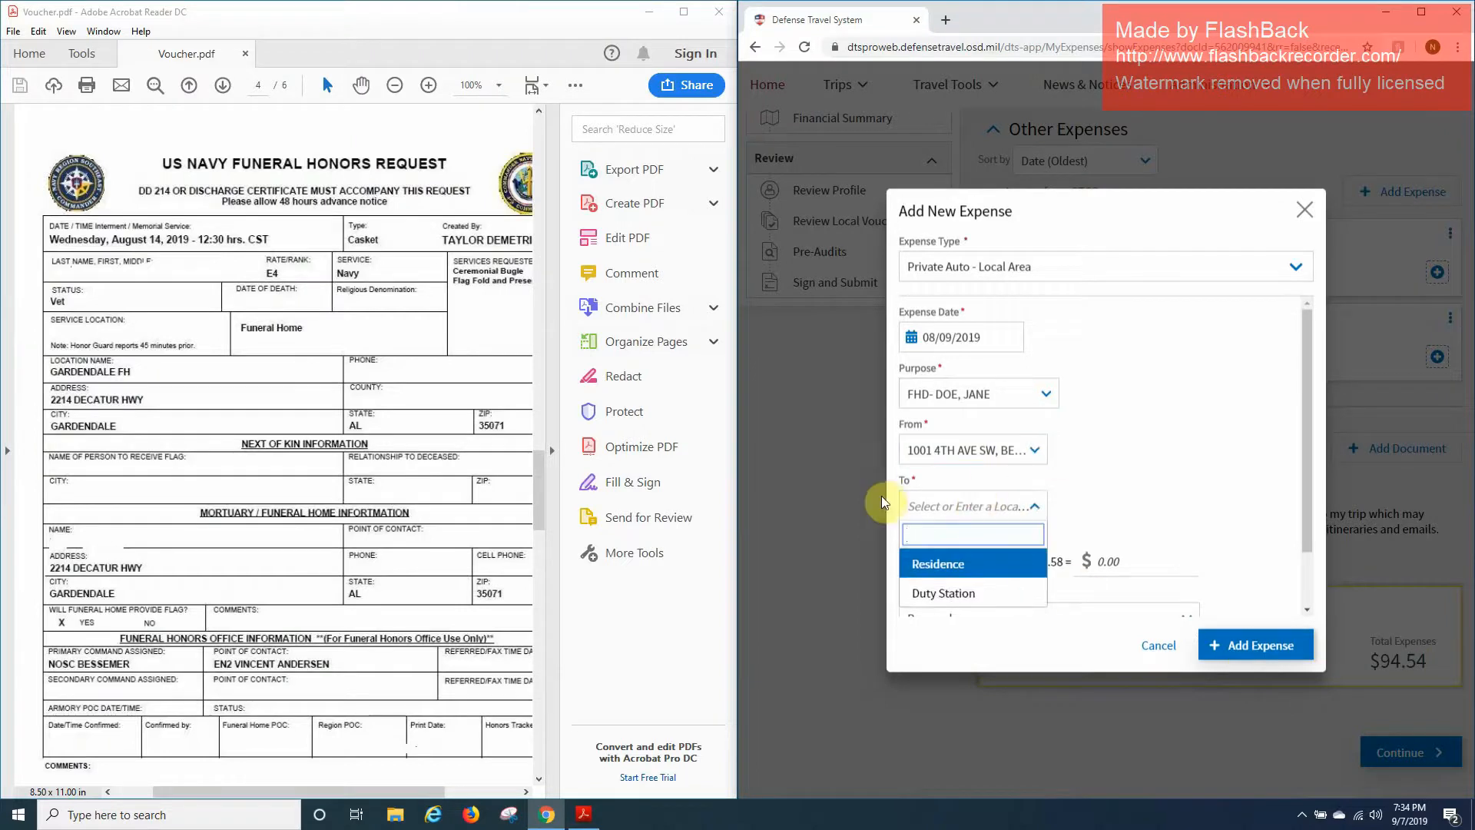
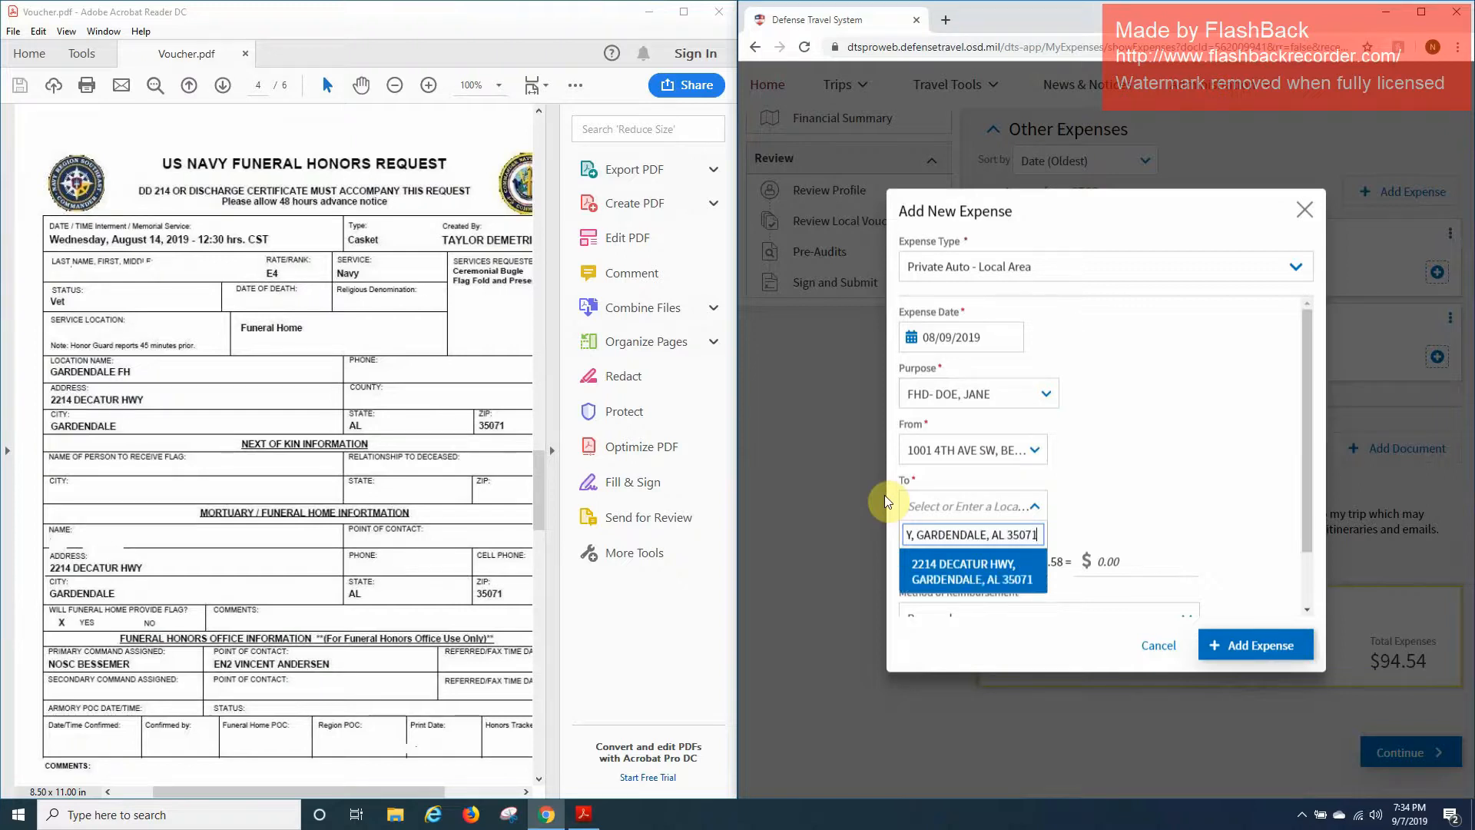
{"action": "key", "text": "ctrl+a"}
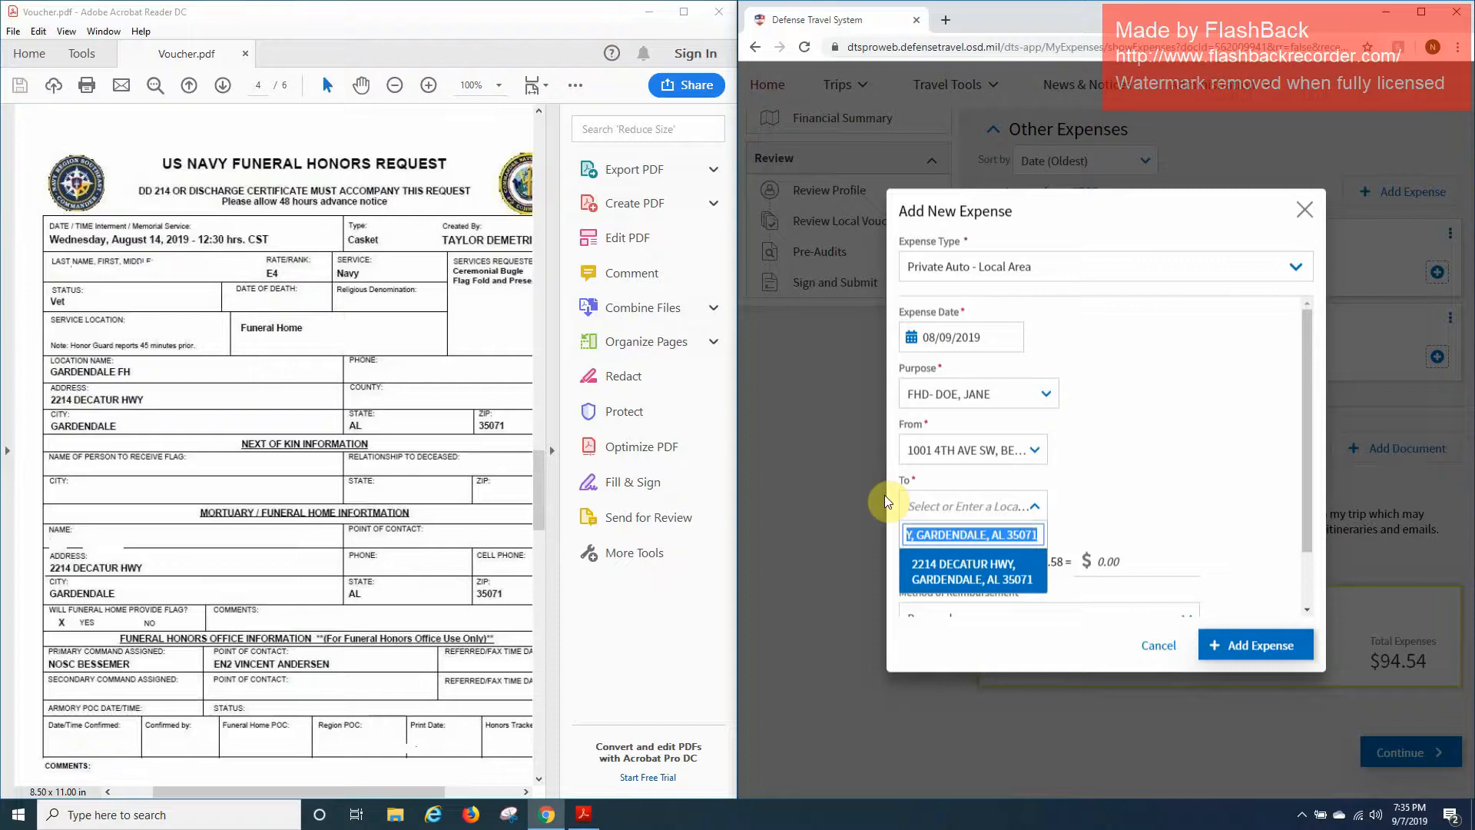
{"action": "key", "text": "Return"}
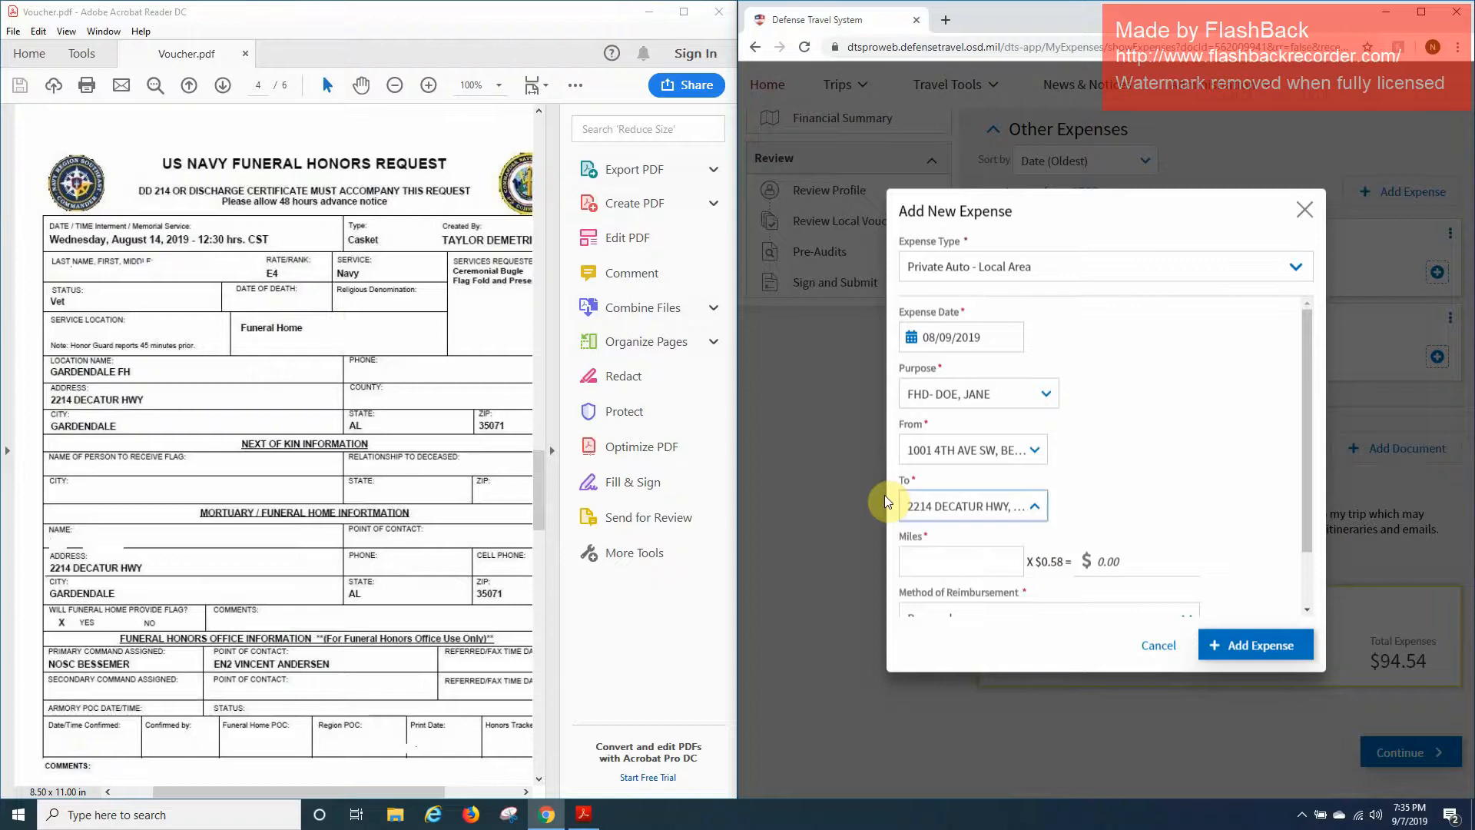
{"action": "left_click", "coordinate": [923, 558]}
{"action": "scroll", "coordinate": [384, 527], "scroll_direction": "down", "scroll_amount": 10}
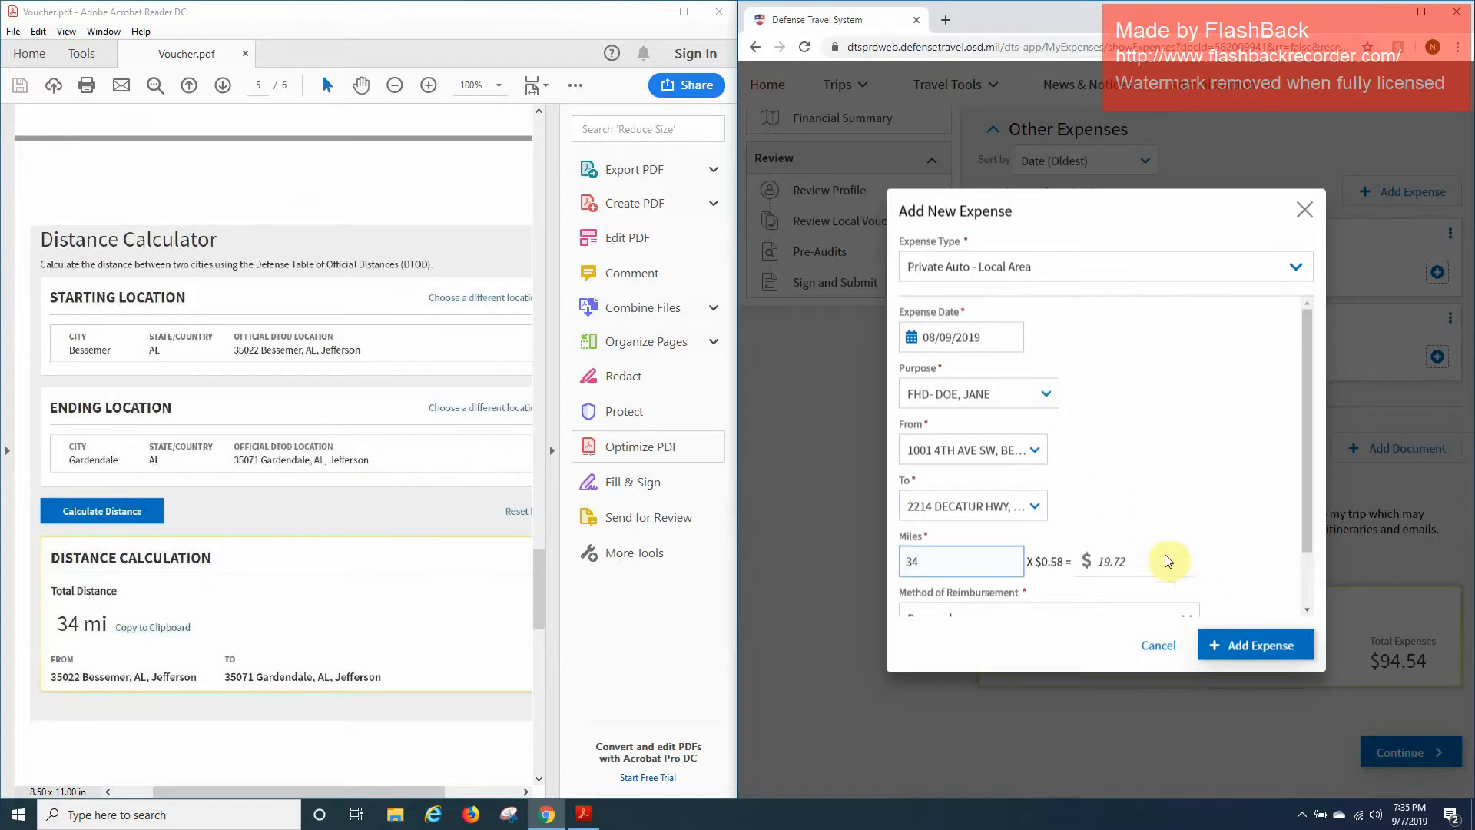
{"action": "scroll", "coordinate": [1156, 528], "scroll_direction": "down", "scroll_amount": 1}
{"action": "left_click", "coordinate": [1256, 643]}
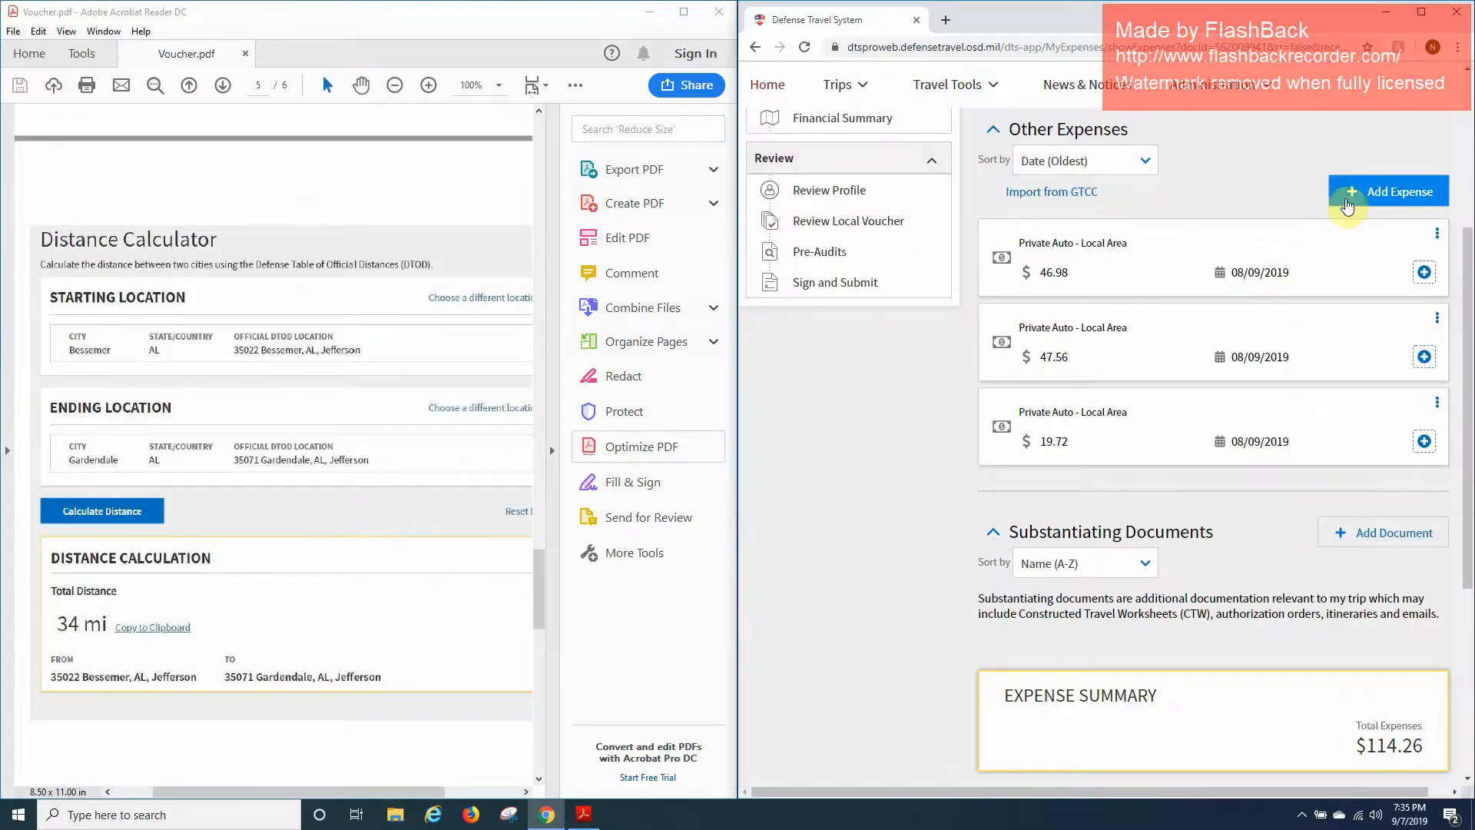
Dismiss the stray new-expense form and redate the third $19.72 private auto expense to 08/14/2019.
{"action": "left_click", "coordinate": [1347, 204]}
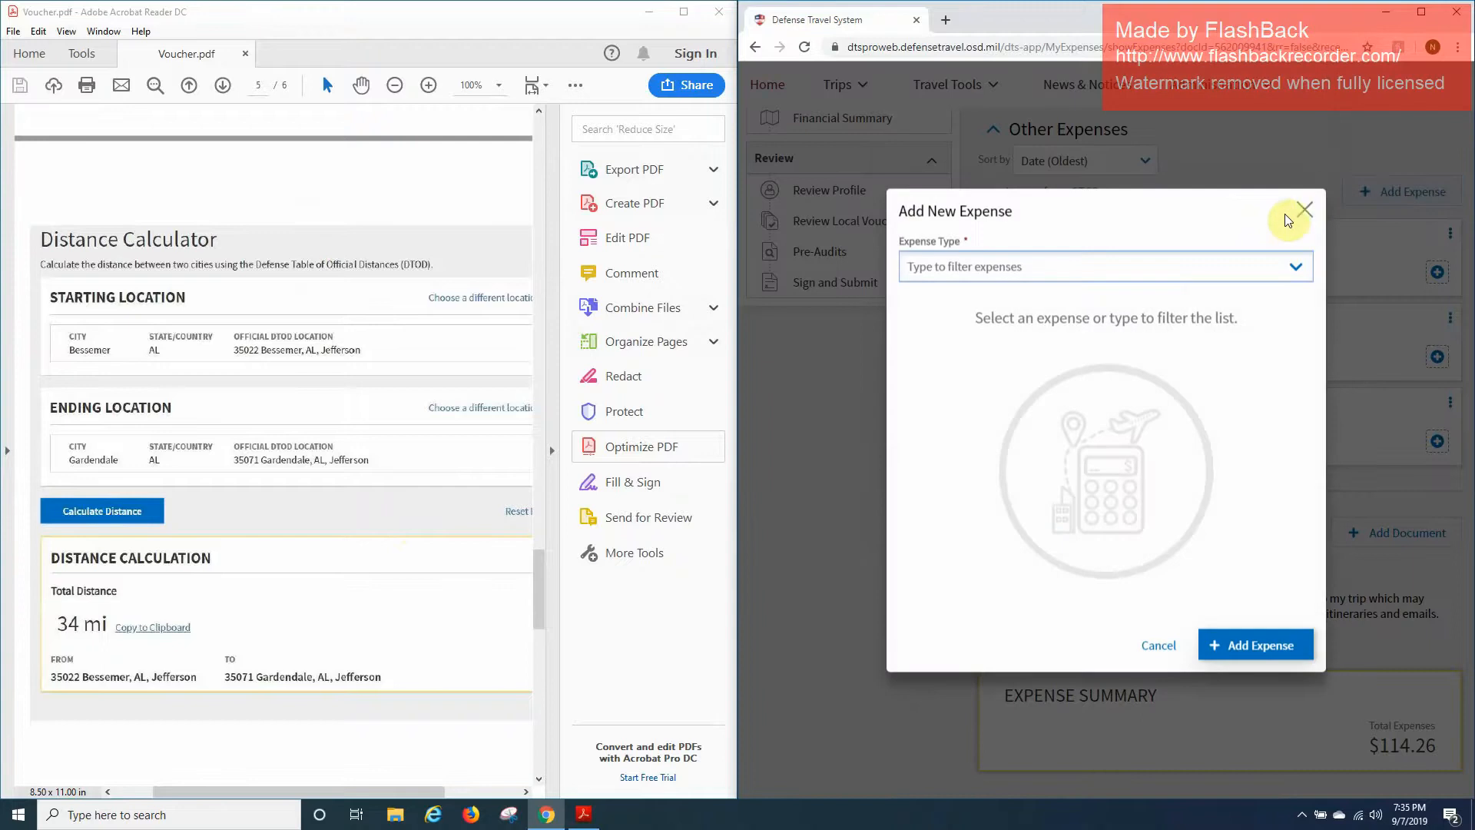
{"action": "left_click", "coordinate": [1306, 212]}
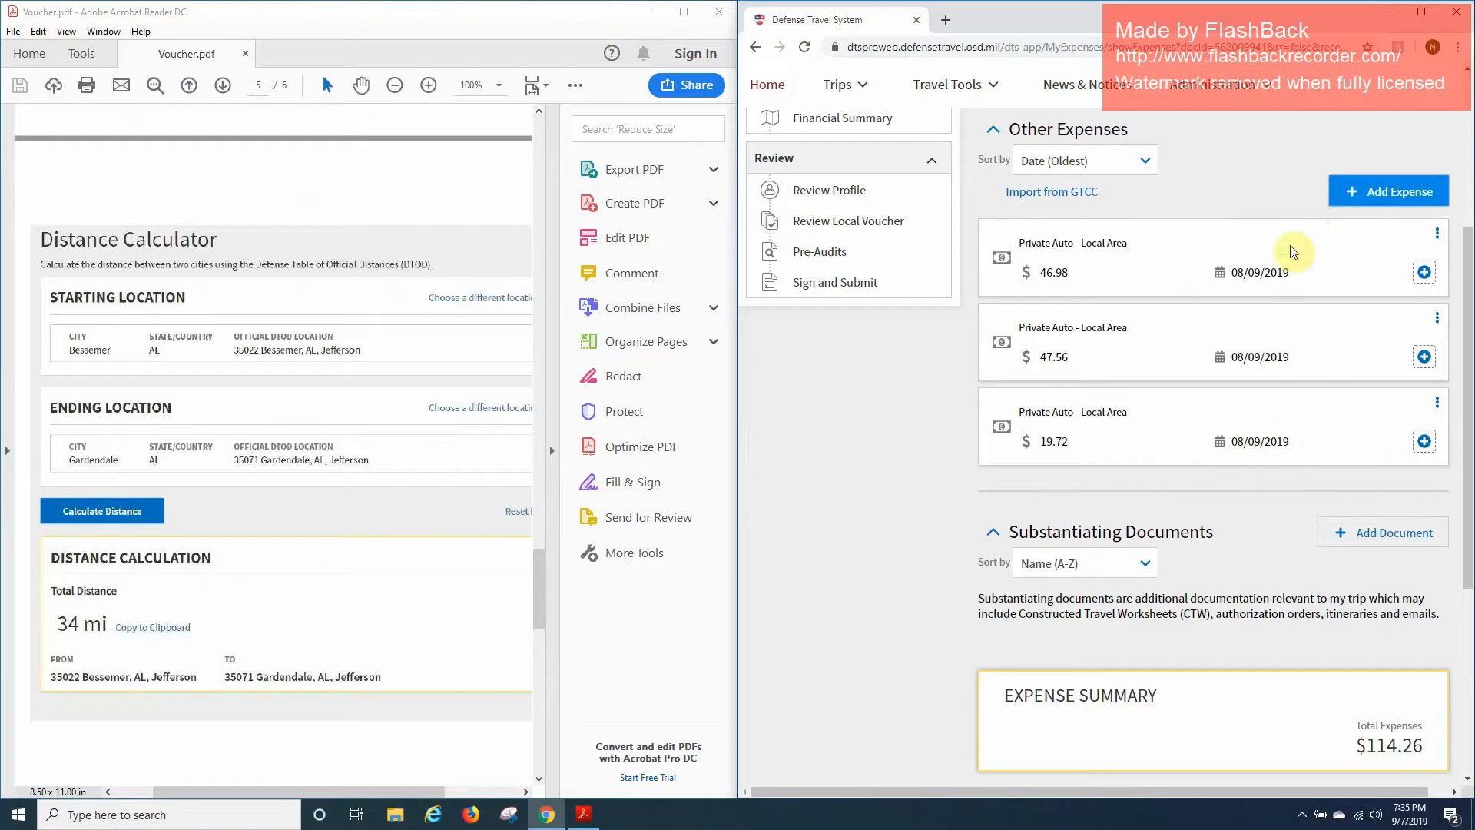
{"action": "left_click", "coordinate": [1433, 403]}
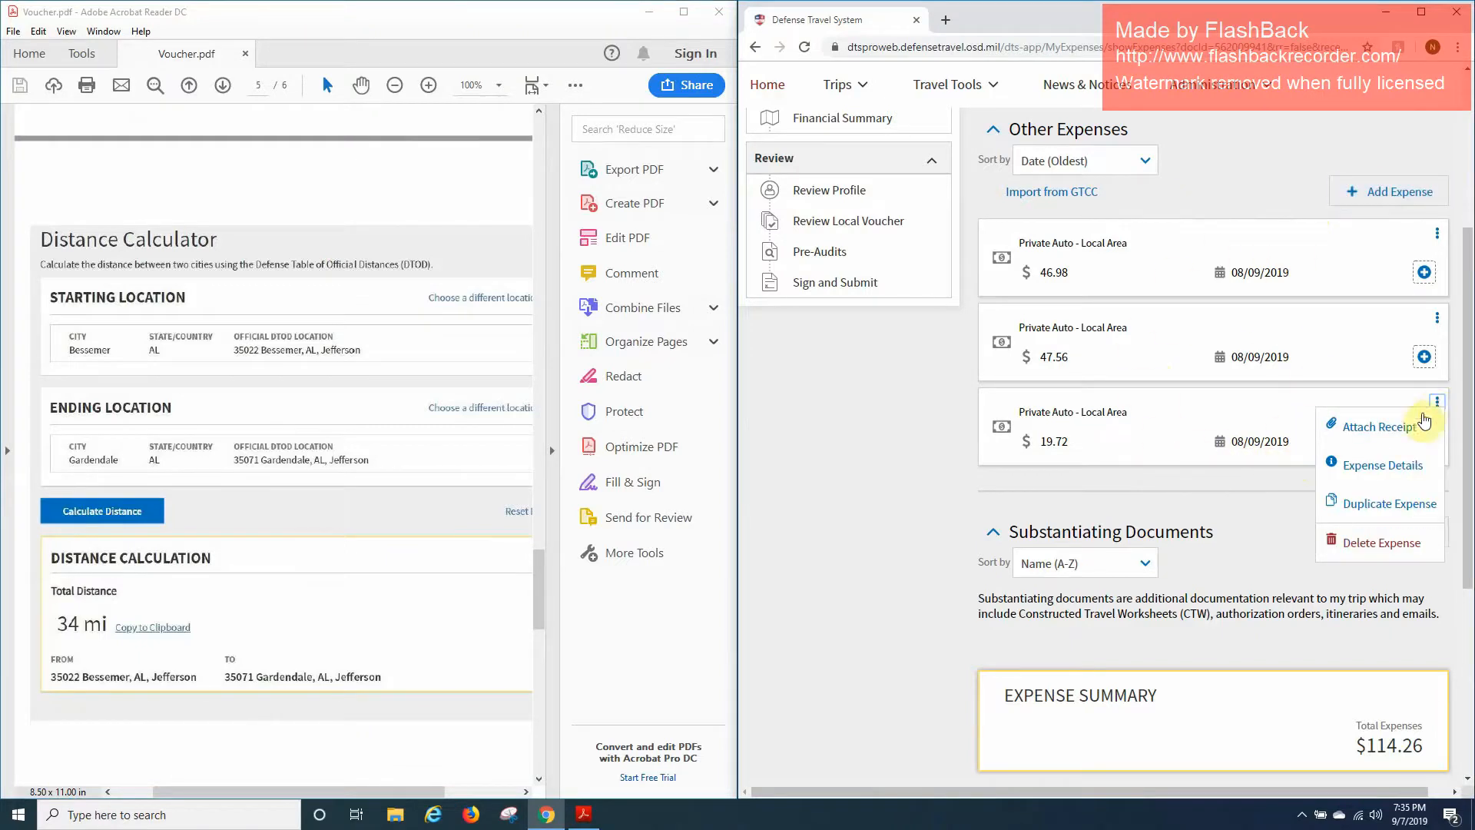
{"action": "left_click", "coordinate": [1418, 470]}
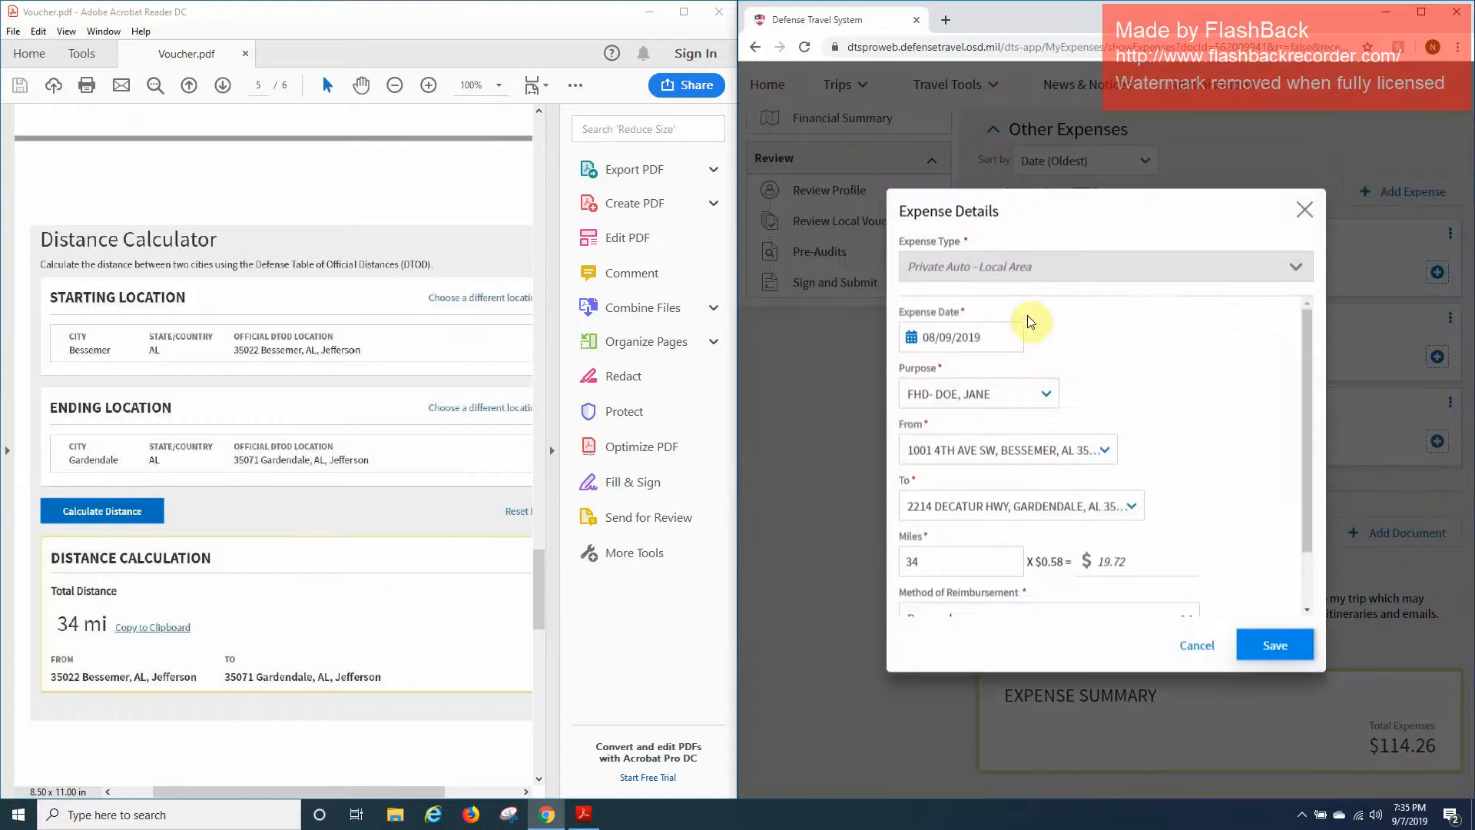
{"action": "left_click", "coordinate": [998, 348]}
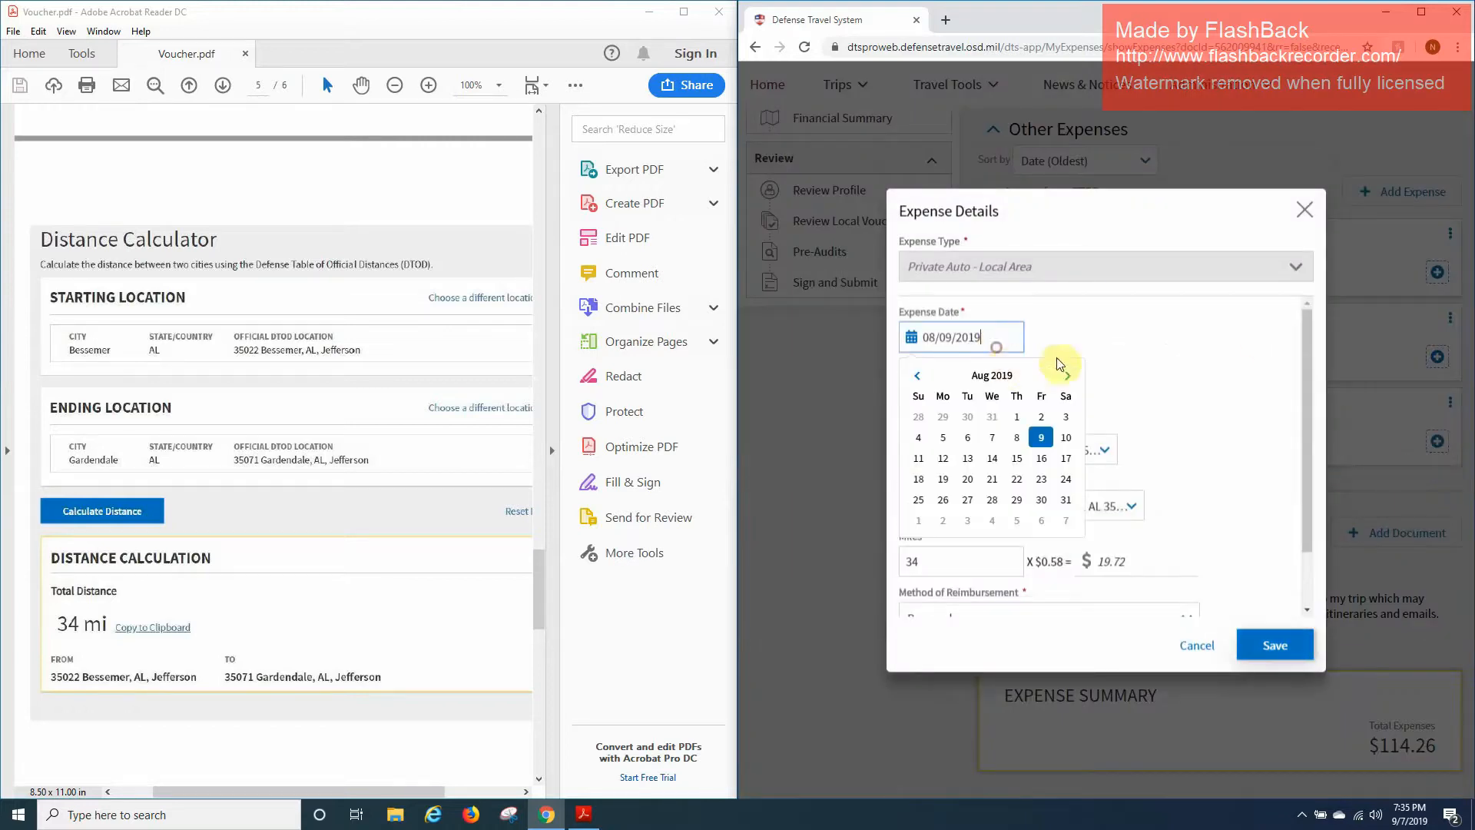
{"action": "left_click", "coordinate": [1066, 459]}
{"action": "scroll", "coordinate": [379, 379], "scroll_direction": "up", "scroll_amount": 15}
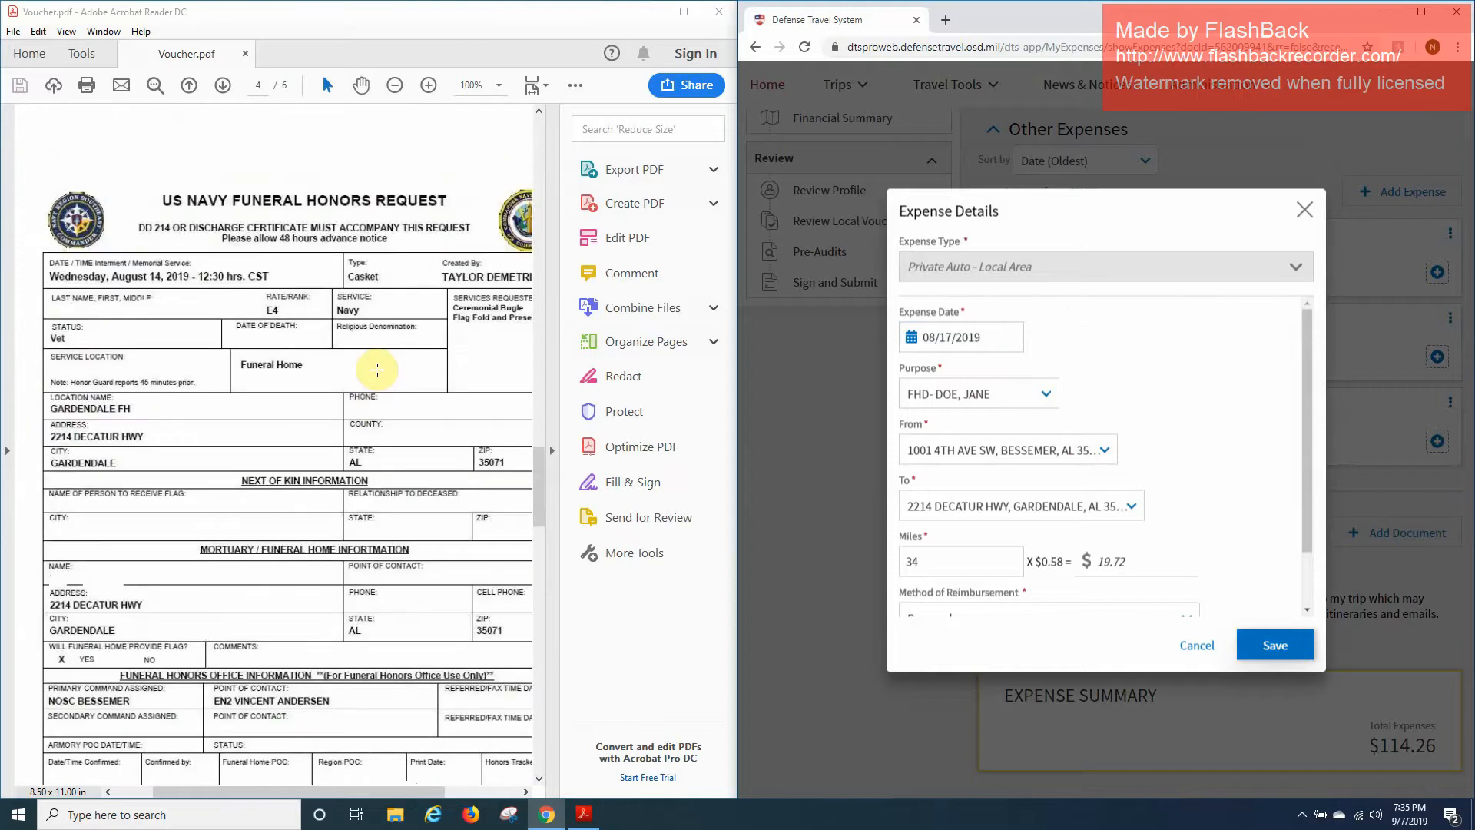
{"action": "left_click", "coordinate": [998, 338]}
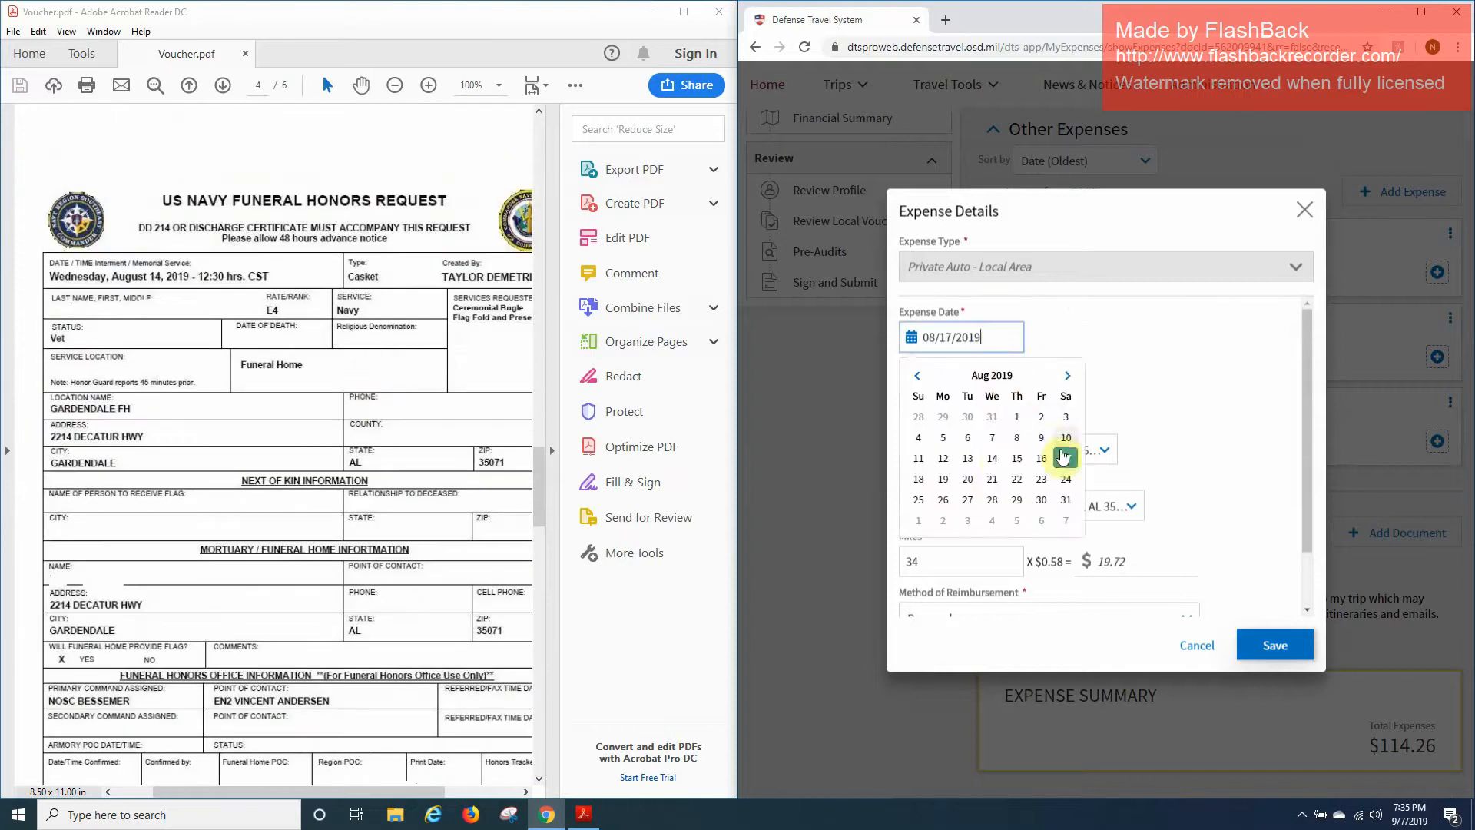
{"action": "left_click", "coordinate": [993, 459]}
{"action": "scroll", "coordinate": [1284, 517], "scroll_direction": "down", "scroll_amount": 3}
{"action": "left_click", "coordinate": [1271, 644]}
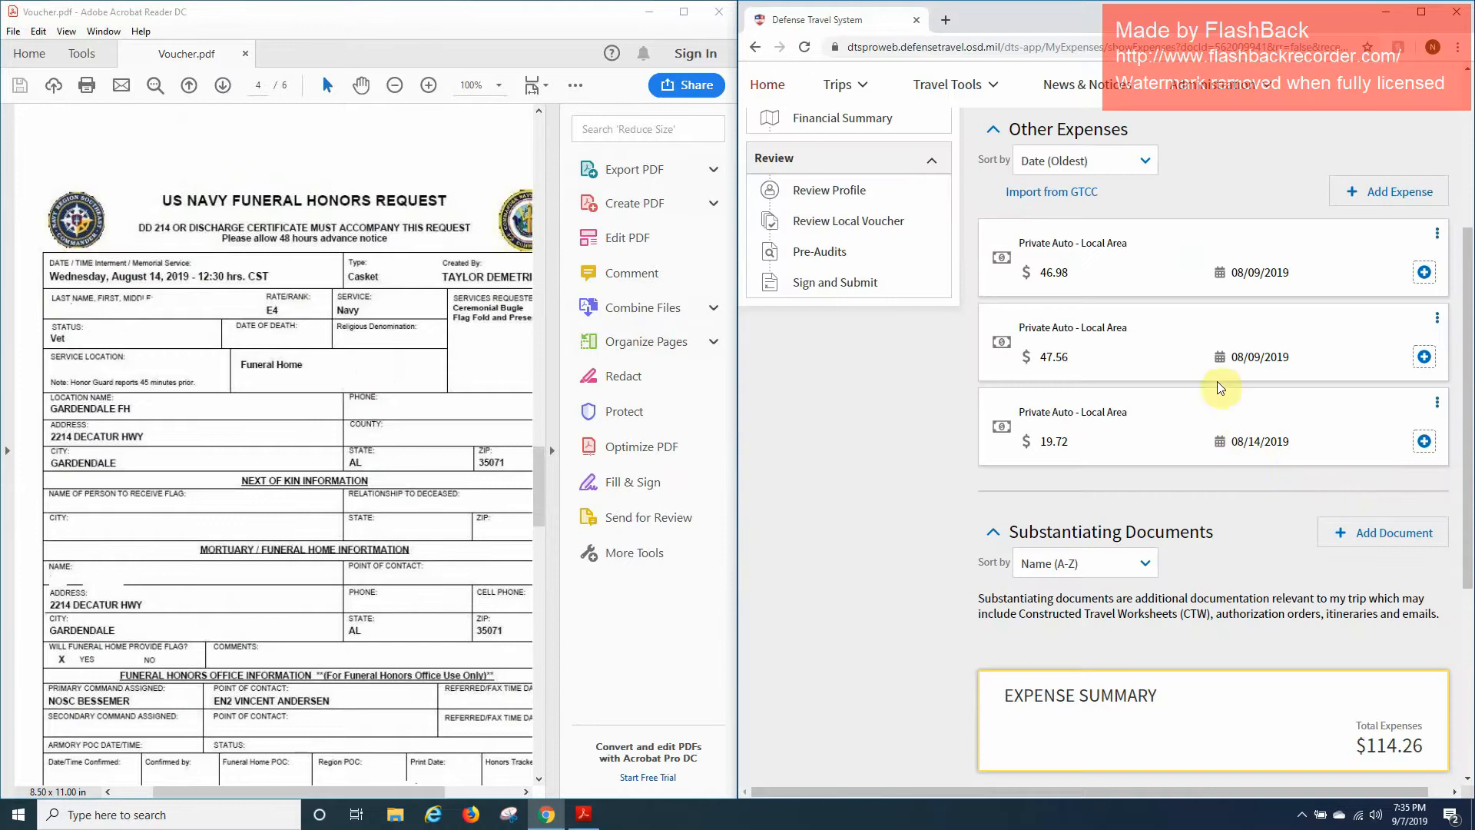
{"action": "scroll", "coordinate": [1229, 377], "scroll_direction": "up", "scroll_amount": 2}
Start a Private Auto - Local Area mileage expense dated 08/14/2019 with the funeral honors purpose.
{"action": "left_click", "coordinate": [1409, 343]}
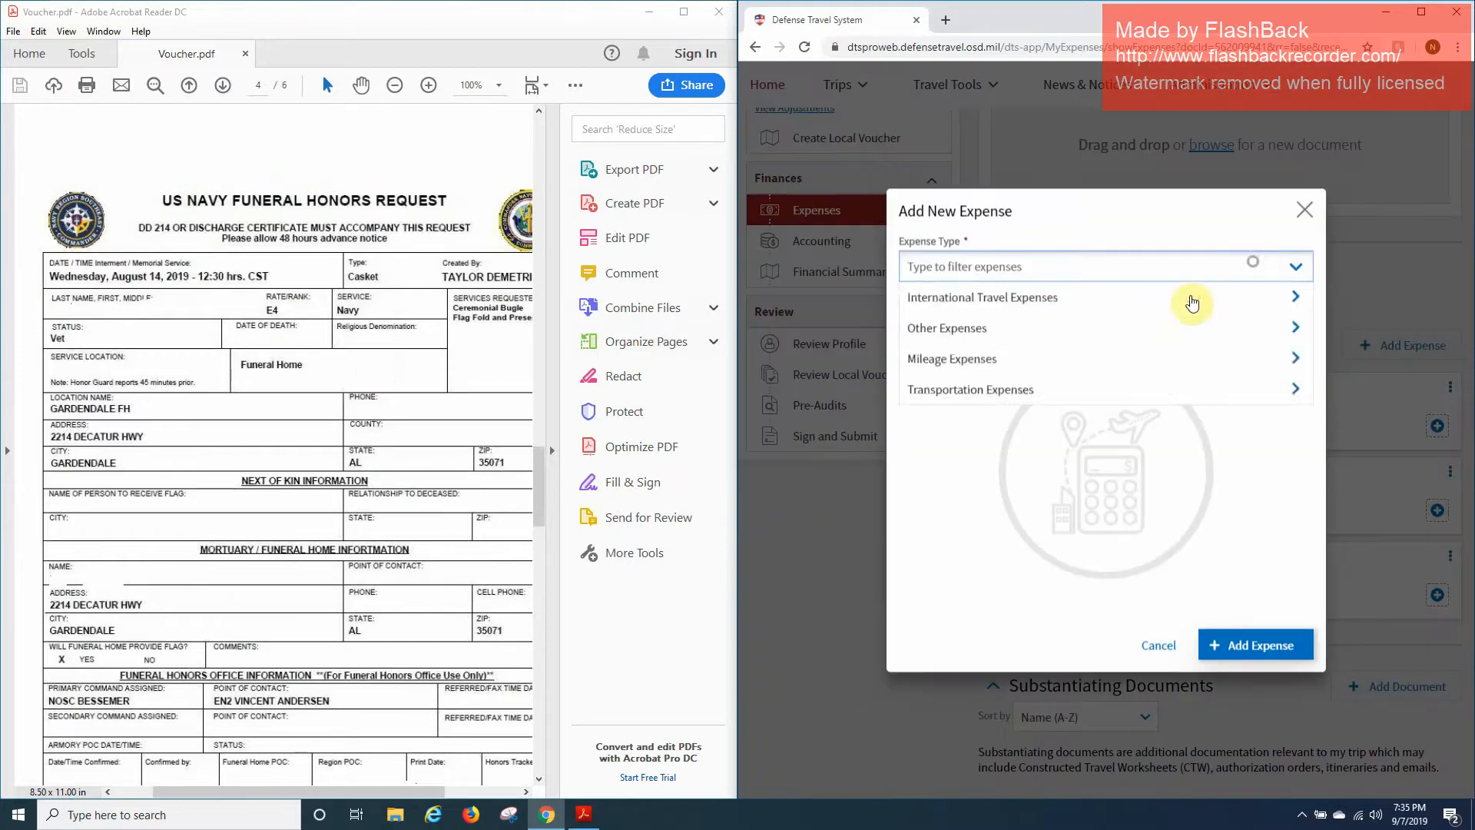
{"action": "left_click", "coordinate": [1106, 358]}
{"action": "left_click", "coordinate": [1076, 328]}
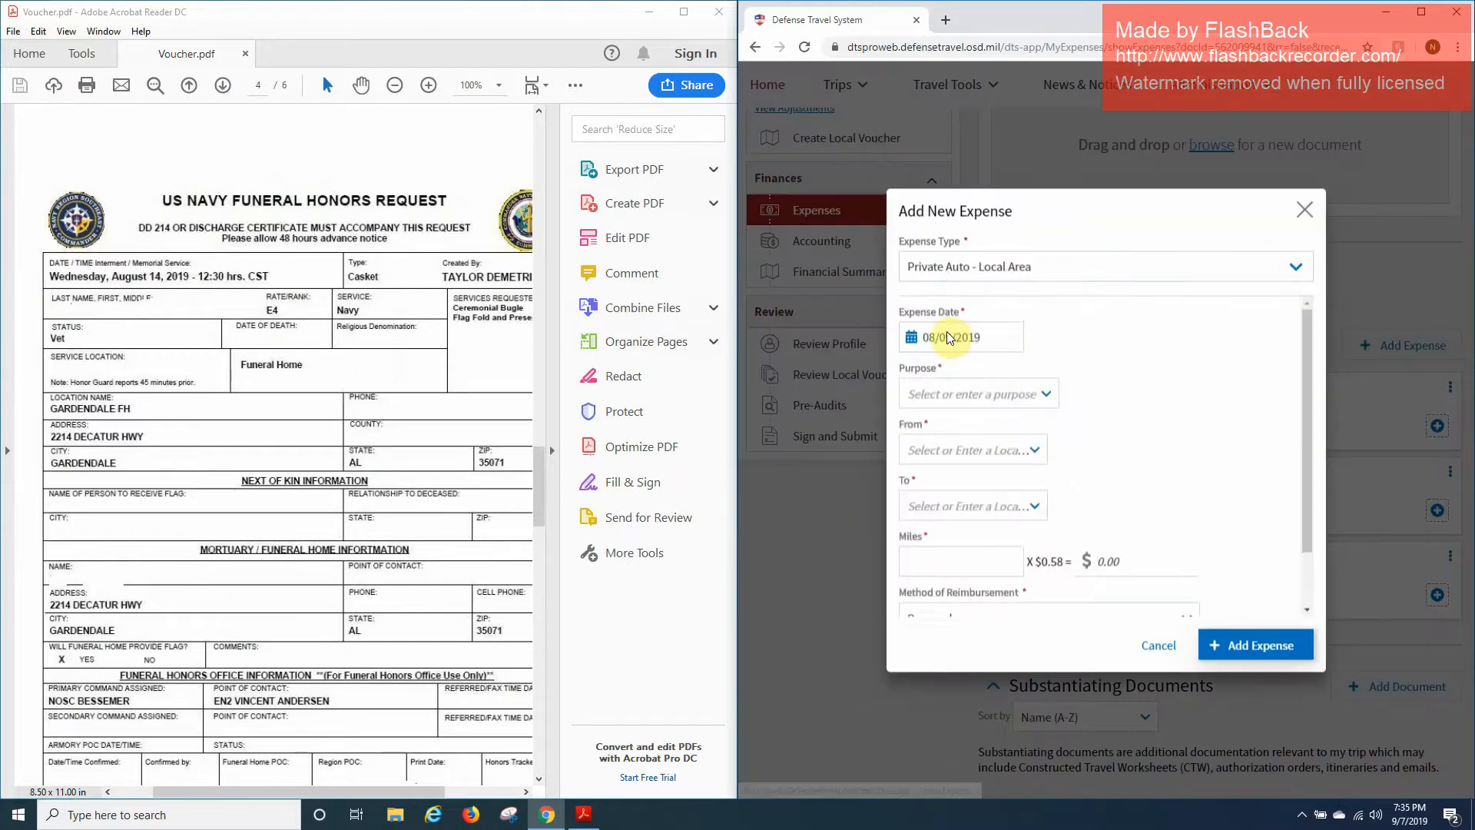
{"action": "left_click", "coordinate": [950, 337]}
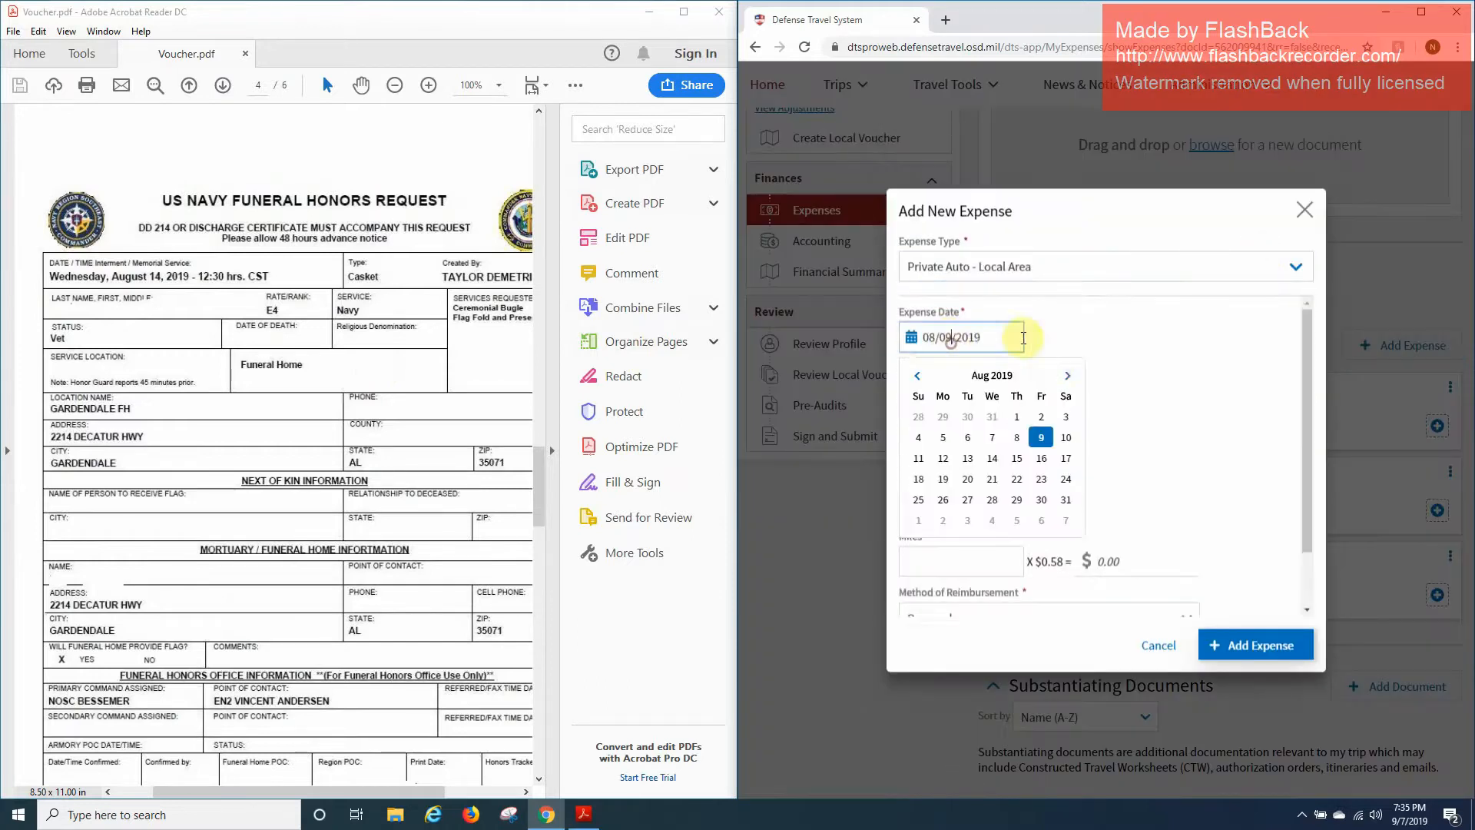
{"action": "left_click", "coordinate": [993, 458]}
{"action": "left_click", "coordinate": [950, 395]}
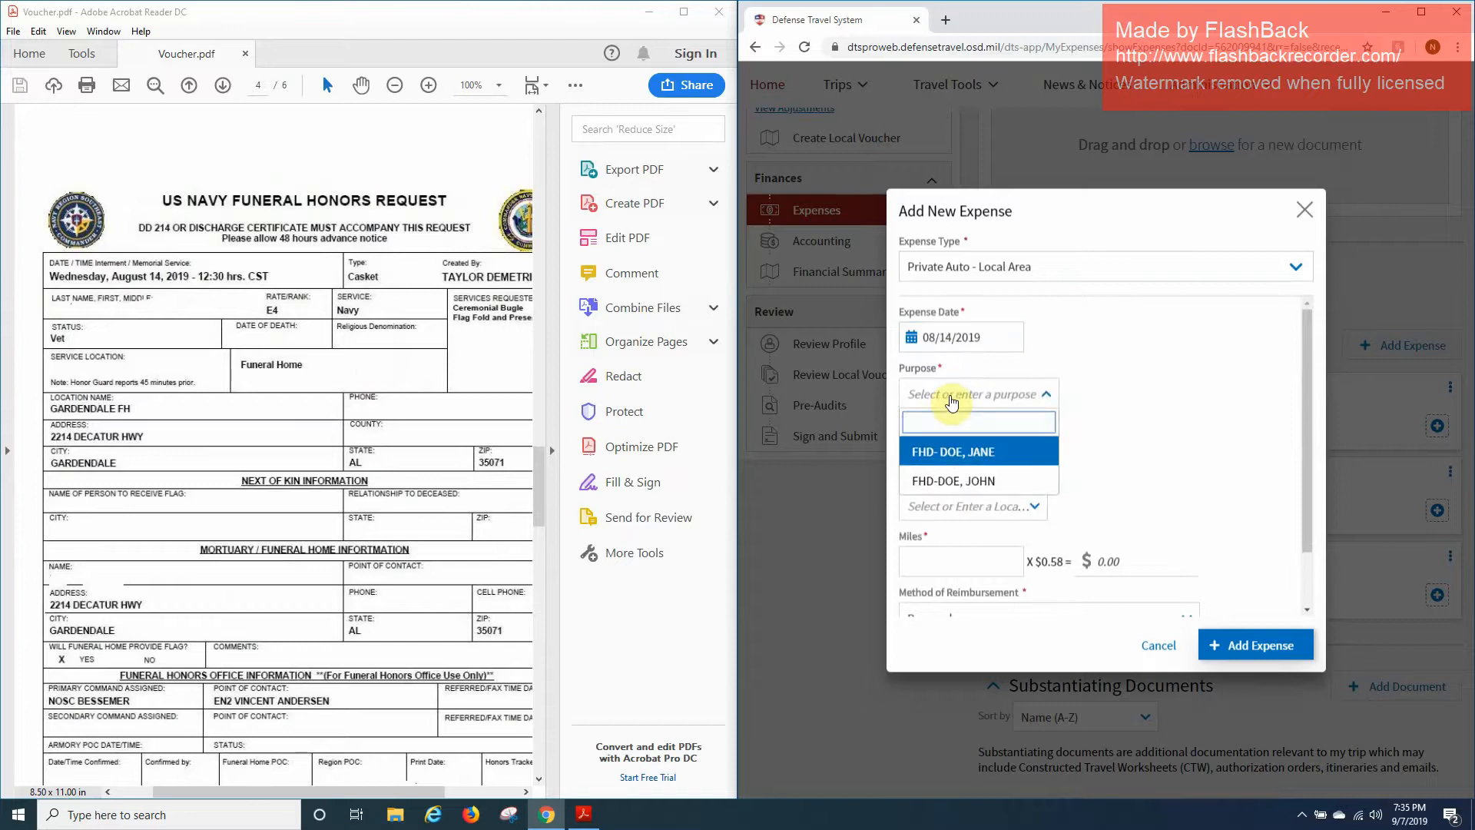
{"action": "left_click", "coordinate": [974, 452]}
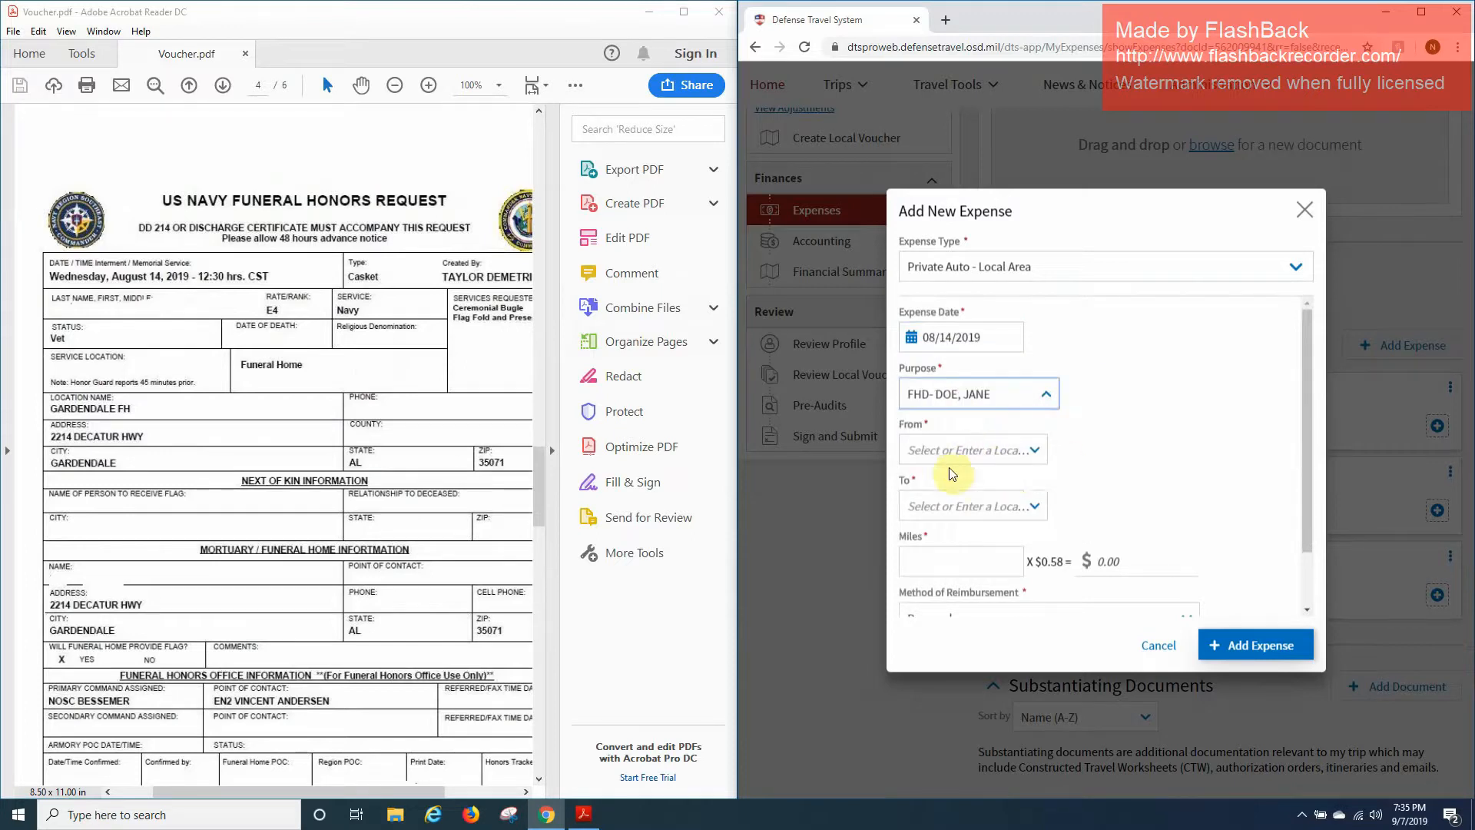
Enter the trip's starting and destination addresses.
{"action": "left_click", "coordinate": [975, 453]}
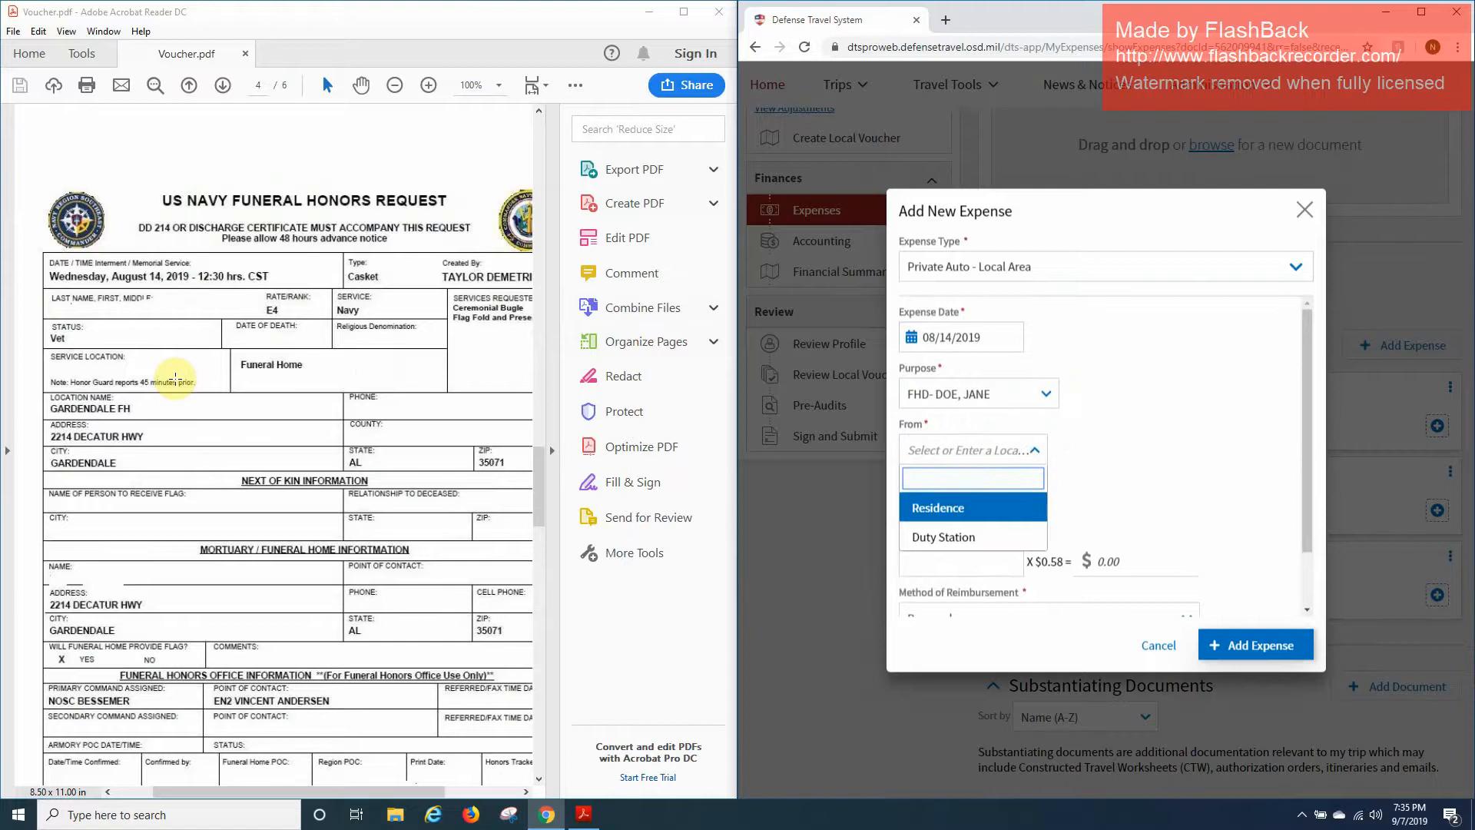
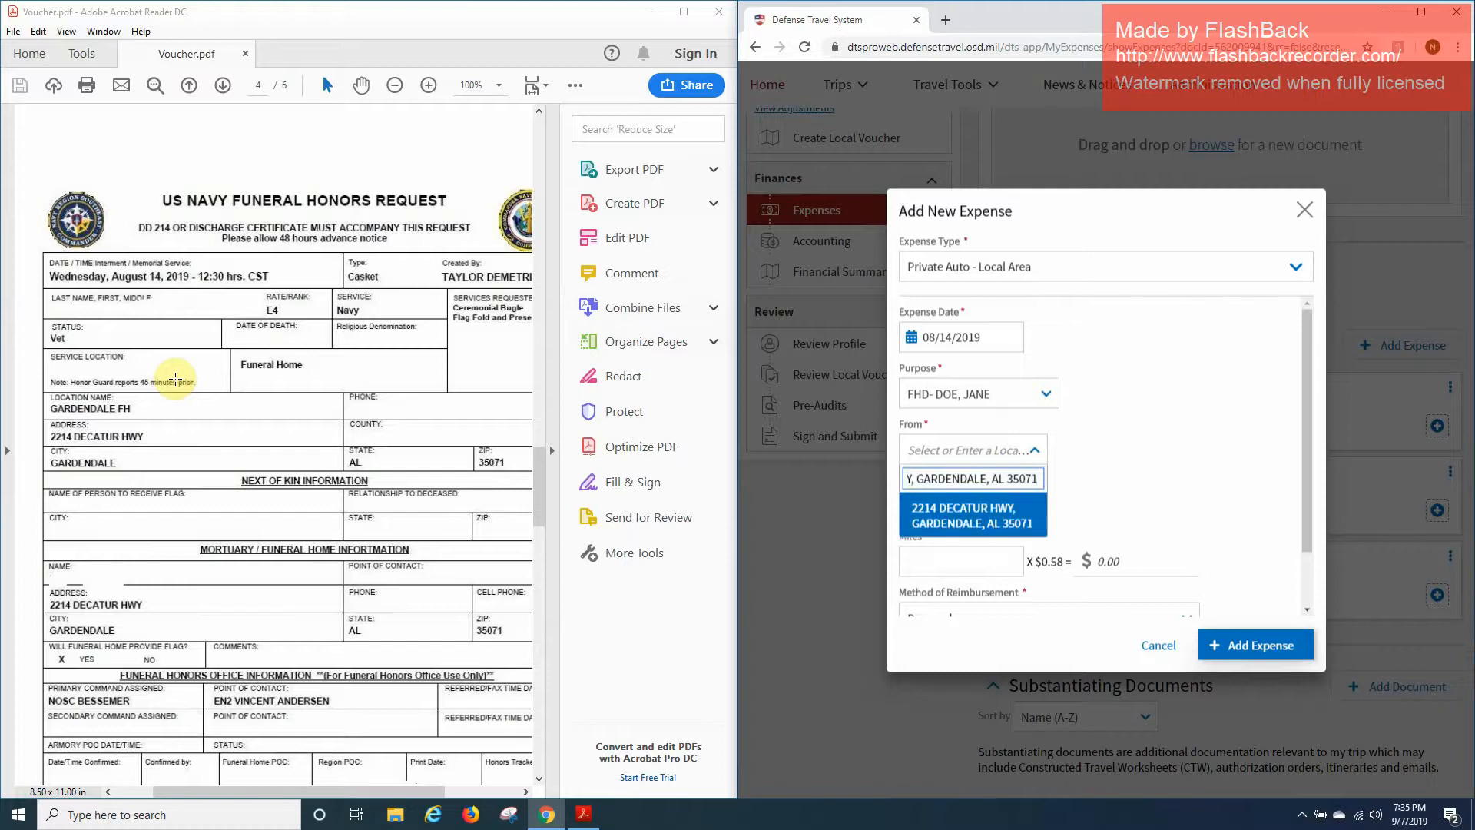
{"action": "key", "text": "Return"}
{"action": "left_click", "coordinate": [943, 507]}
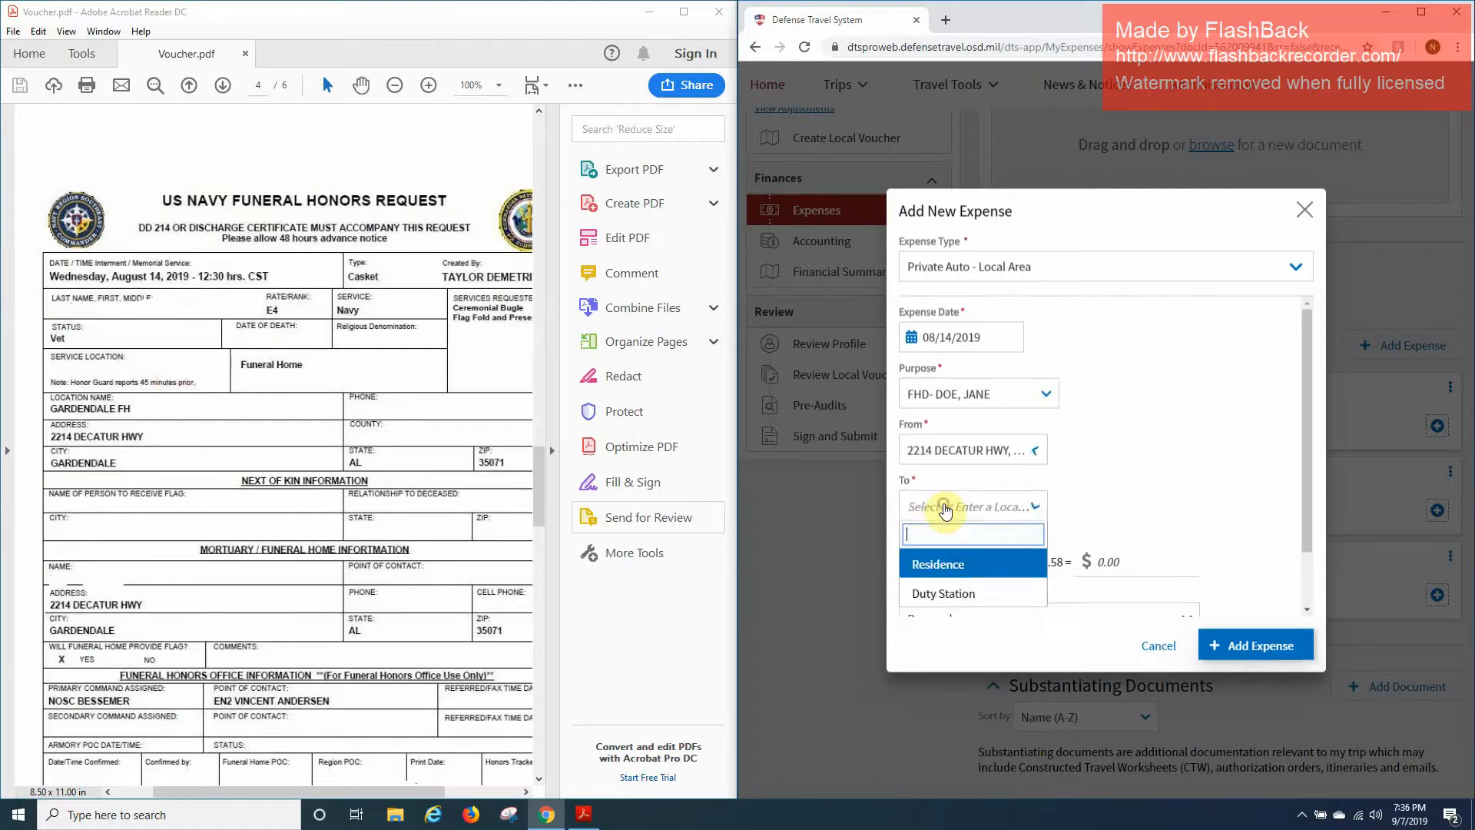
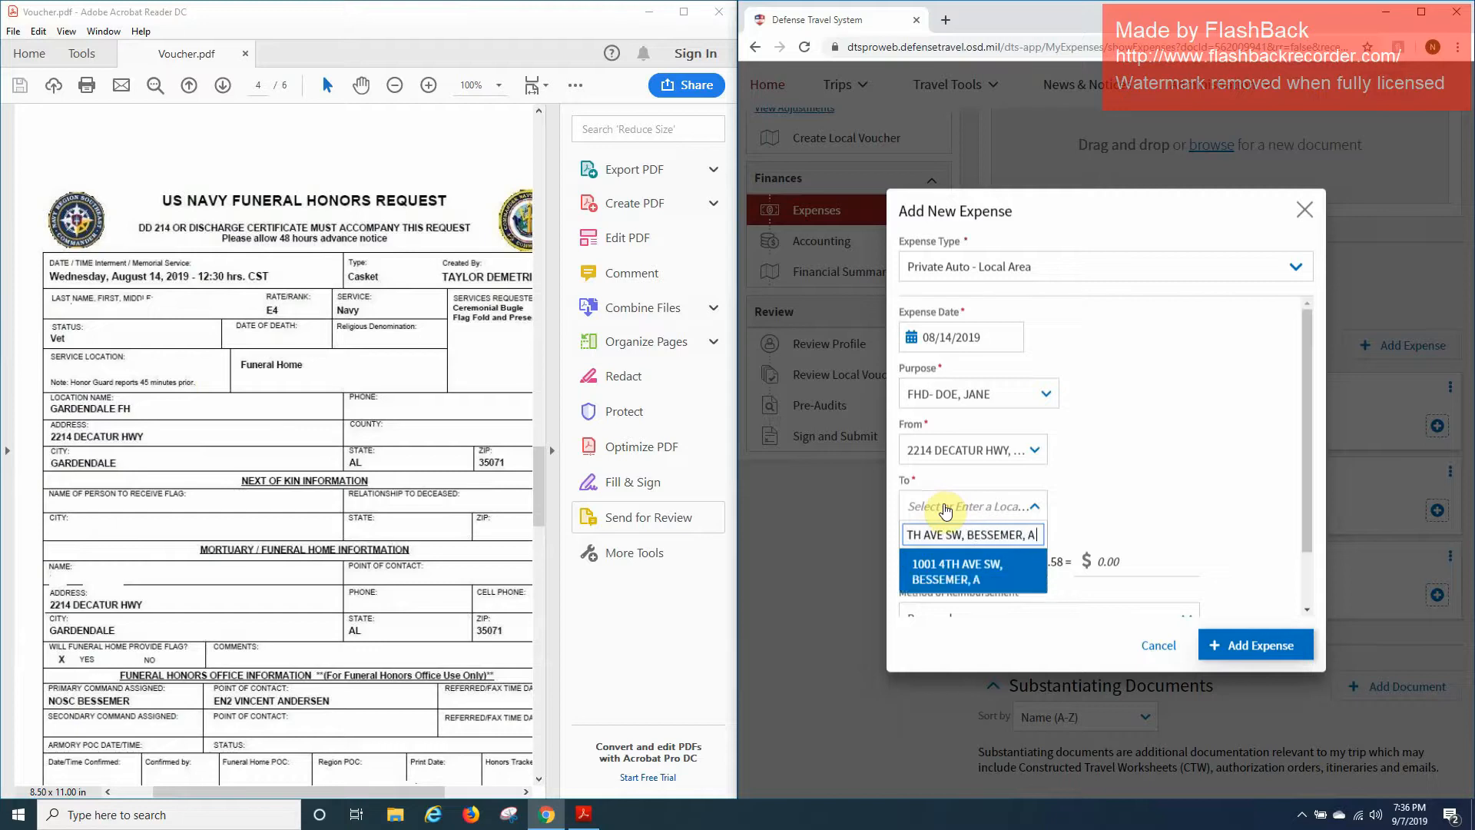
{"action": "key", "text": "Return"}
Enter 30 miles and add the $17.40 mileage expense.
{"action": "scroll", "coordinate": [392, 490], "scroll_direction": "down", "scroll_amount": 2}
{"action": "scroll", "coordinate": [392, 489], "scroll_direction": "down", "scroll_amount": 20}
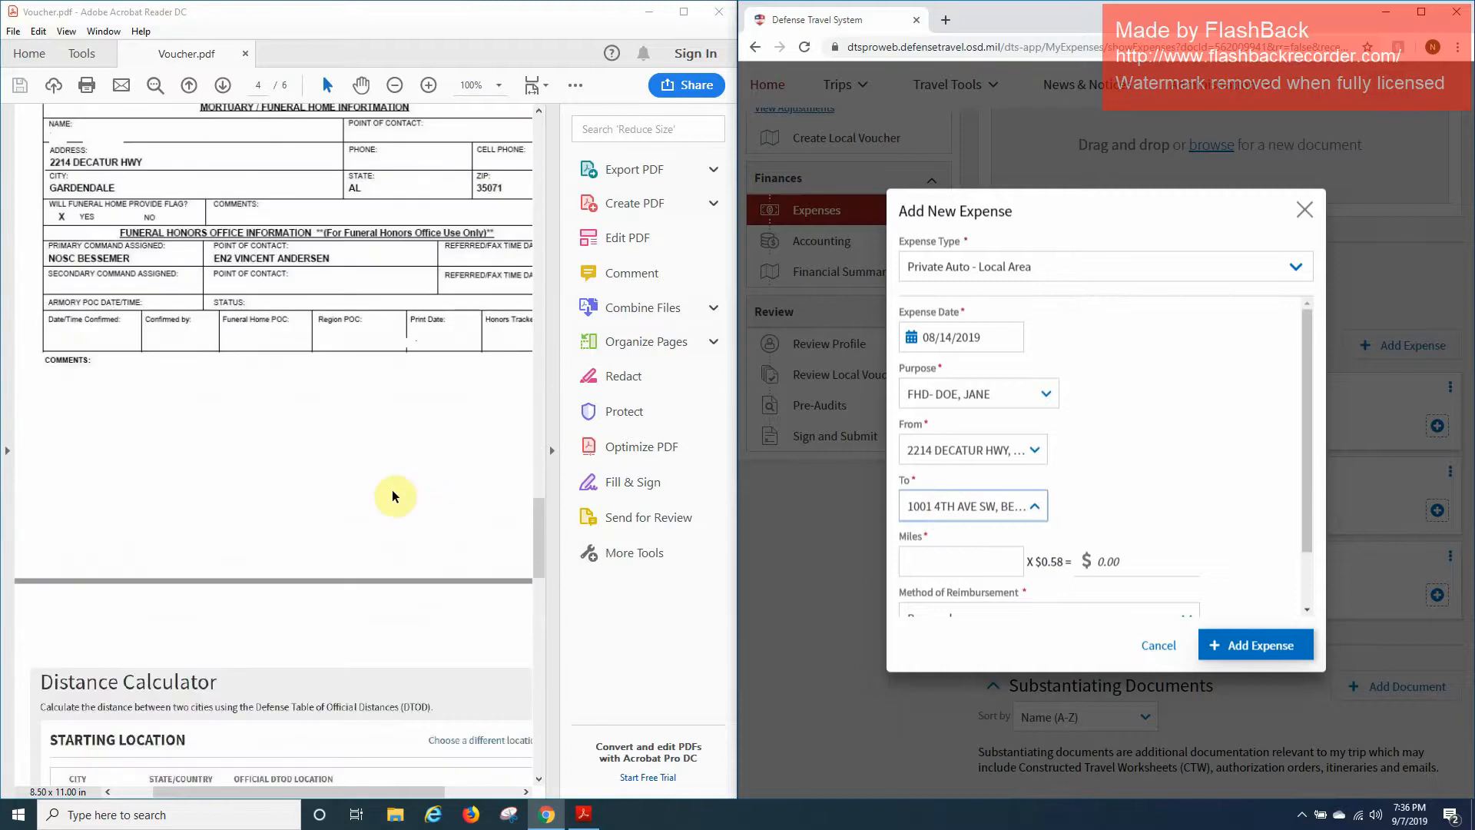
{"action": "scroll", "coordinate": [392, 490], "scroll_direction": "down", "scroll_amount": 5}
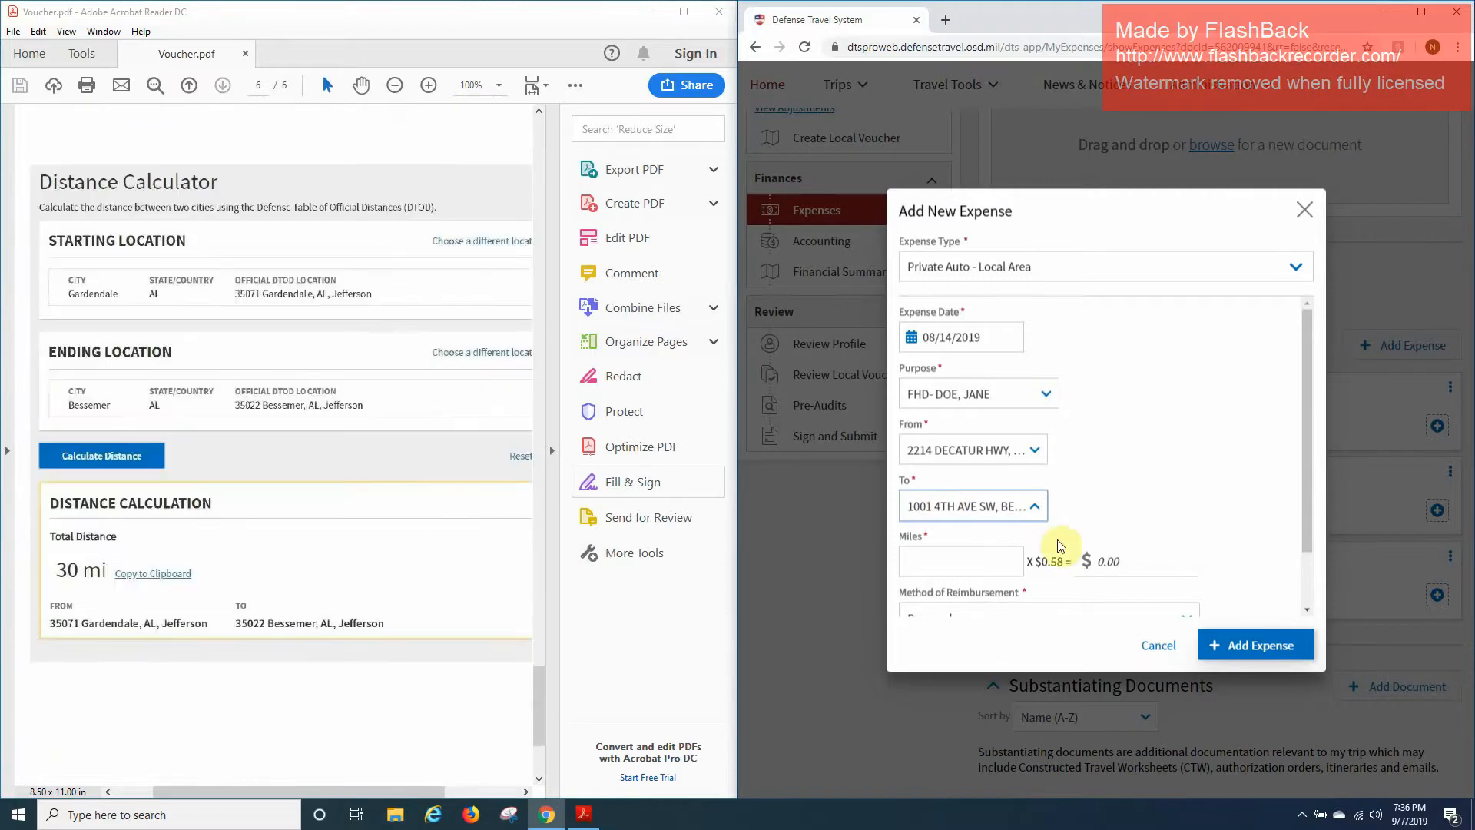
{"action": "left_click", "coordinate": [972, 554]}
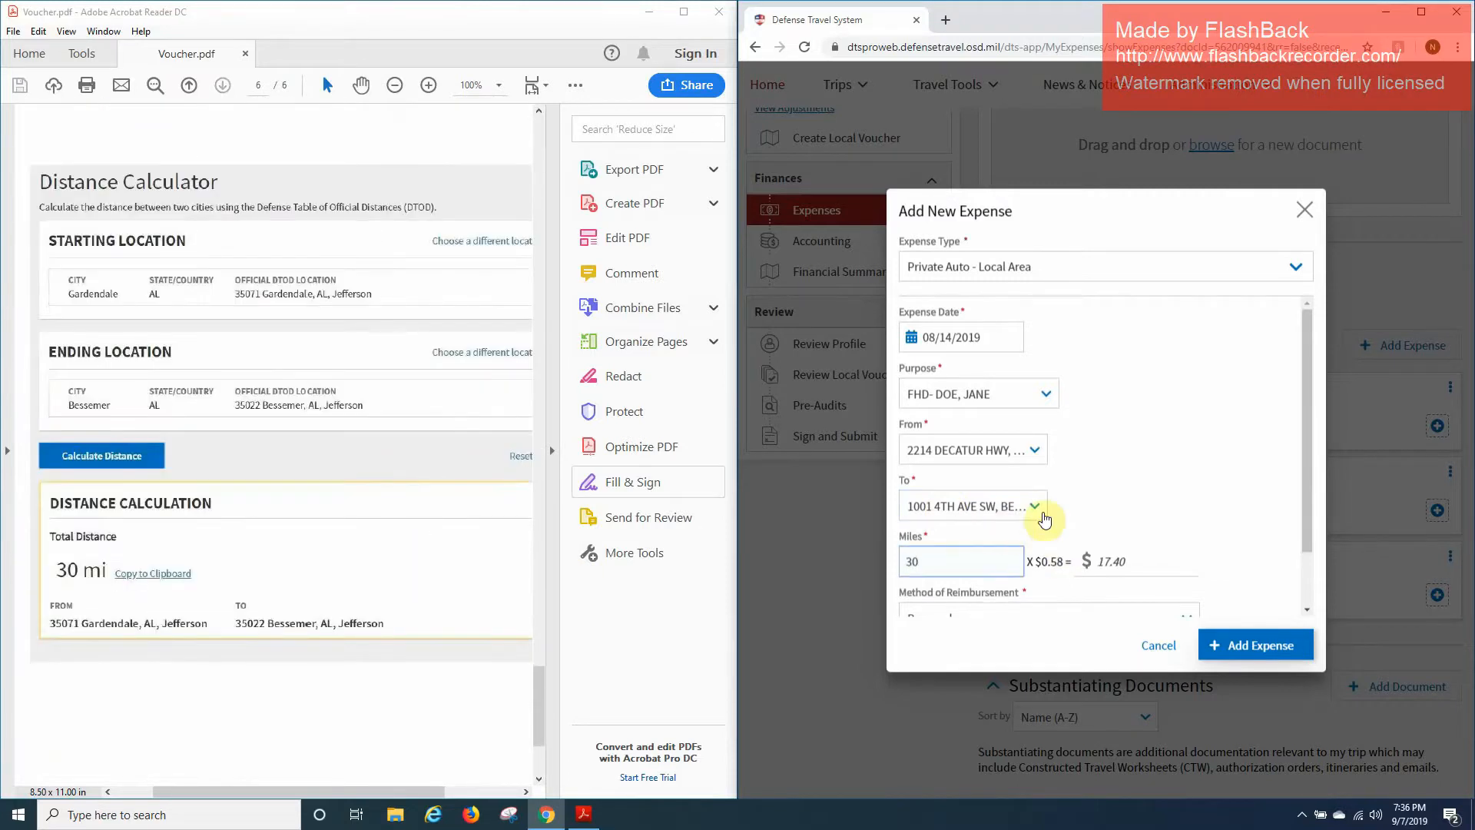
{"action": "scroll", "coordinate": [1051, 525], "scroll_direction": "down", "scroll_amount": 2}
{"action": "left_click", "coordinate": [1274, 644]}
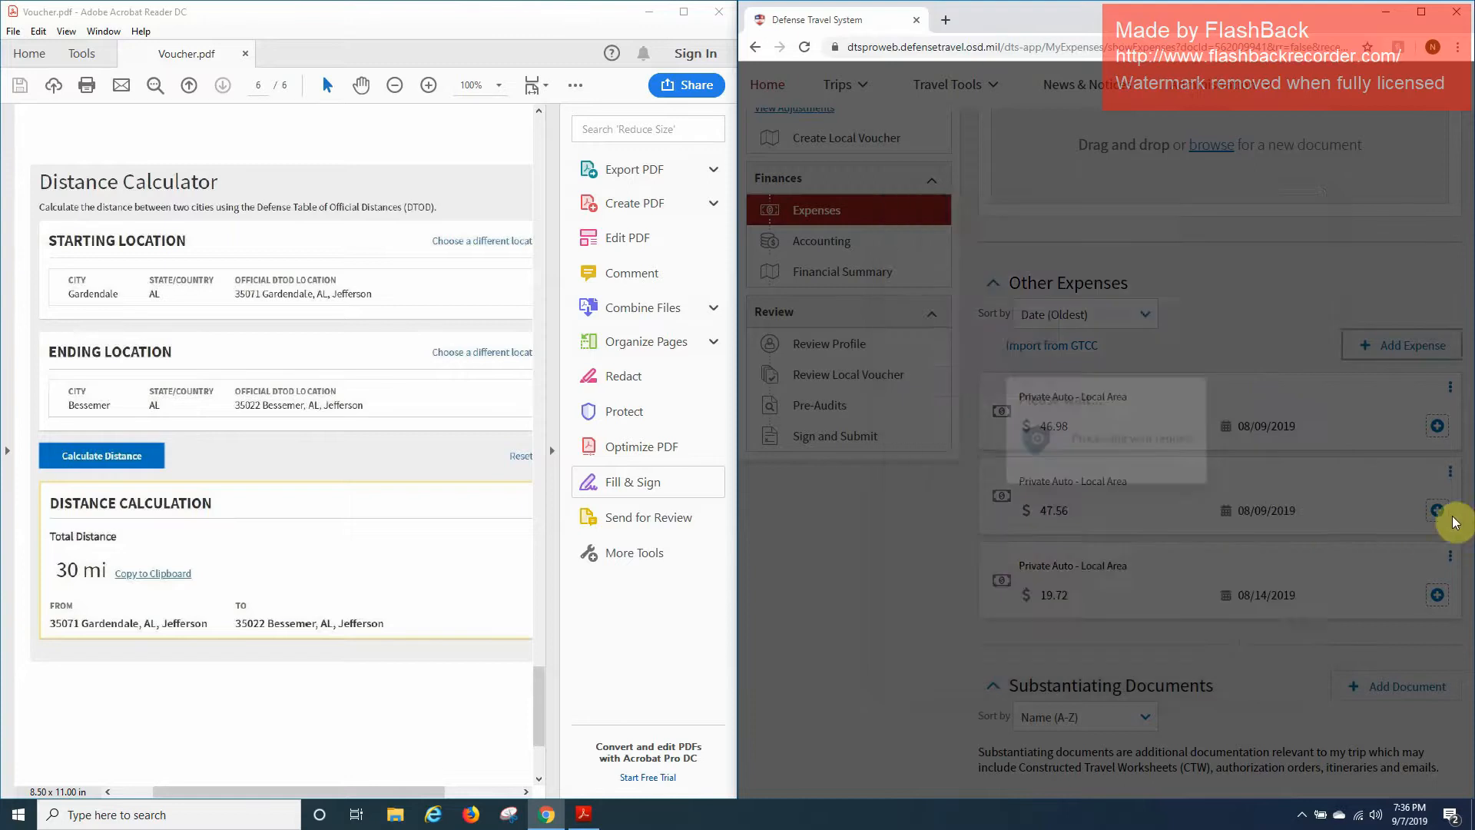
Close the Acrobat Reader window.
{"action": "scroll", "coordinate": [1109, 319], "scroll_direction": "down", "scroll_amount": 4}
{"action": "scroll", "coordinate": [1159, 263], "scroll_direction": "up", "scroll_amount": 2}
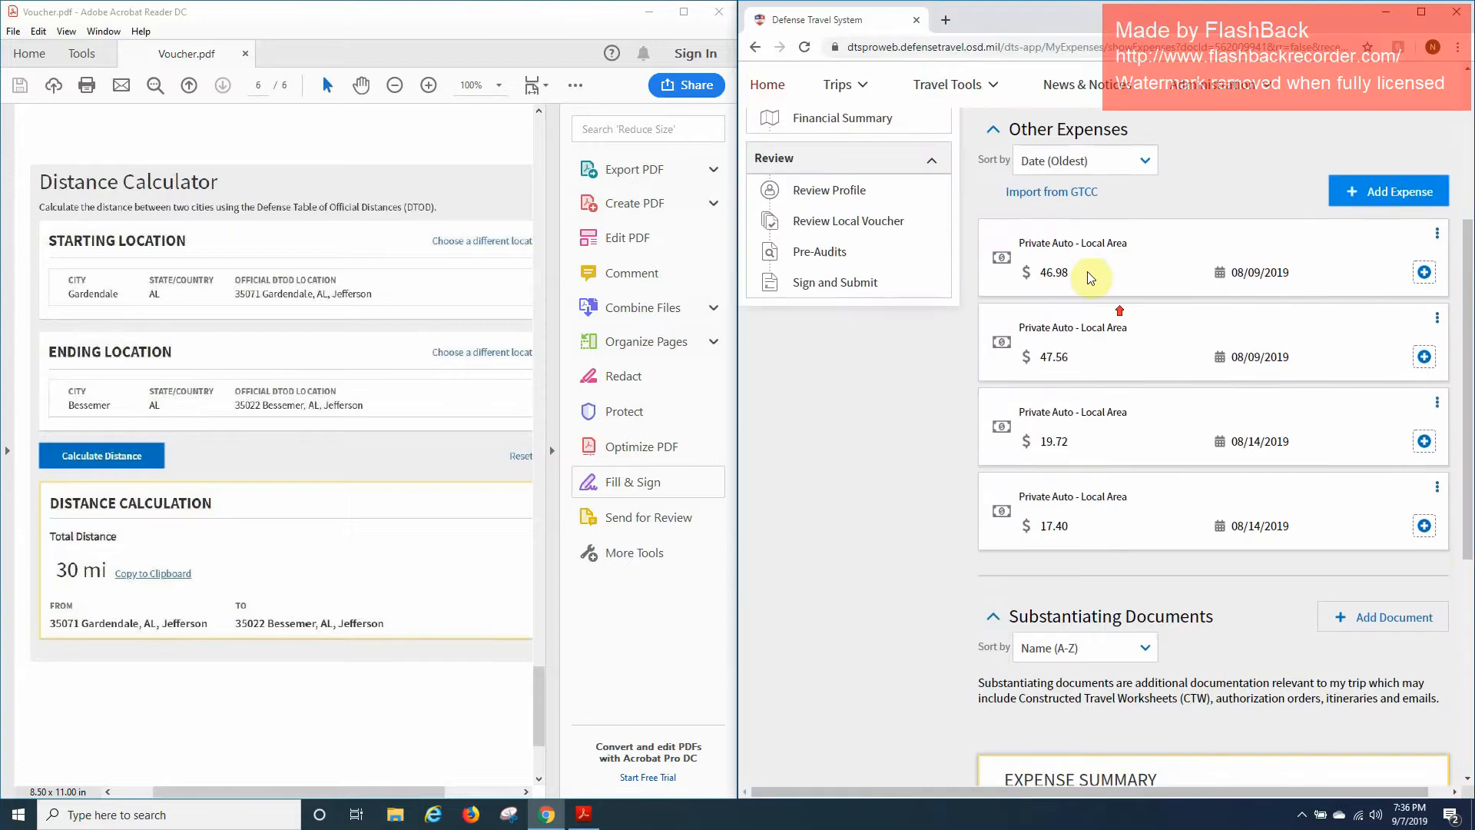
{"action": "scroll", "coordinate": [1210, 252], "scroll_direction": "down", "scroll_amount": 4}
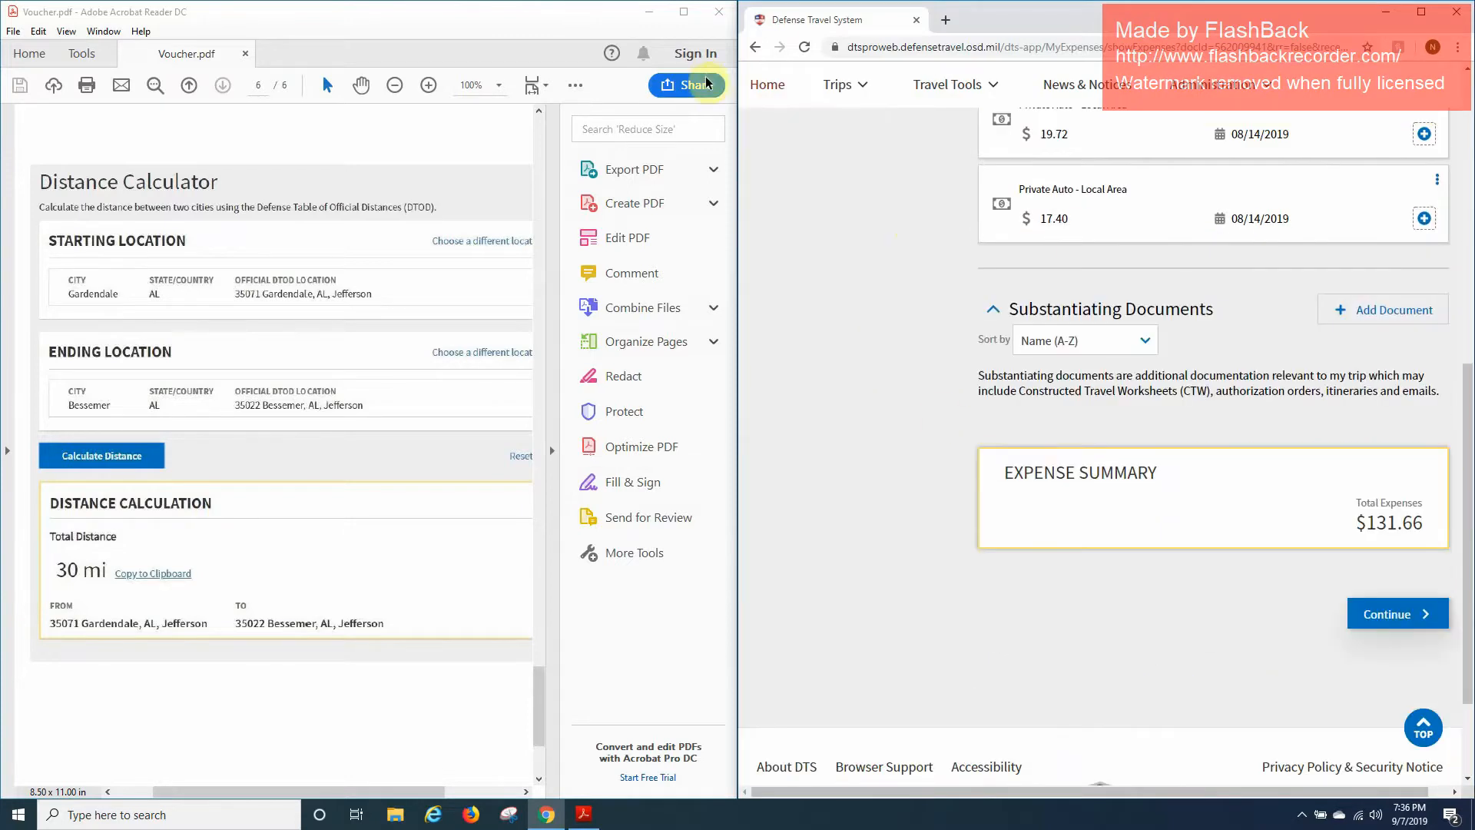
{"action": "left_click", "coordinate": [715, 17]}
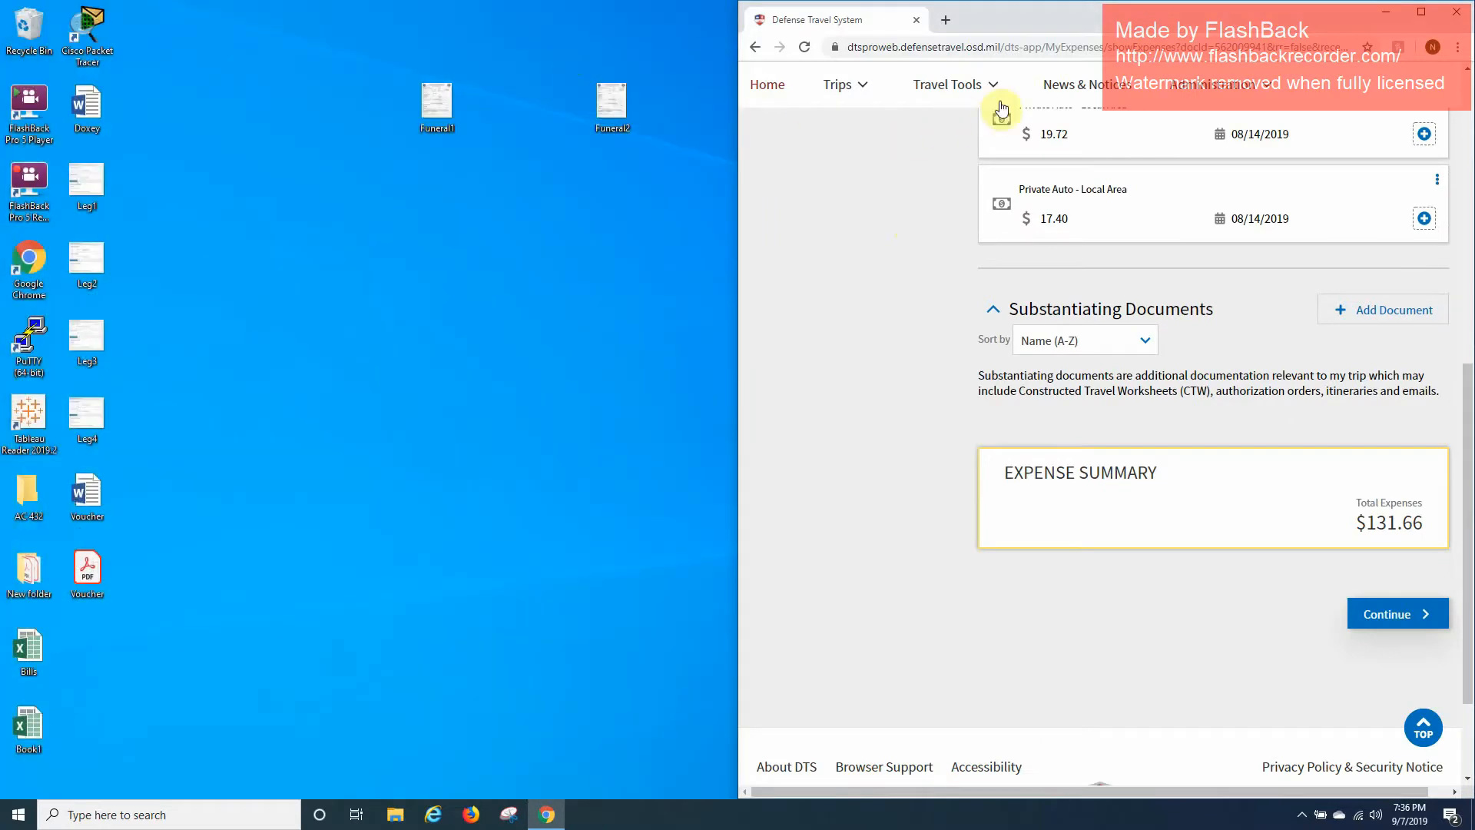
{"action": "scroll", "coordinate": [1142, 290], "scroll_direction": "up", "scroll_amount": 10}
Maximize the window and upload Voucher.pdf from the Desktop as a document.
{"action": "left_click", "coordinate": [1422, 12]}
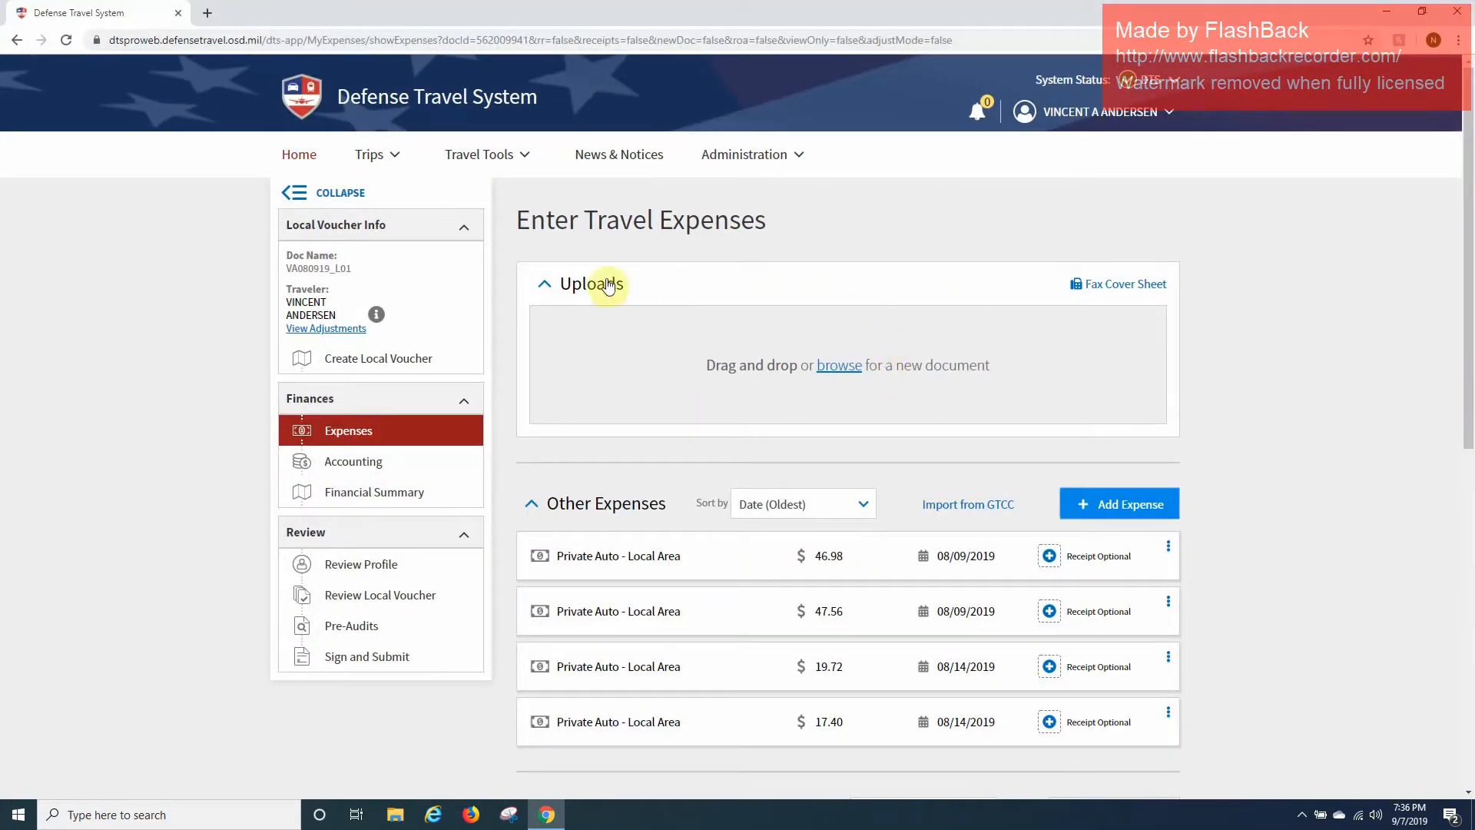
{"action": "left_click", "coordinate": [833, 369]}
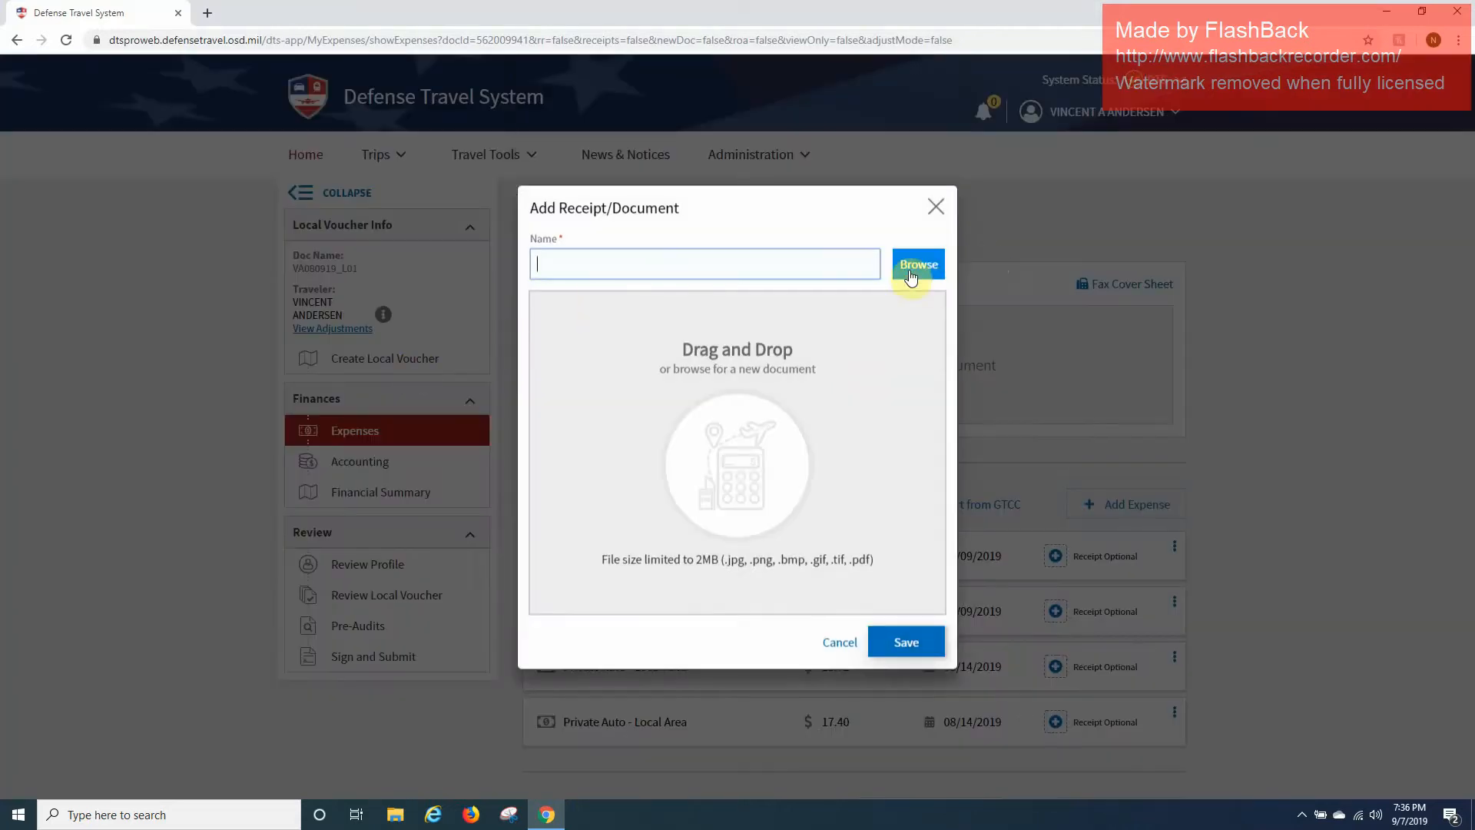
{"action": "left_click", "coordinate": [912, 269]}
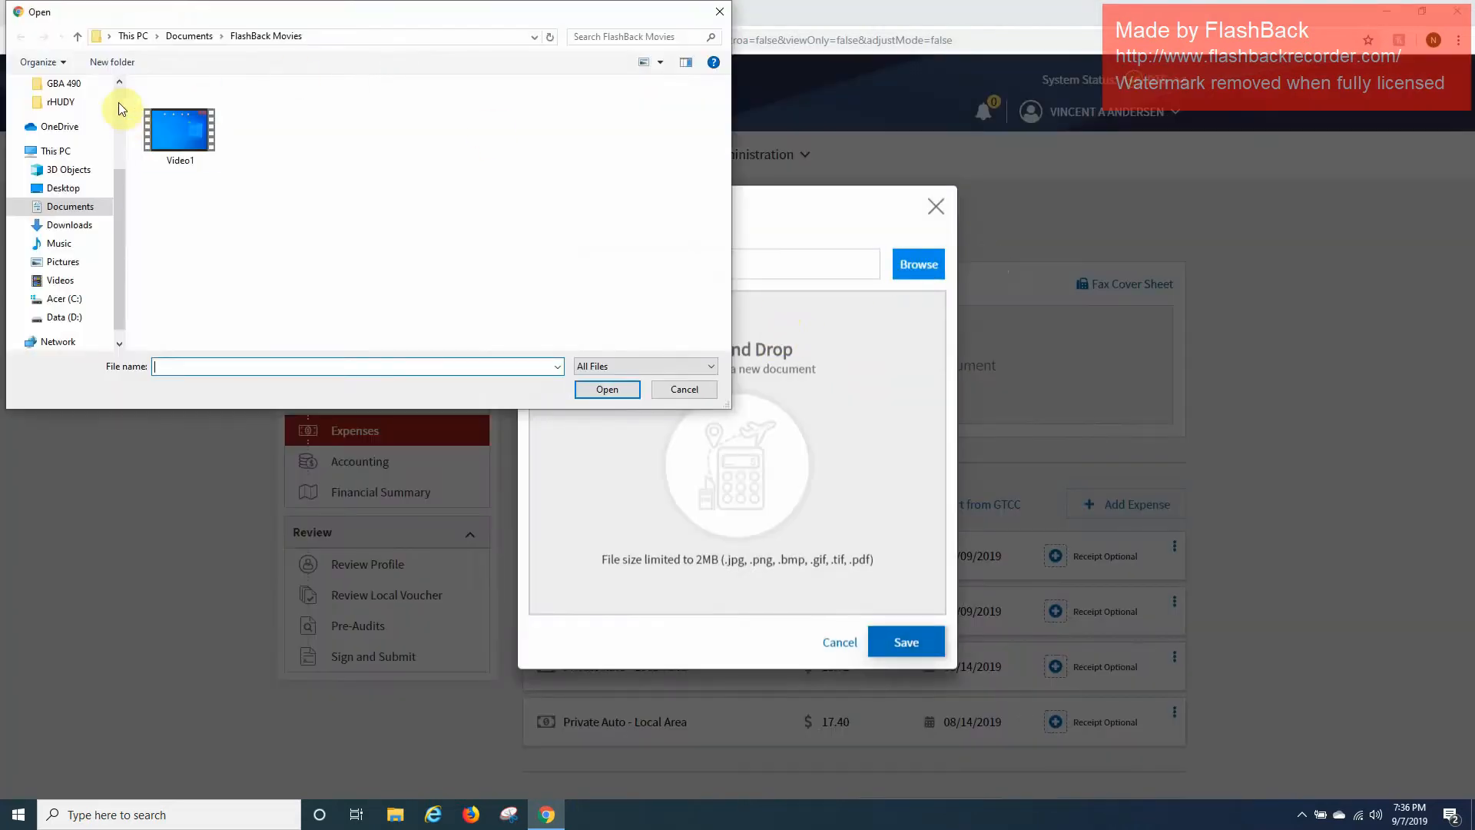
{"action": "scroll", "coordinate": [118, 103], "scroll_direction": "up", "scroll_amount": 3}
{"action": "left_click", "coordinate": [63, 113]}
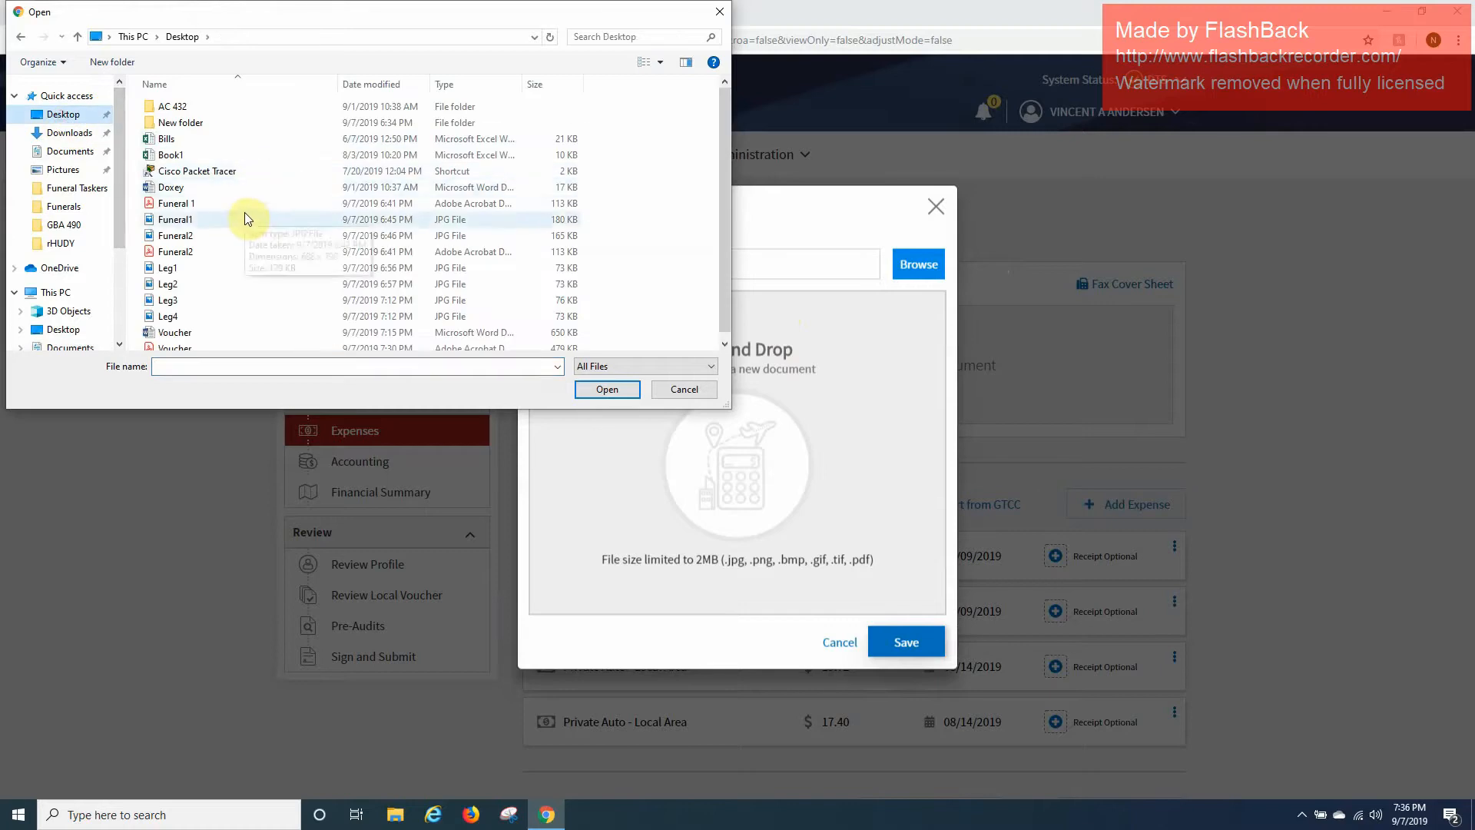
{"action": "scroll", "coordinate": [323, 300], "scroll_direction": "down", "scroll_amount": 1}
{"action": "left_click", "coordinate": [233, 341]}
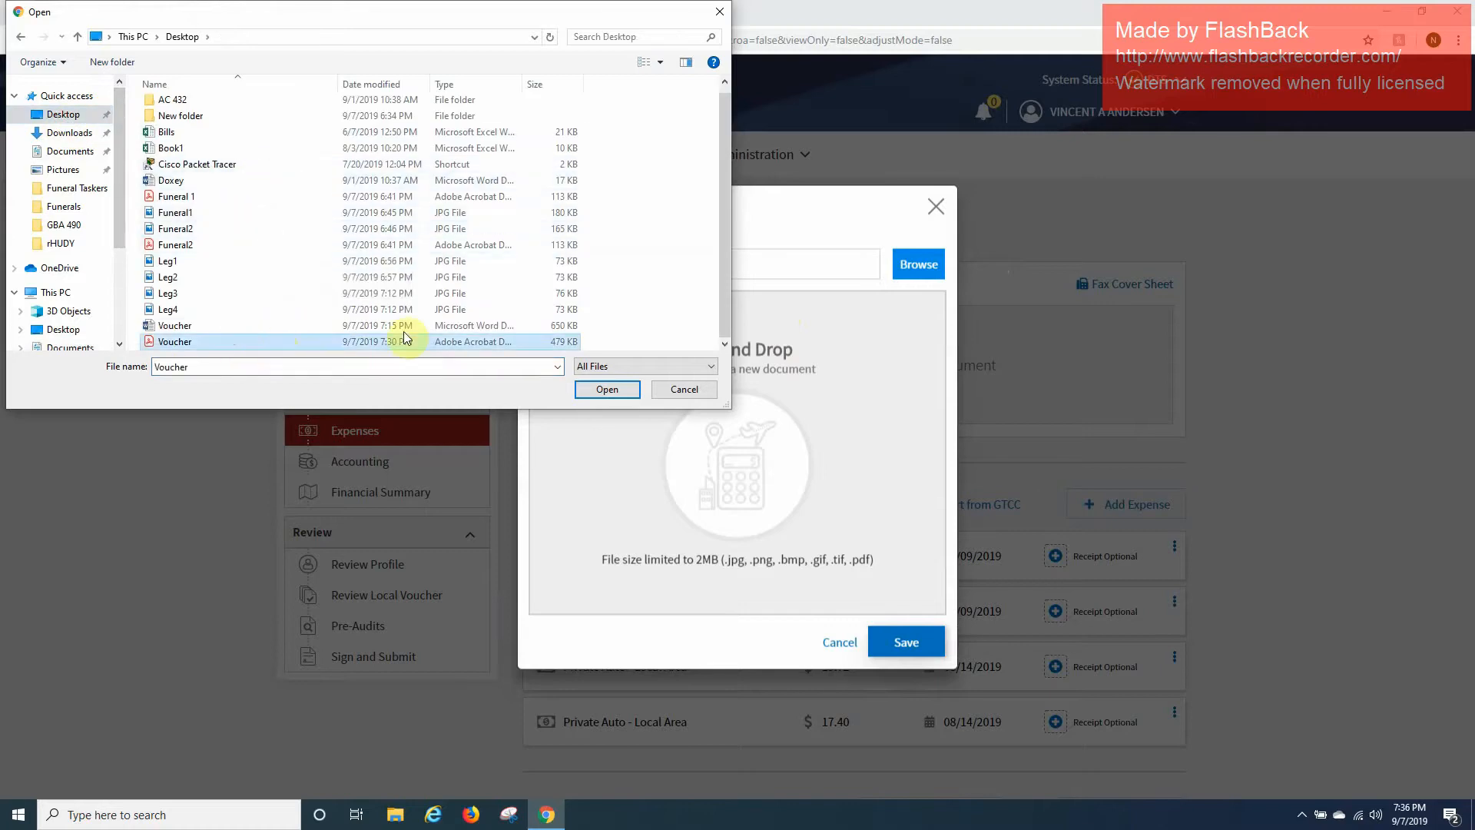
{"action": "left_click", "coordinate": [604, 390]}
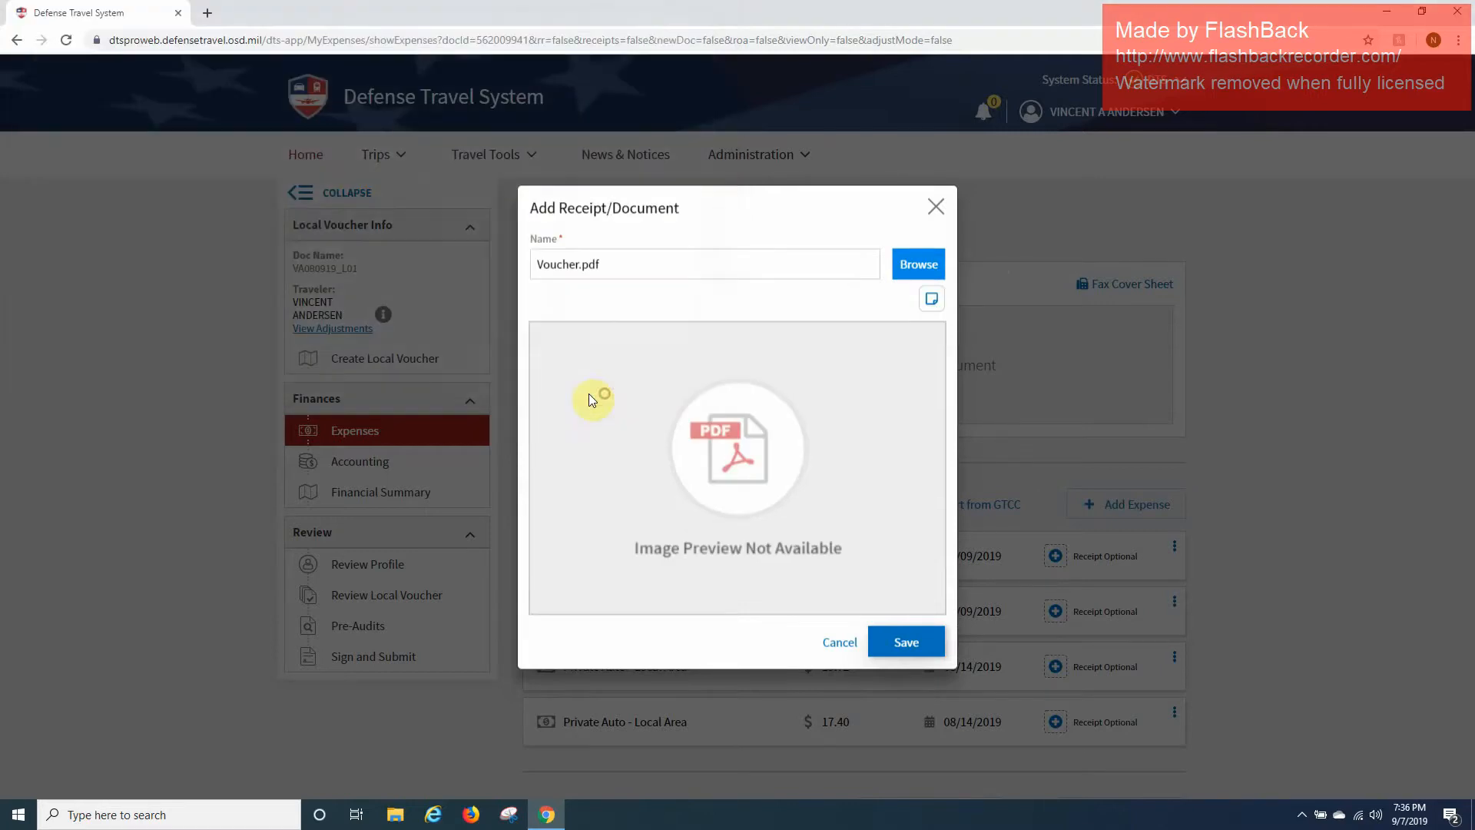
{"action": "left_click", "coordinate": [917, 644]}
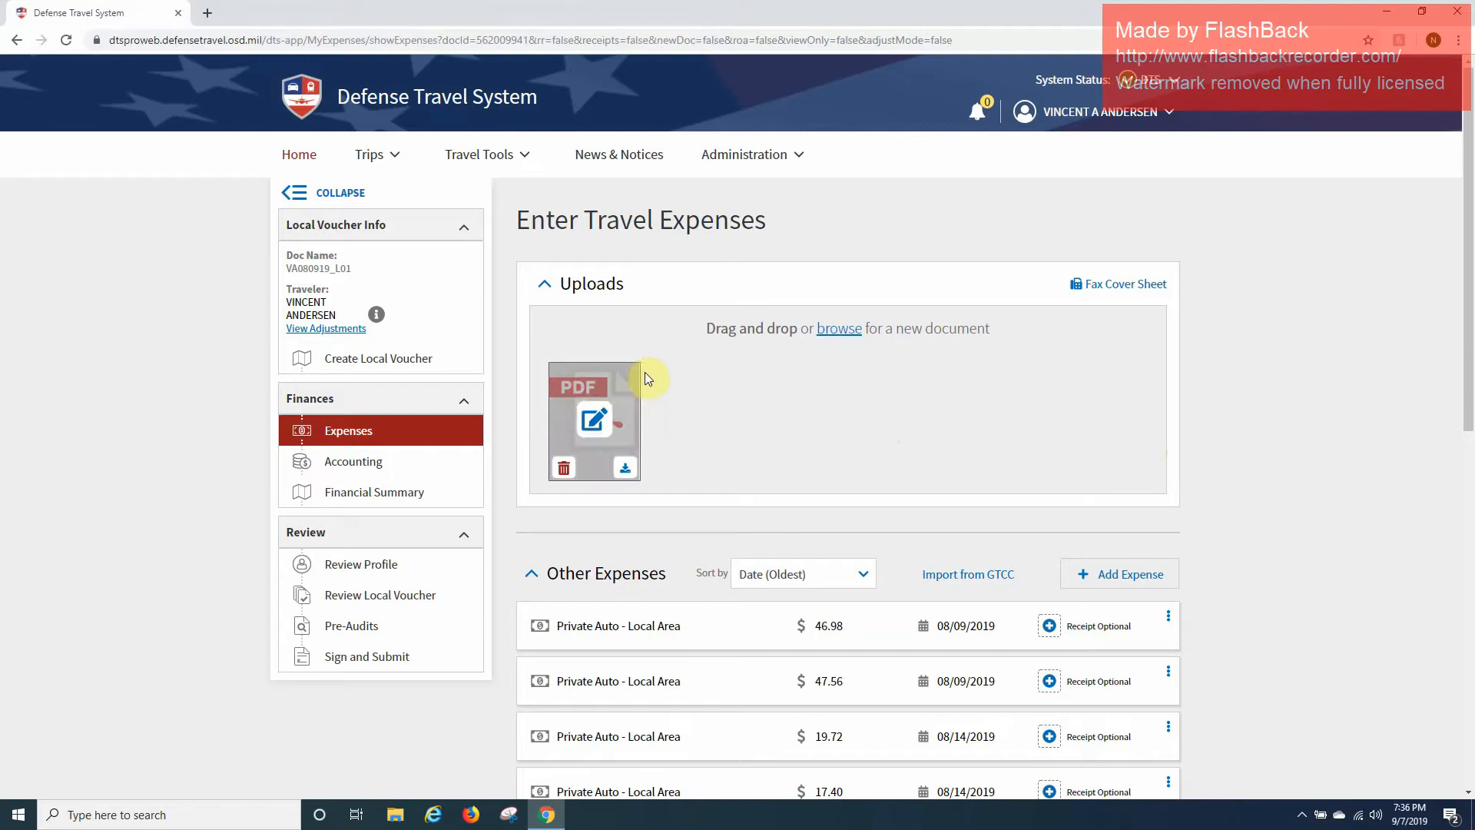
Attach the uploaded Voucher.pdf as a substantiating document and continue to accounting review.
{"action": "scroll", "coordinate": [877, 382], "scroll_direction": "down", "scroll_amount": 9}
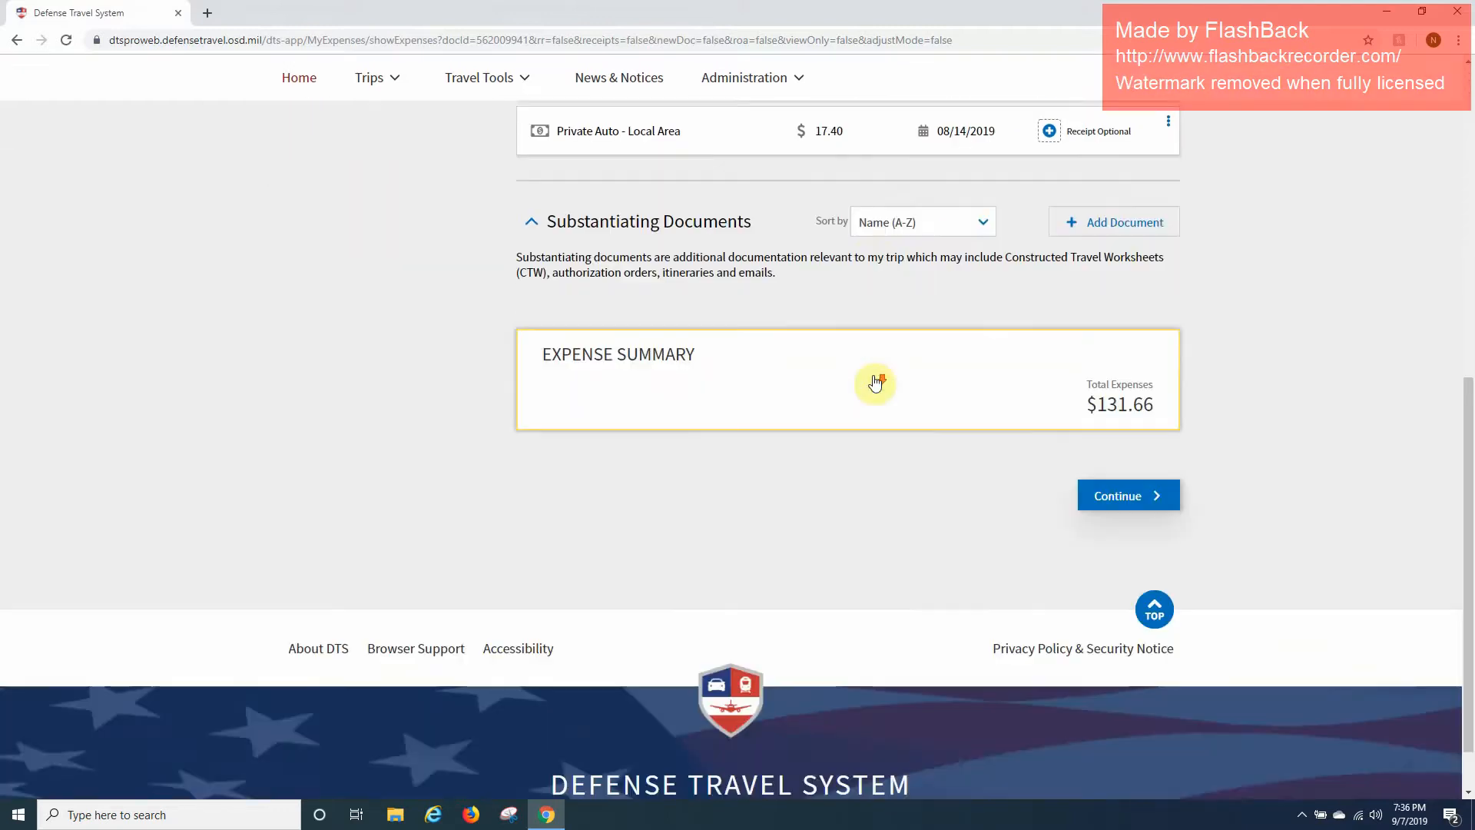
{"action": "scroll", "coordinate": [636, 240], "scroll_direction": "up", "scroll_amount": 1}
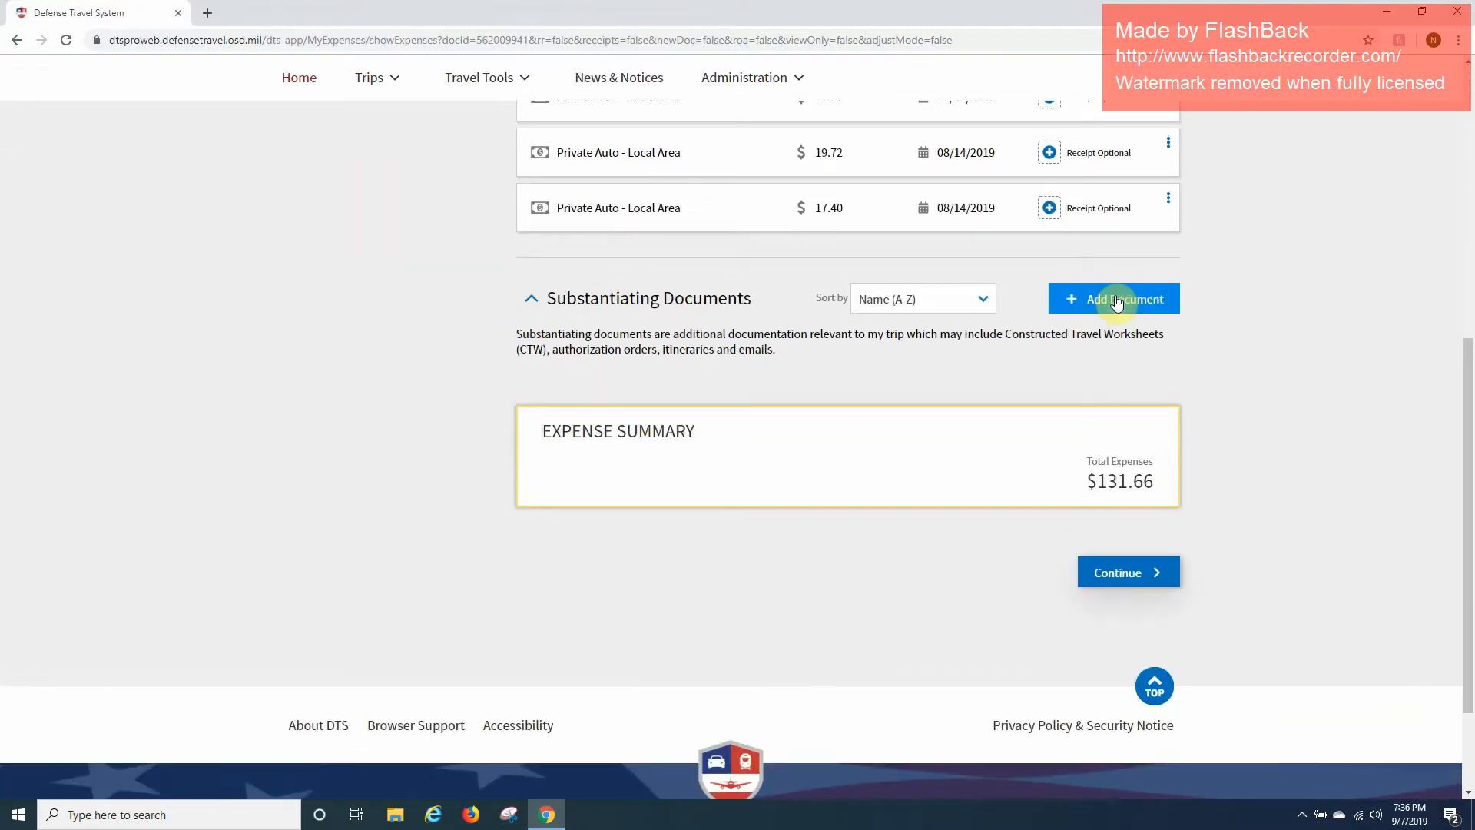
{"action": "left_click", "coordinate": [1116, 301]}
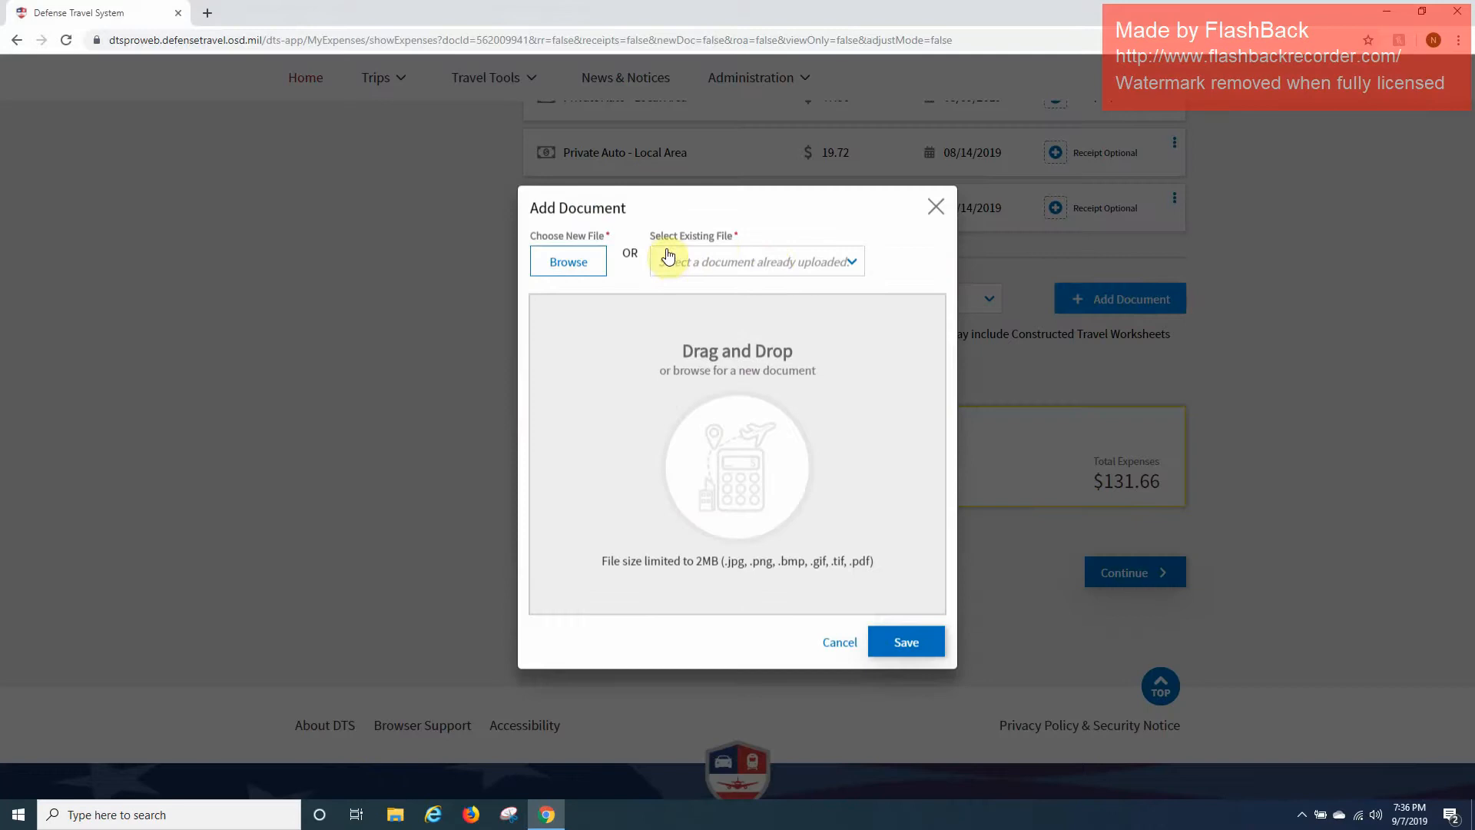
{"action": "left_click", "coordinate": [718, 265]}
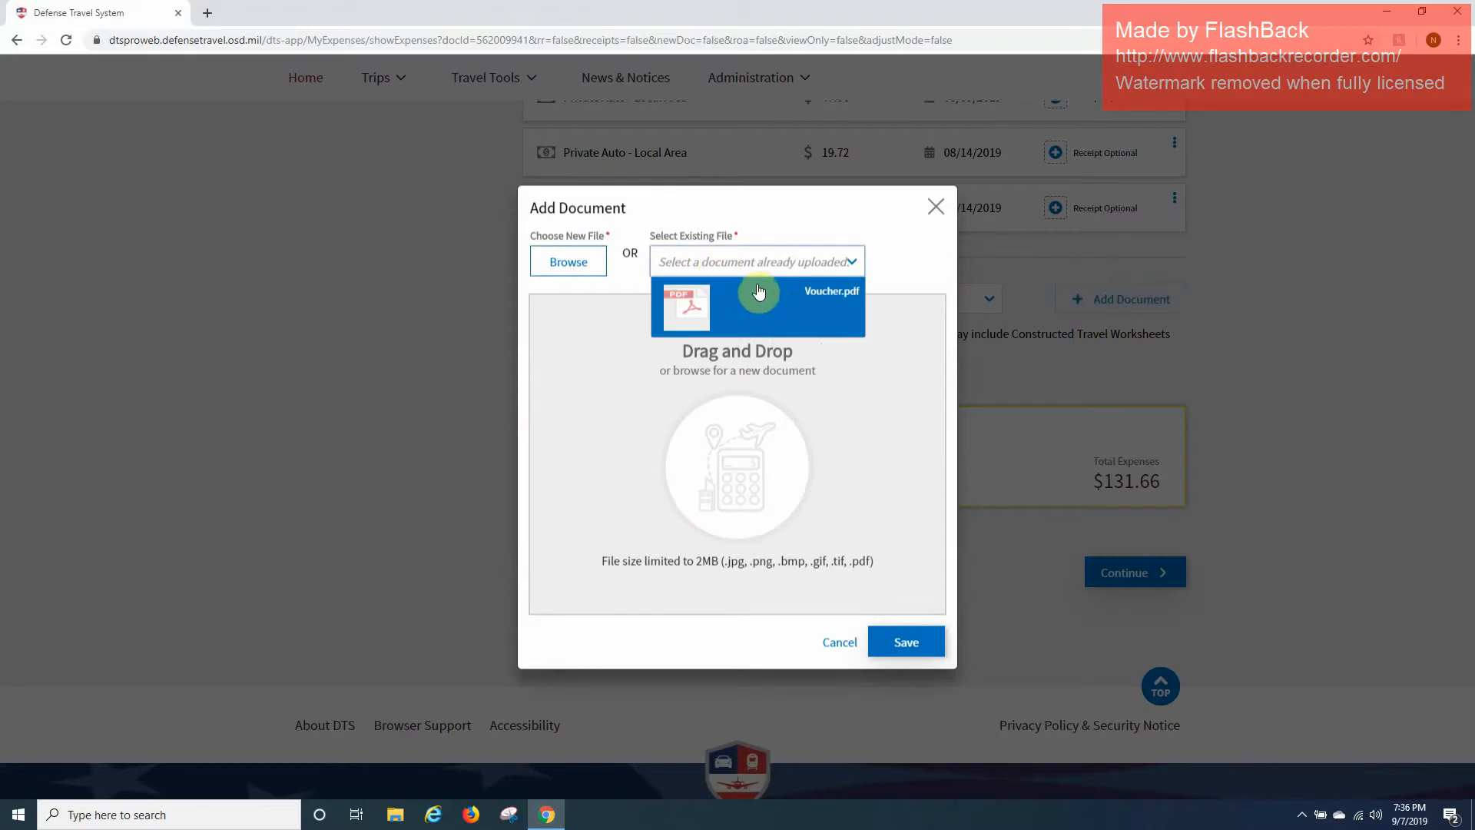
{"action": "left_click", "coordinate": [800, 315]}
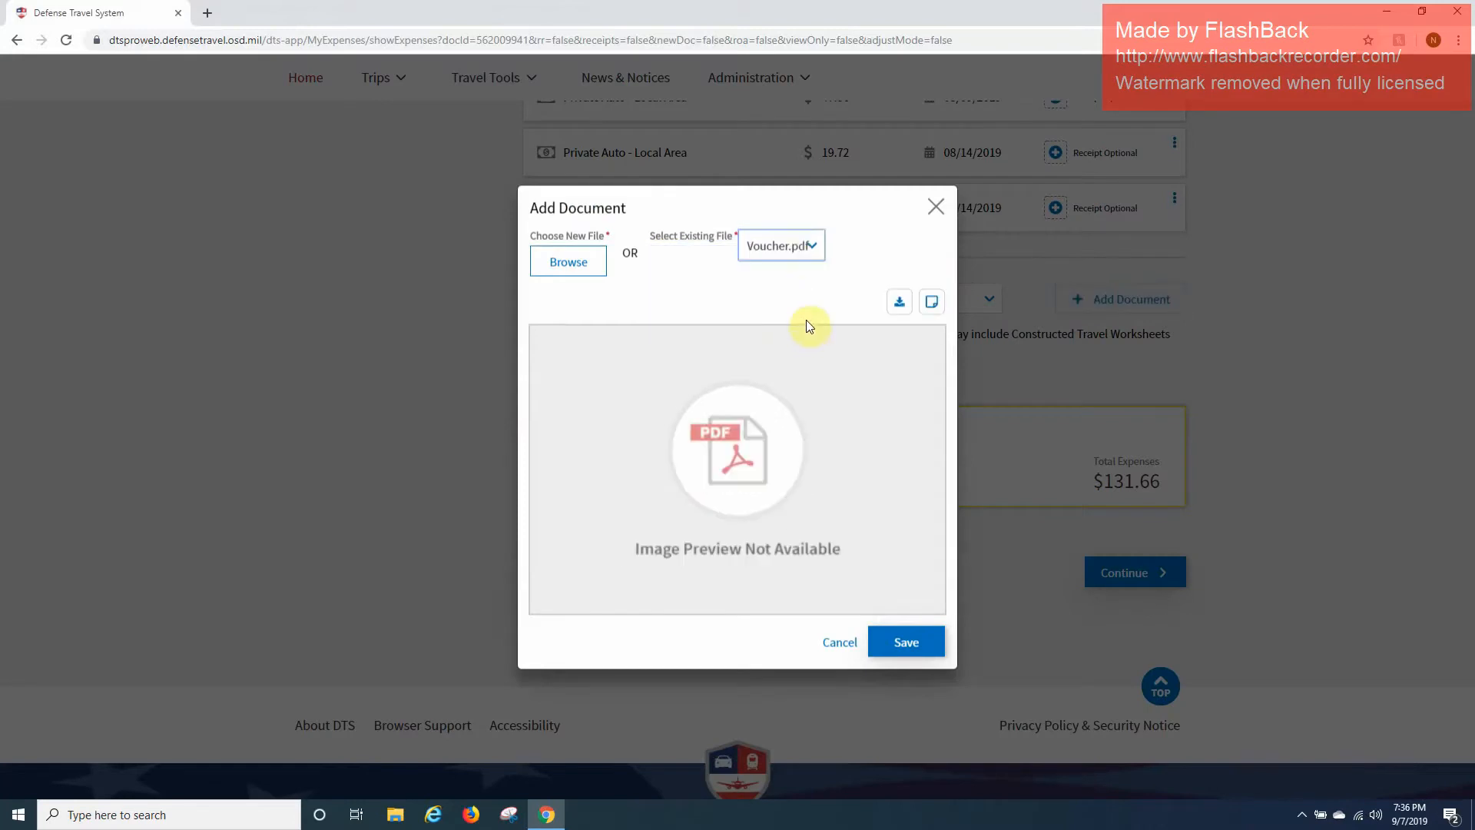
{"action": "left_click", "coordinate": [906, 642]}
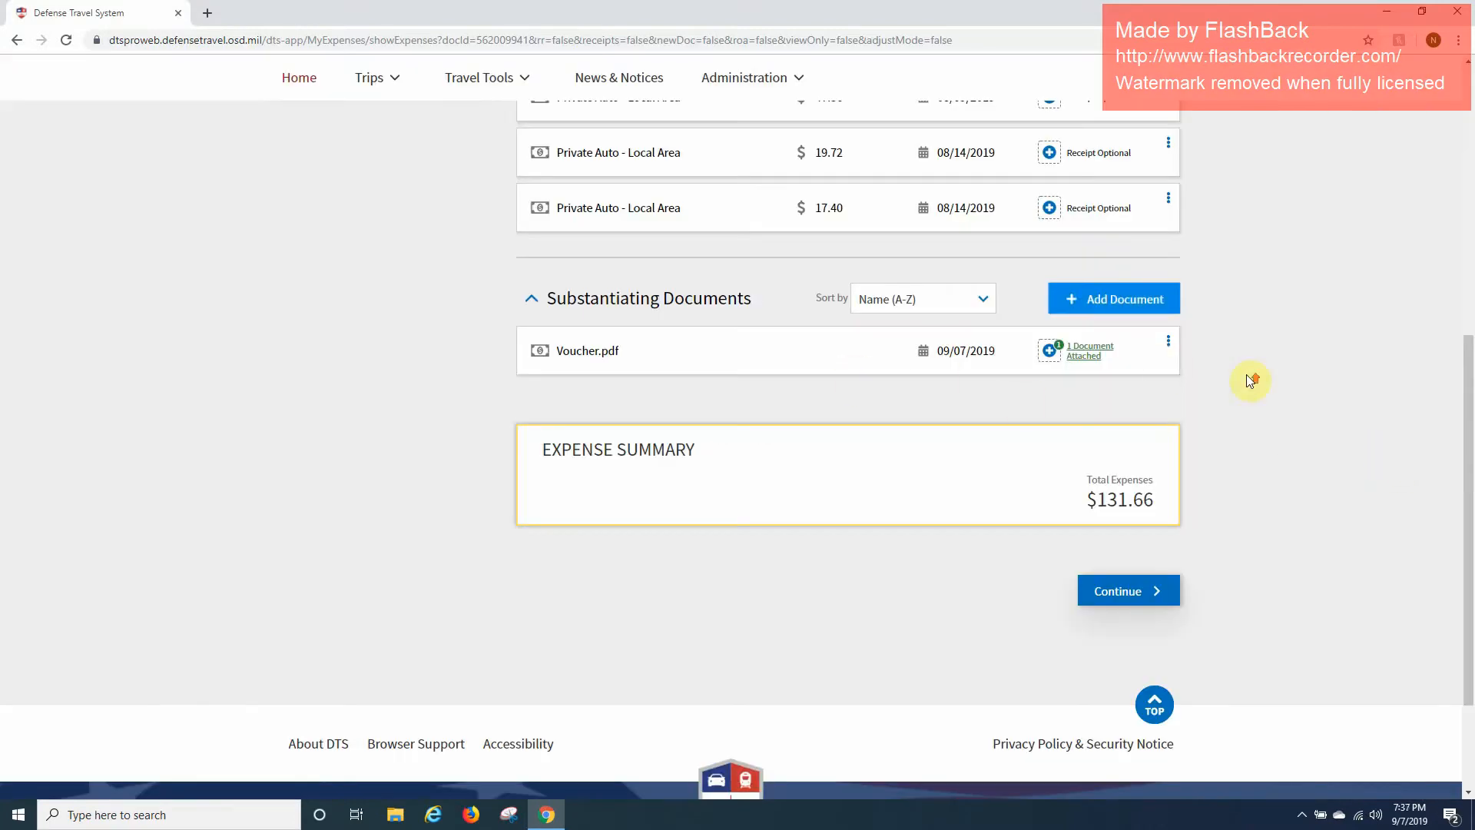
{"action": "scroll", "coordinate": [814, 434], "scroll_direction": "down", "scroll_amount": 5}
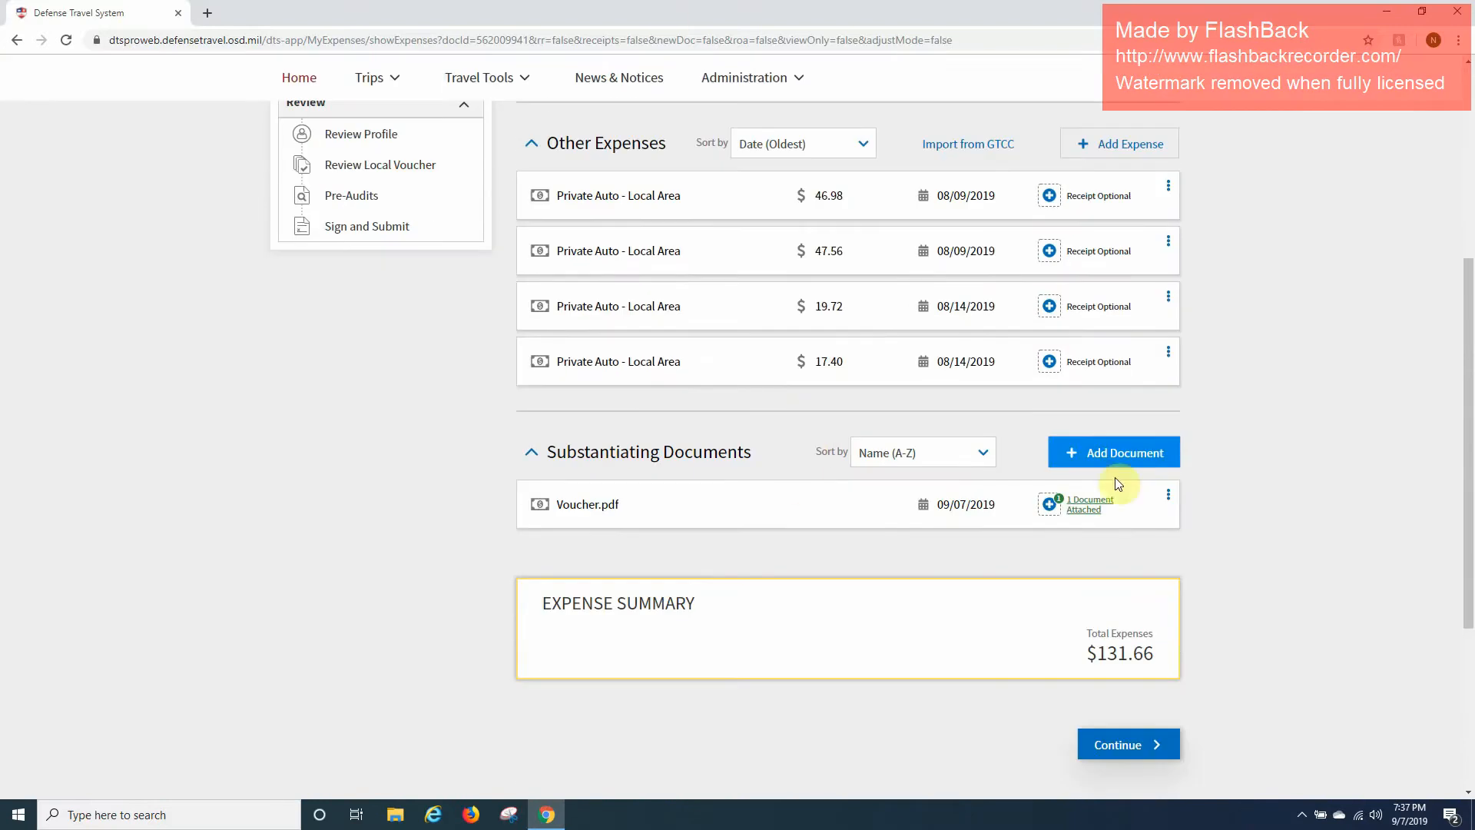
{"action": "left_click", "coordinate": [1150, 747]}
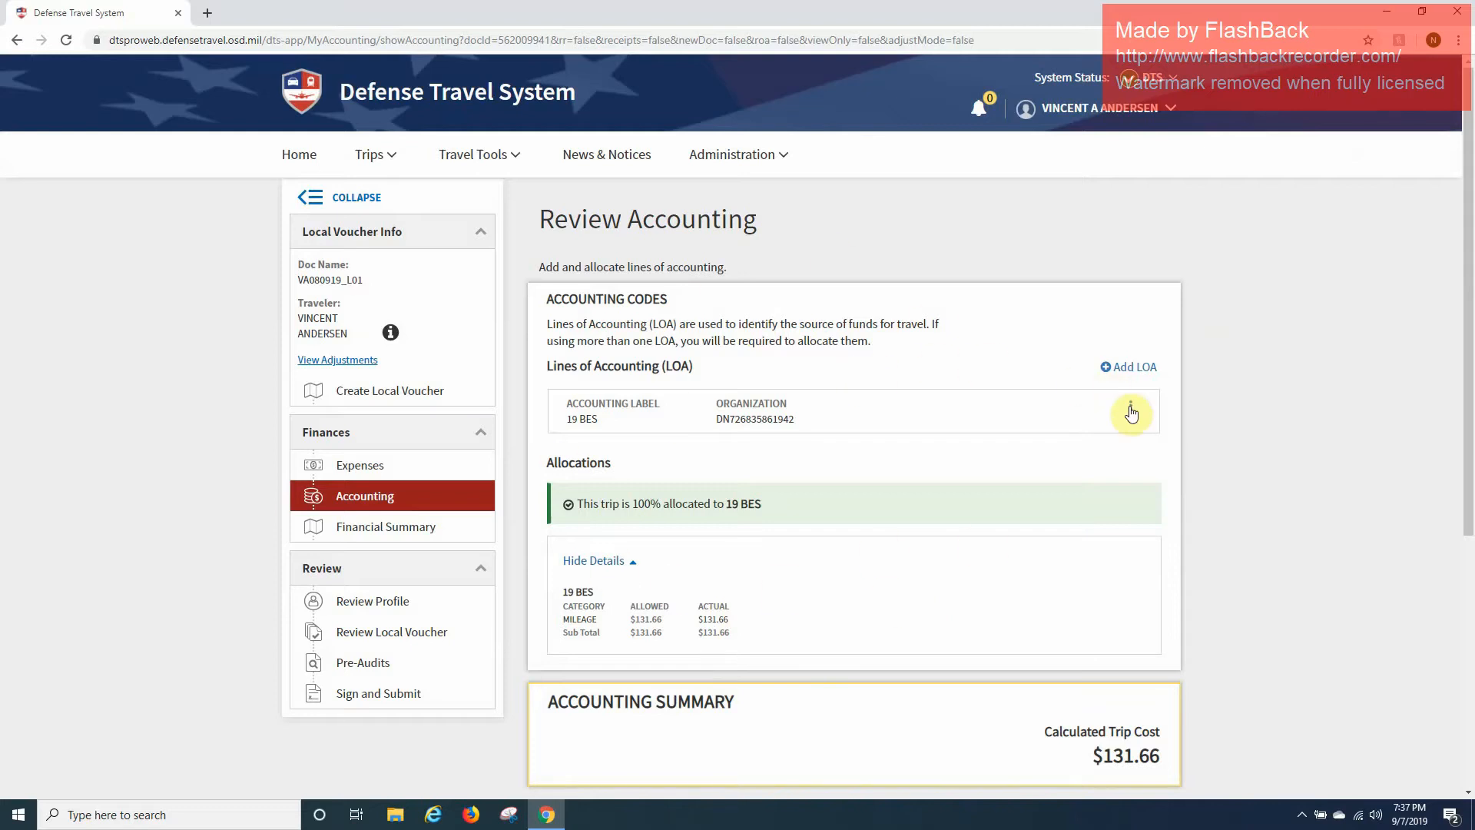
Remove the 19 BES line of accounting from the voucher.
{"action": "left_click", "coordinate": [1130, 412]}
{"action": "left_click", "coordinate": [1112, 446]}
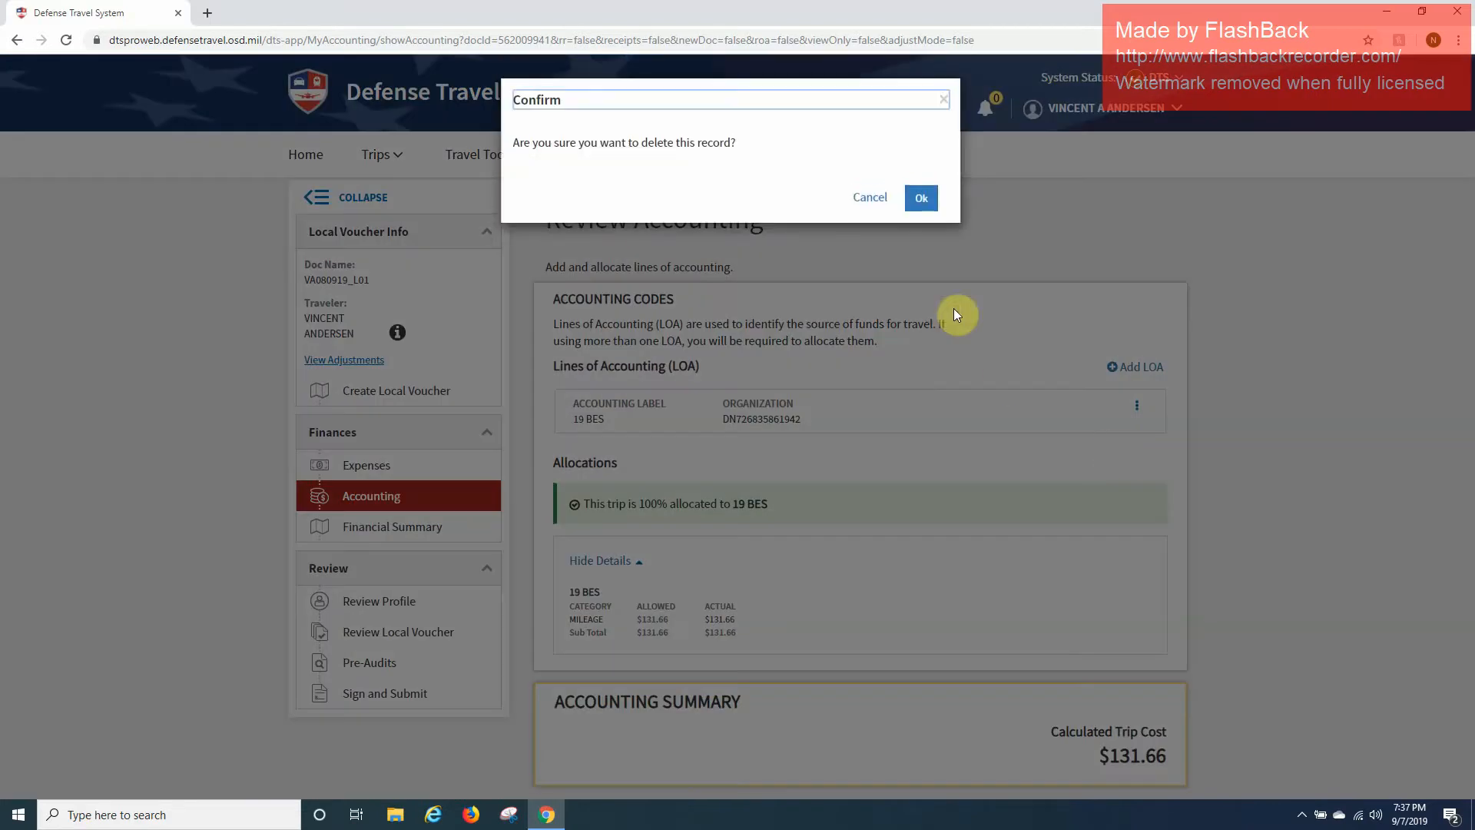
{"action": "left_click", "coordinate": [922, 199]}
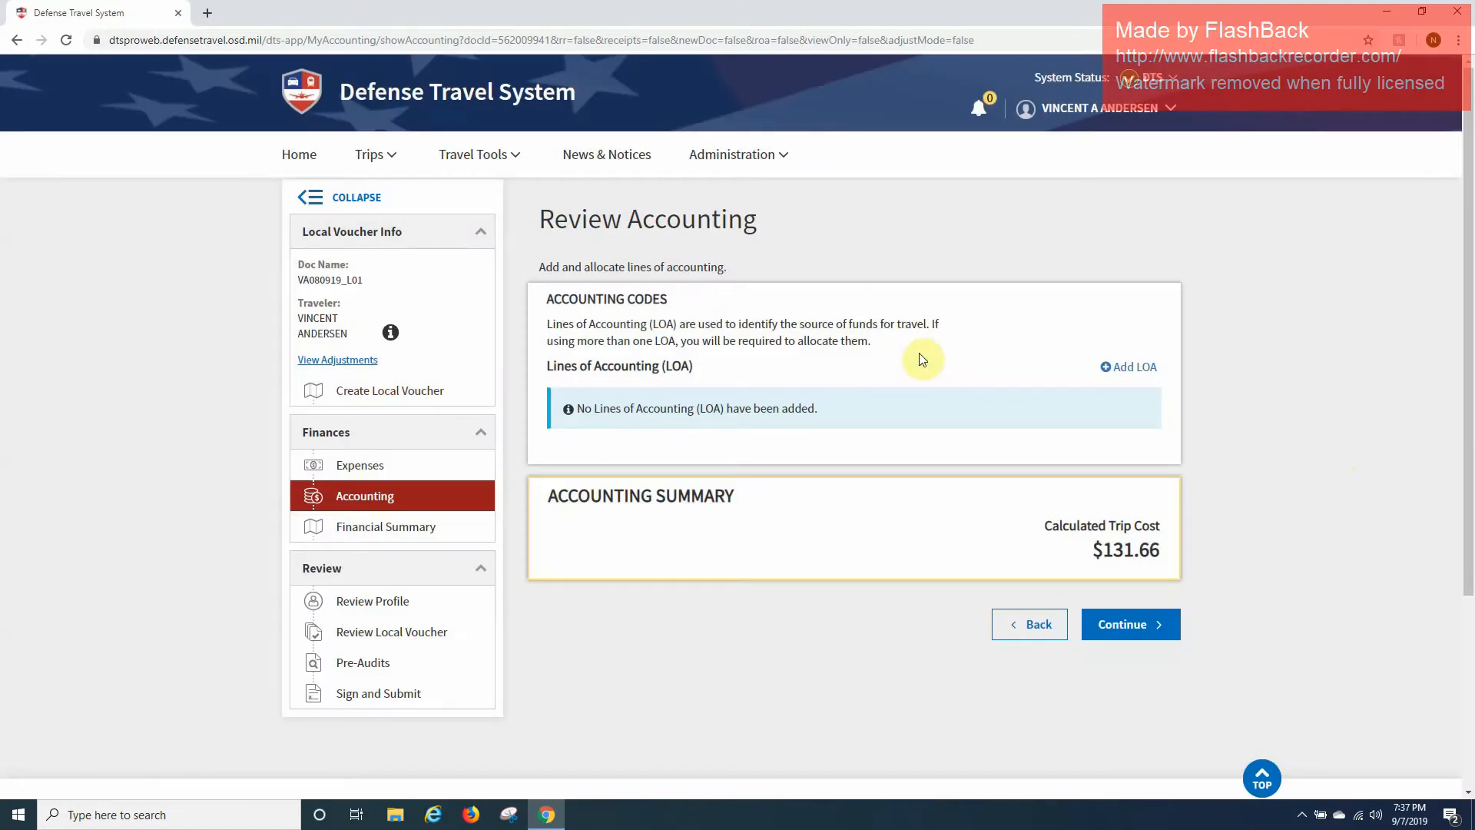
Continue past the financial summary to the Review Profile page.
{"action": "left_click", "coordinate": [1137, 623]}
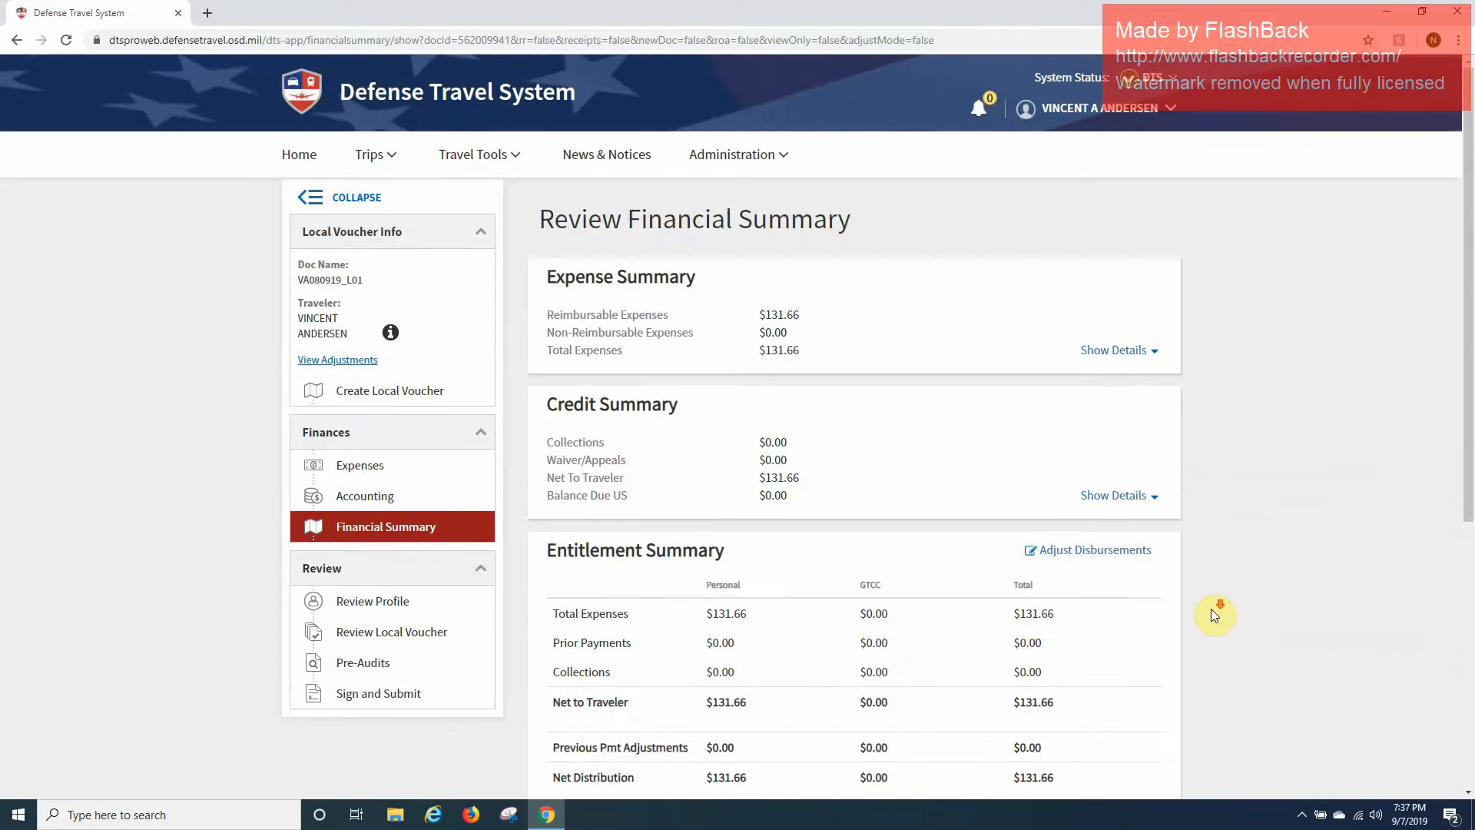
{"action": "scroll", "coordinate": [1212, 613], "scroll_direction": "down", "scroll_amount": 6}
{"action": "left_click", "coordinate": [1149, 435]}
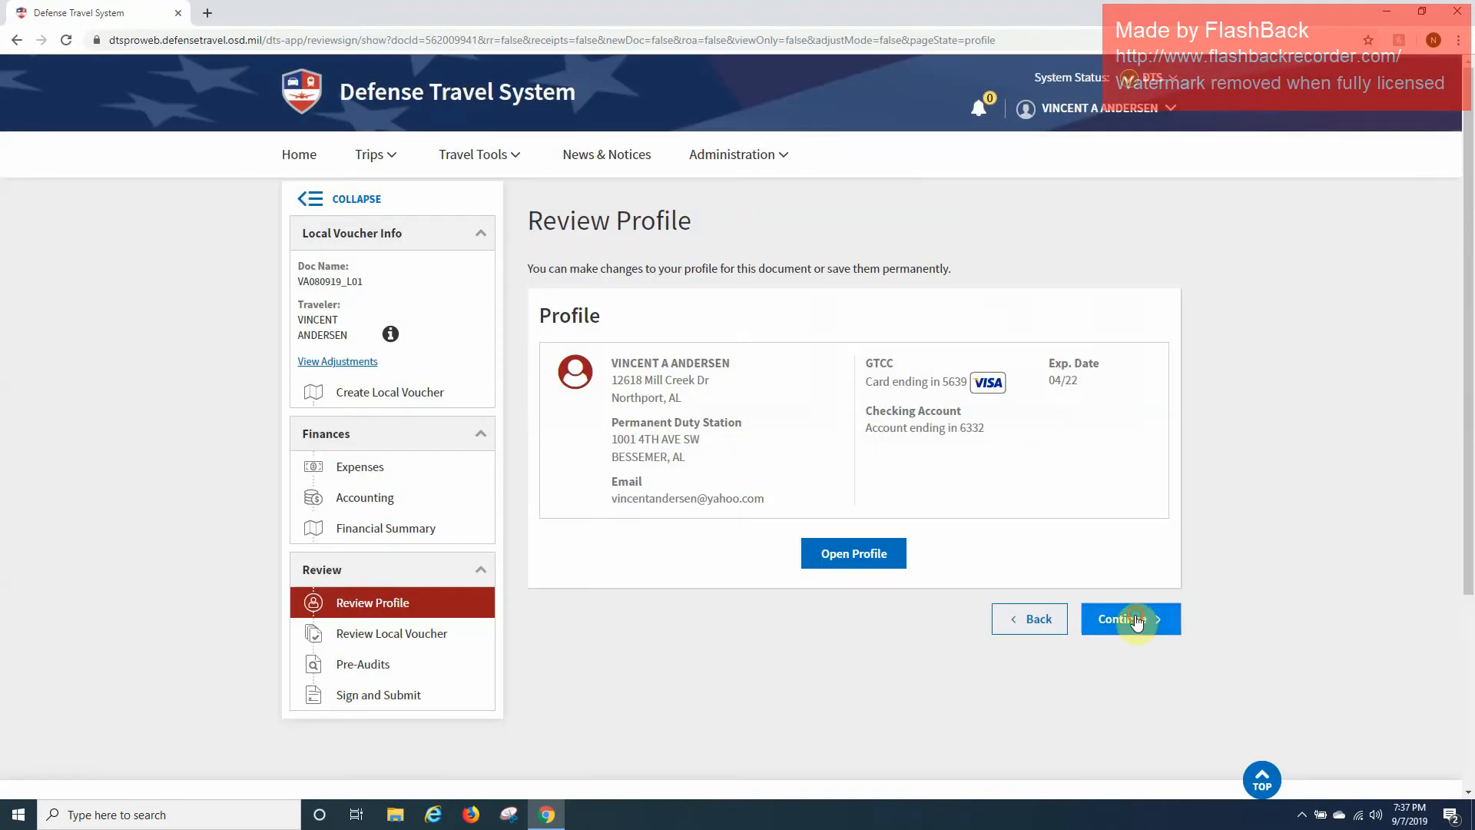
Continue to the Review Local Voucher page and scan the expense list.
{"action": "left_click", "coordinate": [1135, 614]}
{"action": "scroll", "coordinate": [1136, 614], "scroll_direction": "down", "scroll_amount": 4}
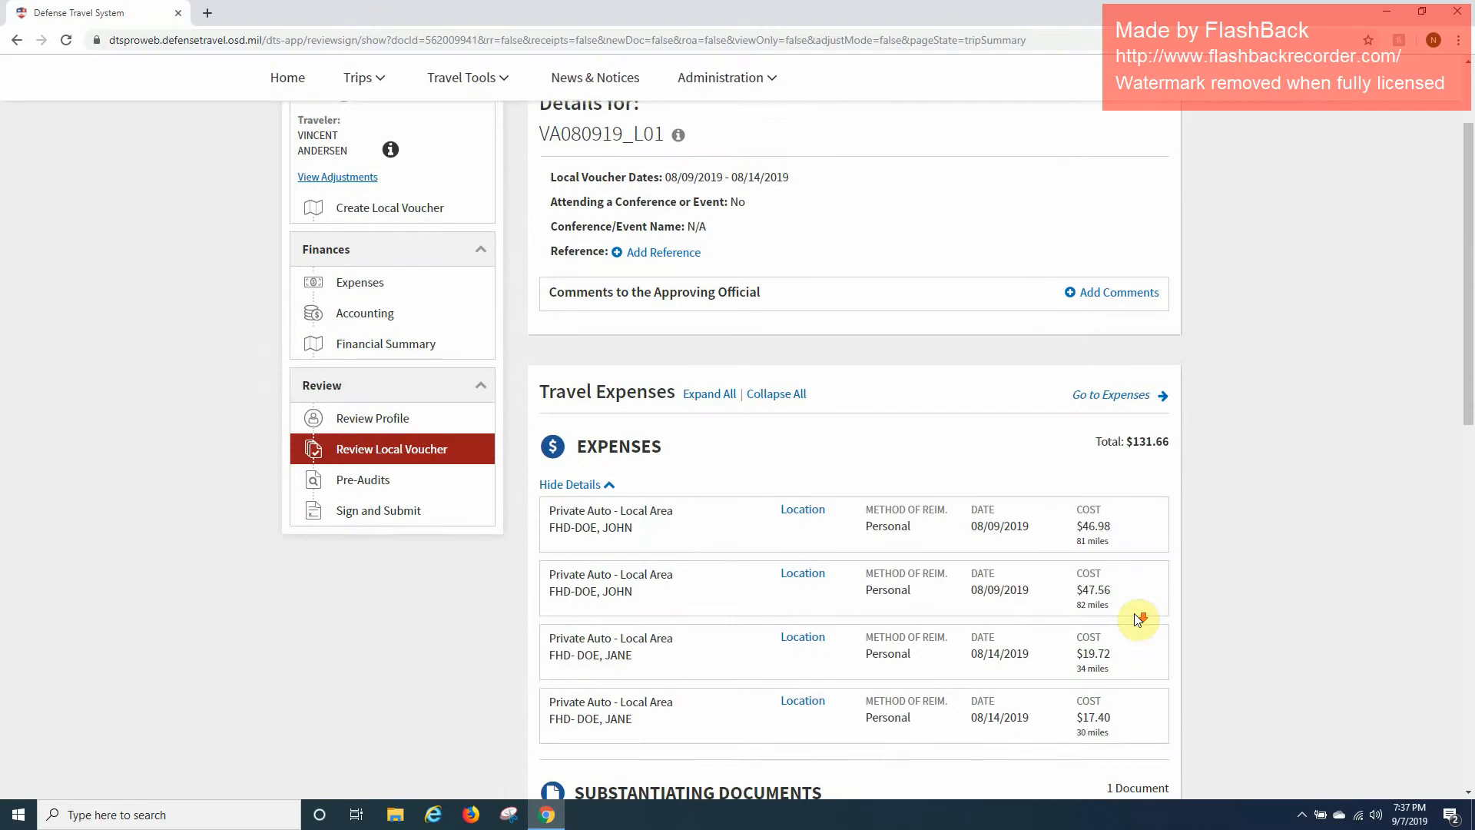
{"action": "scroll", "coordinate": [1137, 620], "scroll_direction": "up", "scroll_amount": 3}
{"action": "scroll", "coordinate": [1134, 616], "scroll_direction": "down", "scroll_amount": 1}
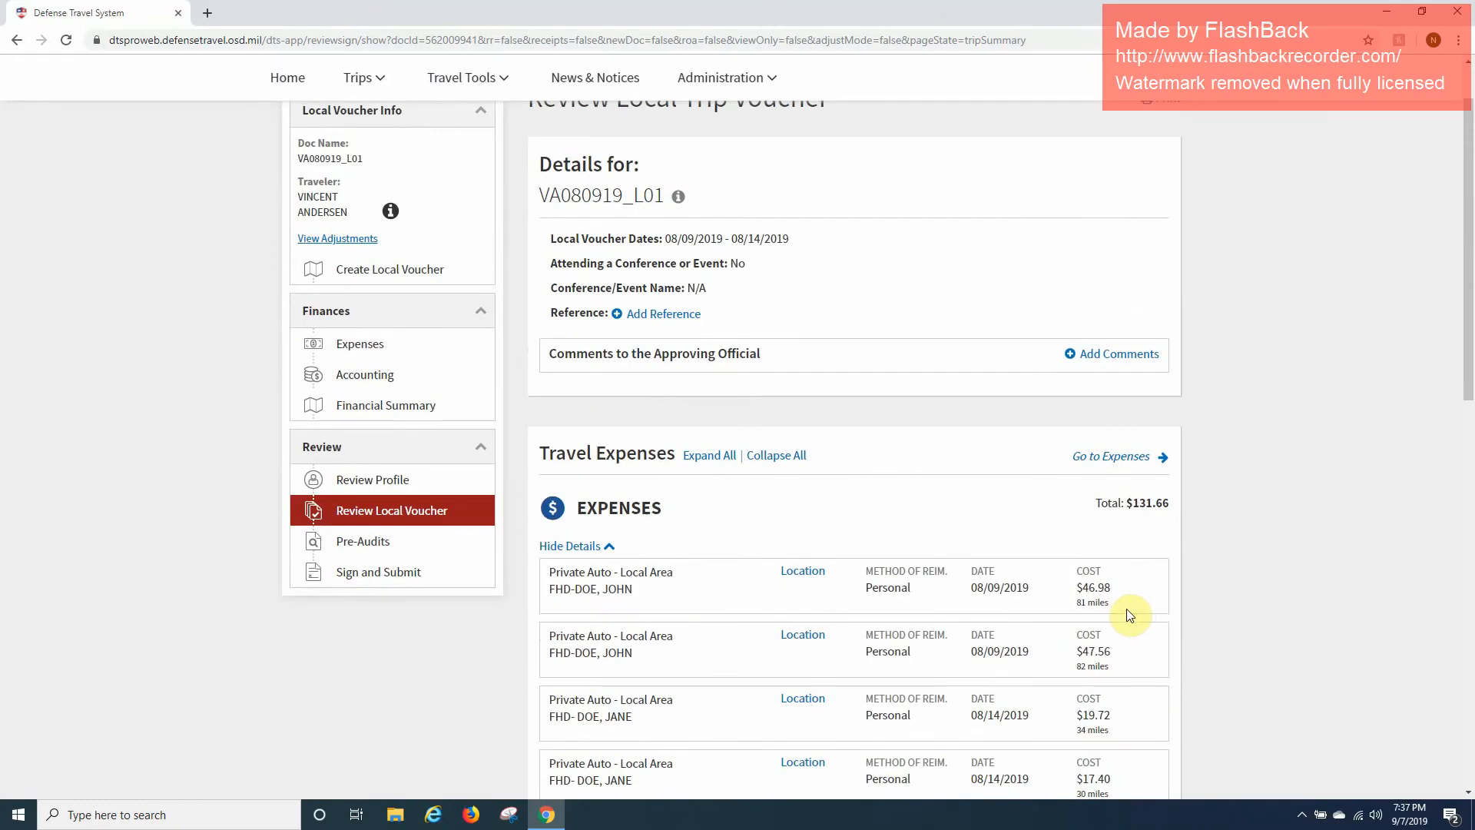
{"action": "scroll", "coordinate": [1119, 612], "scroll_direction": "down", "scroll_amount": 3}
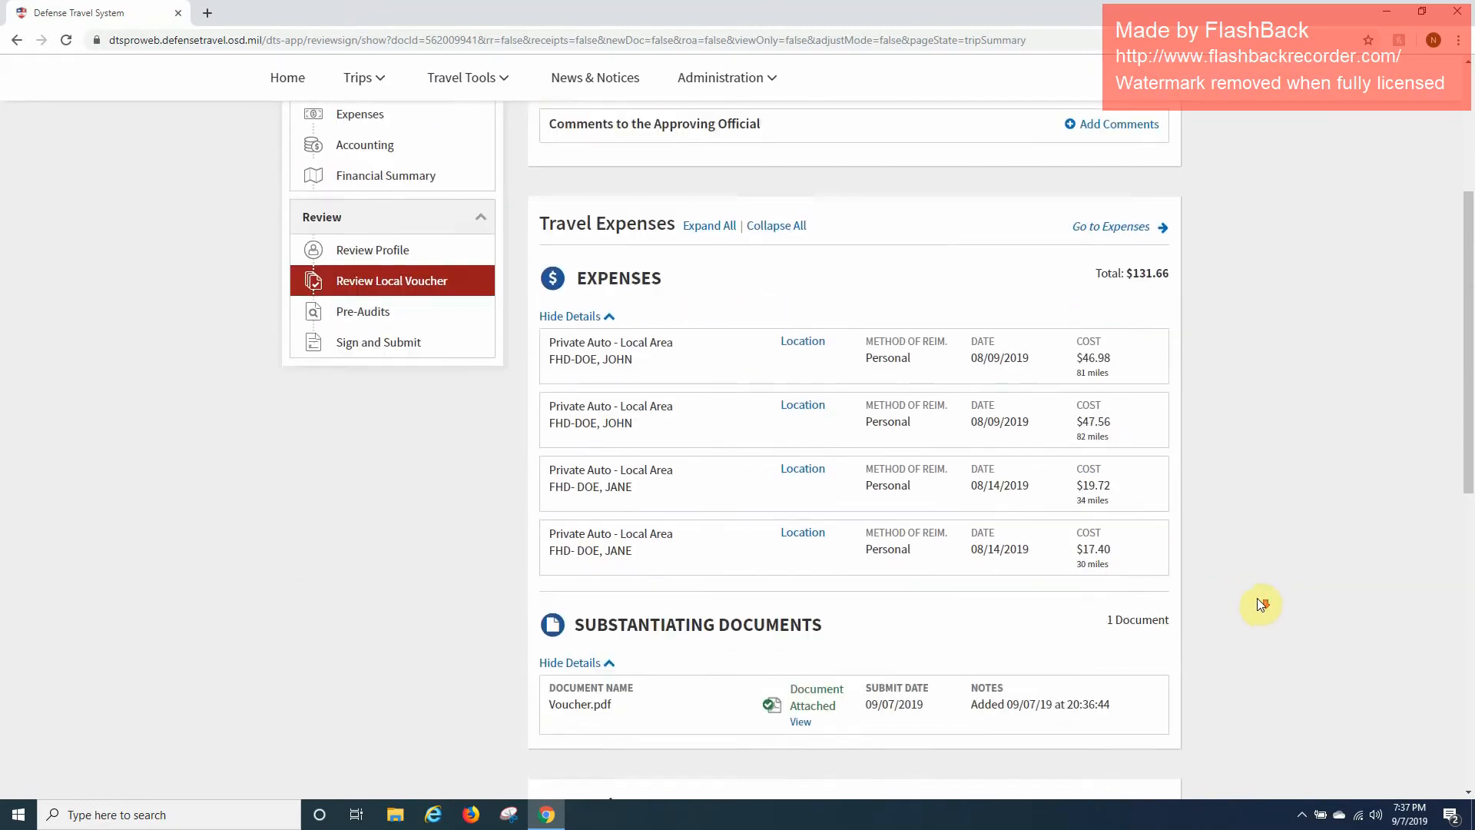
View the route addresses of all four mileage trips, then continue to Pre Audits.
{"action": "left_click", "coordinate": [820, 343]}
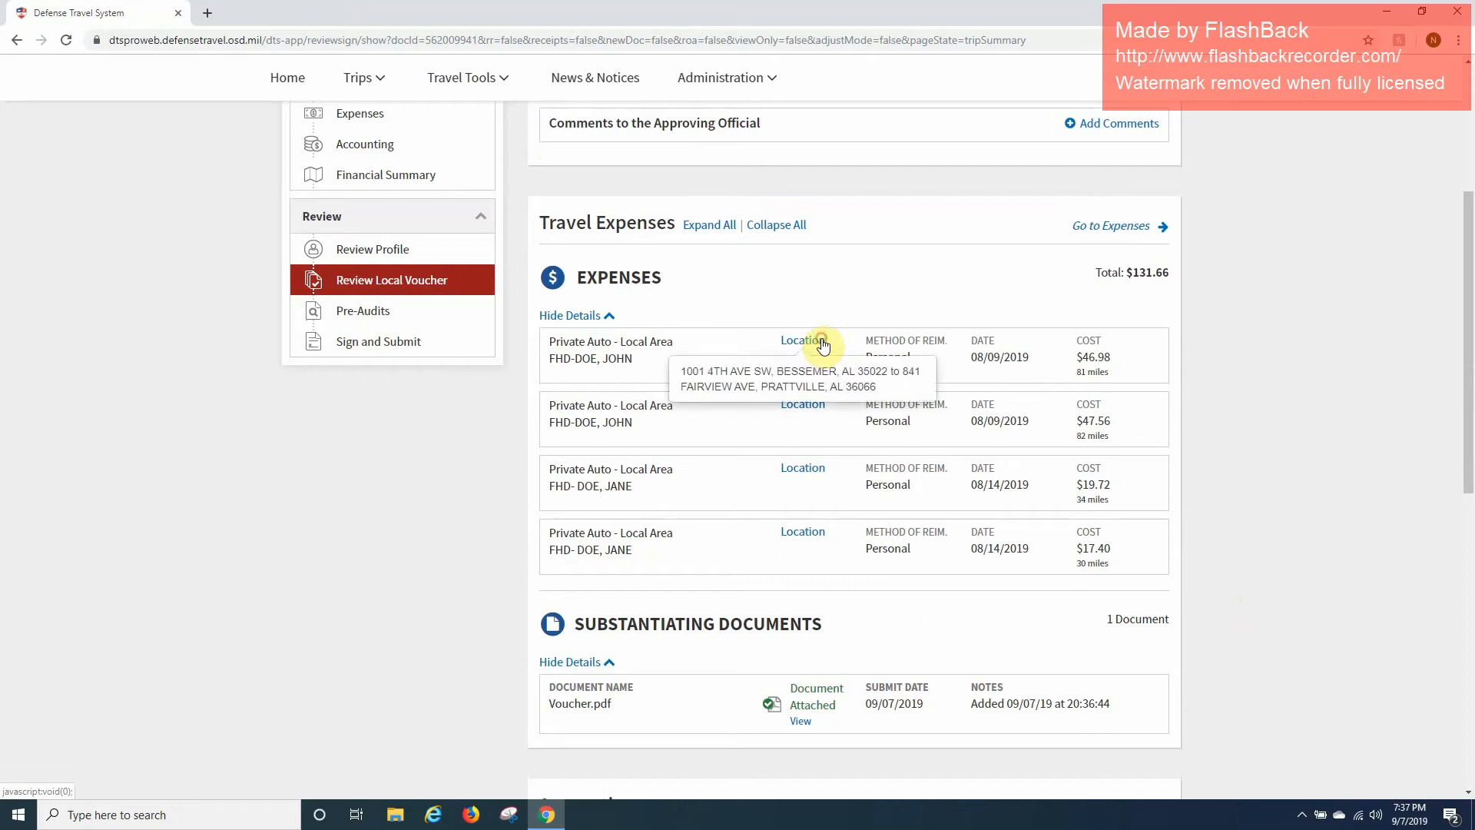
{"action": "left_click", "coordinate": [808, 405]}
{"action": "left_click", "coordinate": [817, 474]}
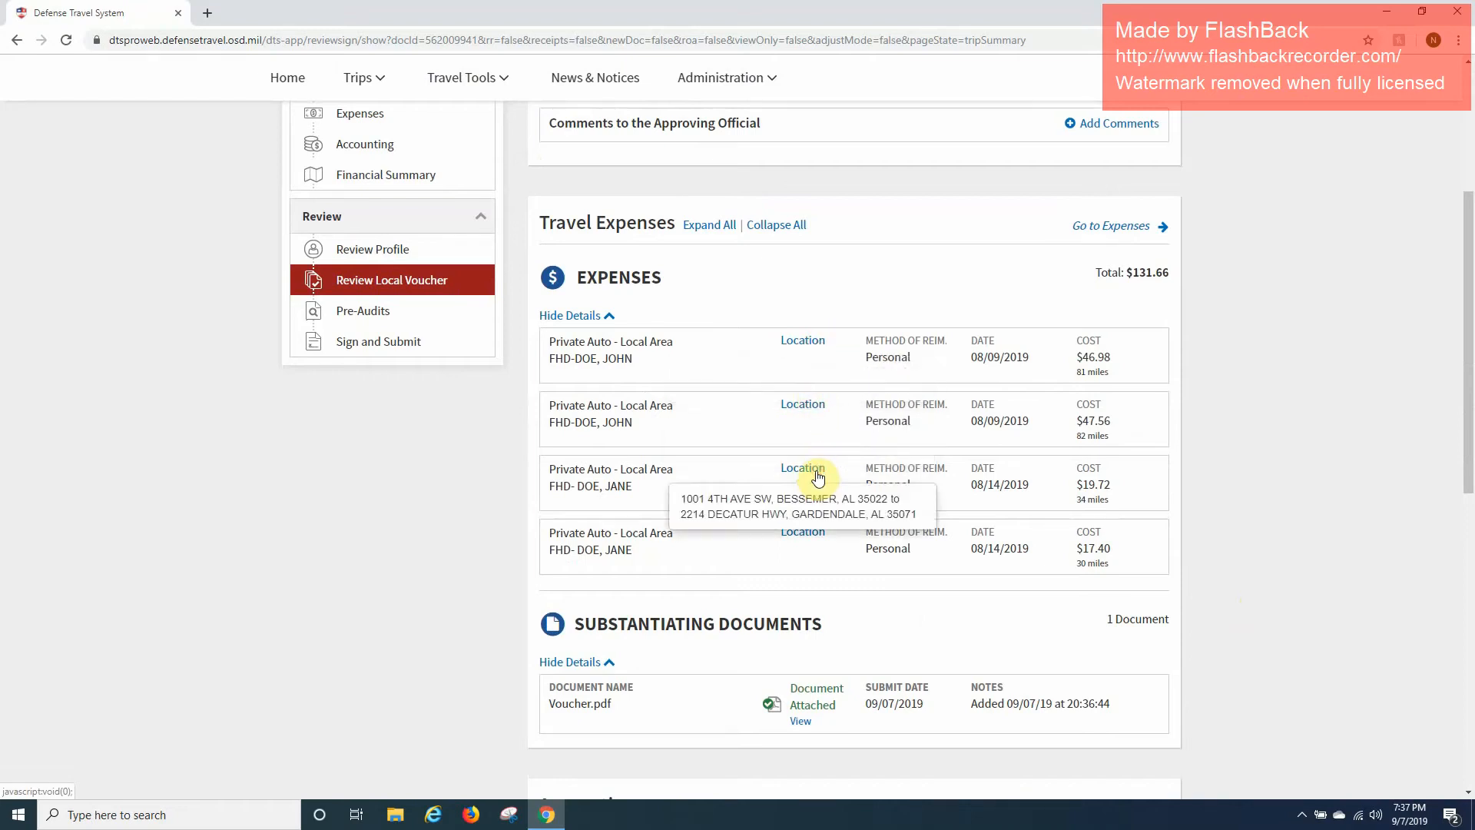
{"action": "left_click", "coordinate": [801, 538]}
{"action": "left_click", "coordinate": [798, 534]}
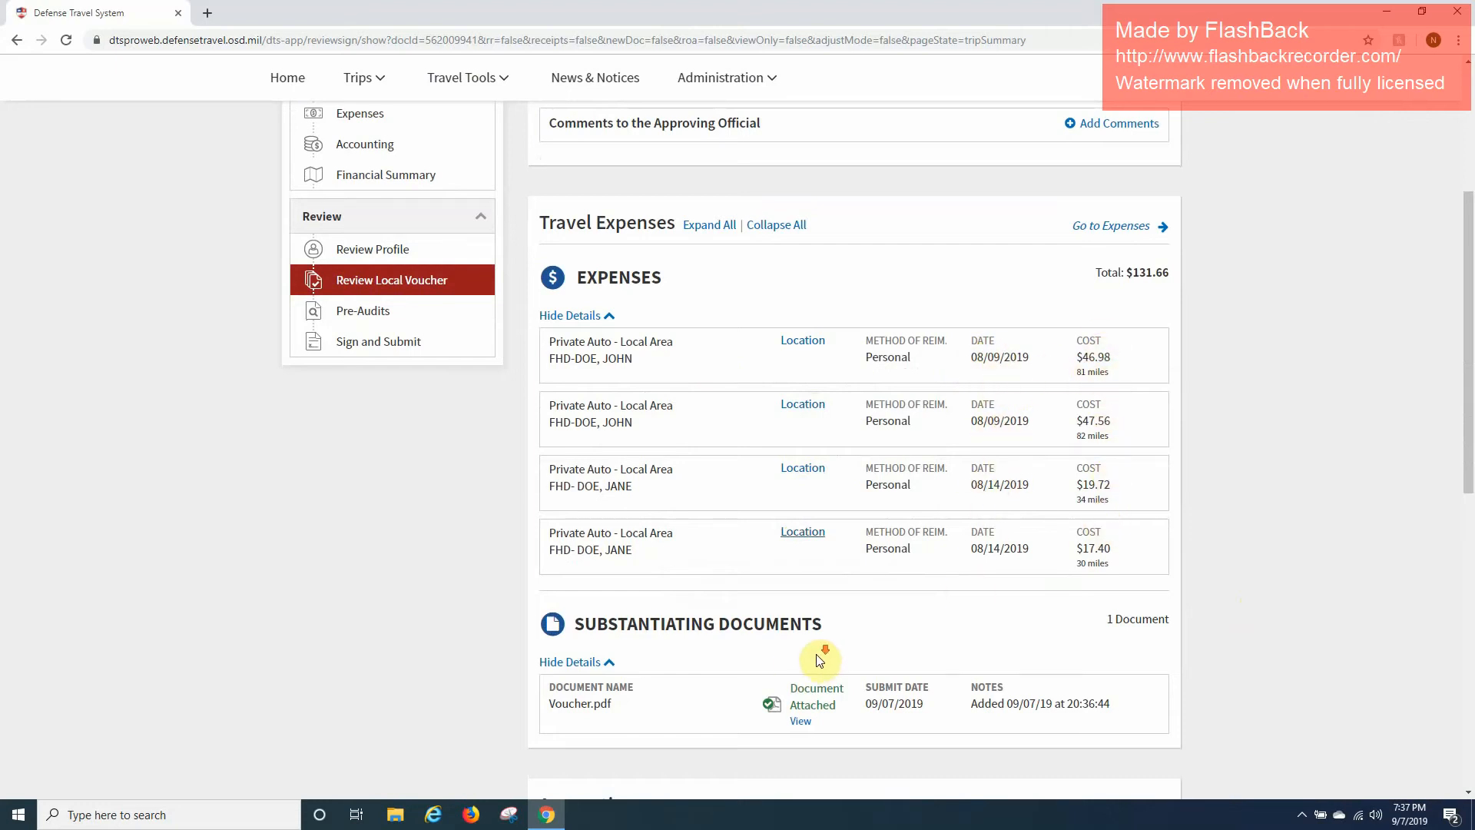
{"action": "scroll", "coordinate": [818, 652], "scroll_direction": "down", "scroll_amount": 8}
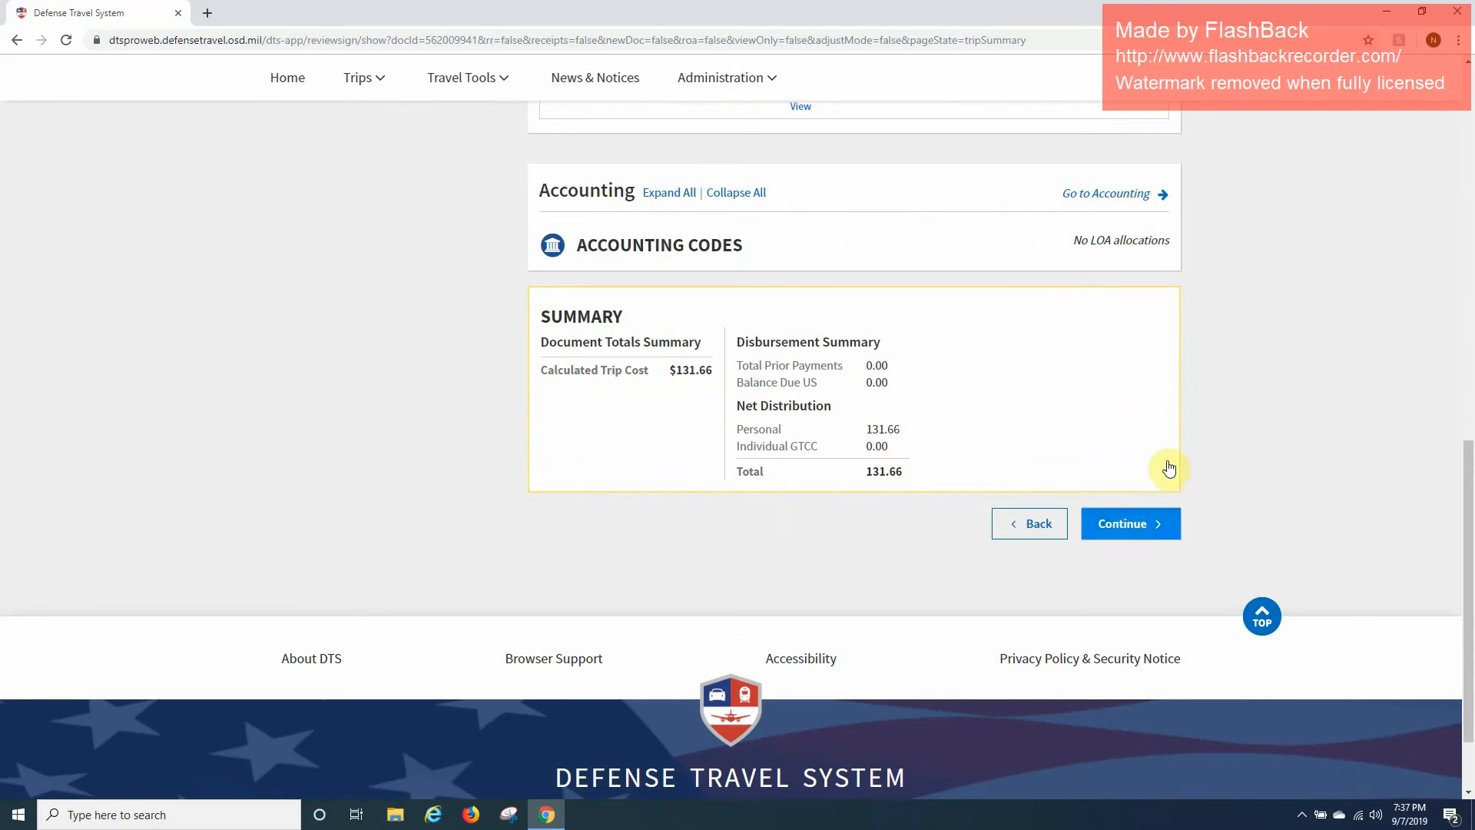
{"action": "left_click", "coordinate": [1141, 528]}
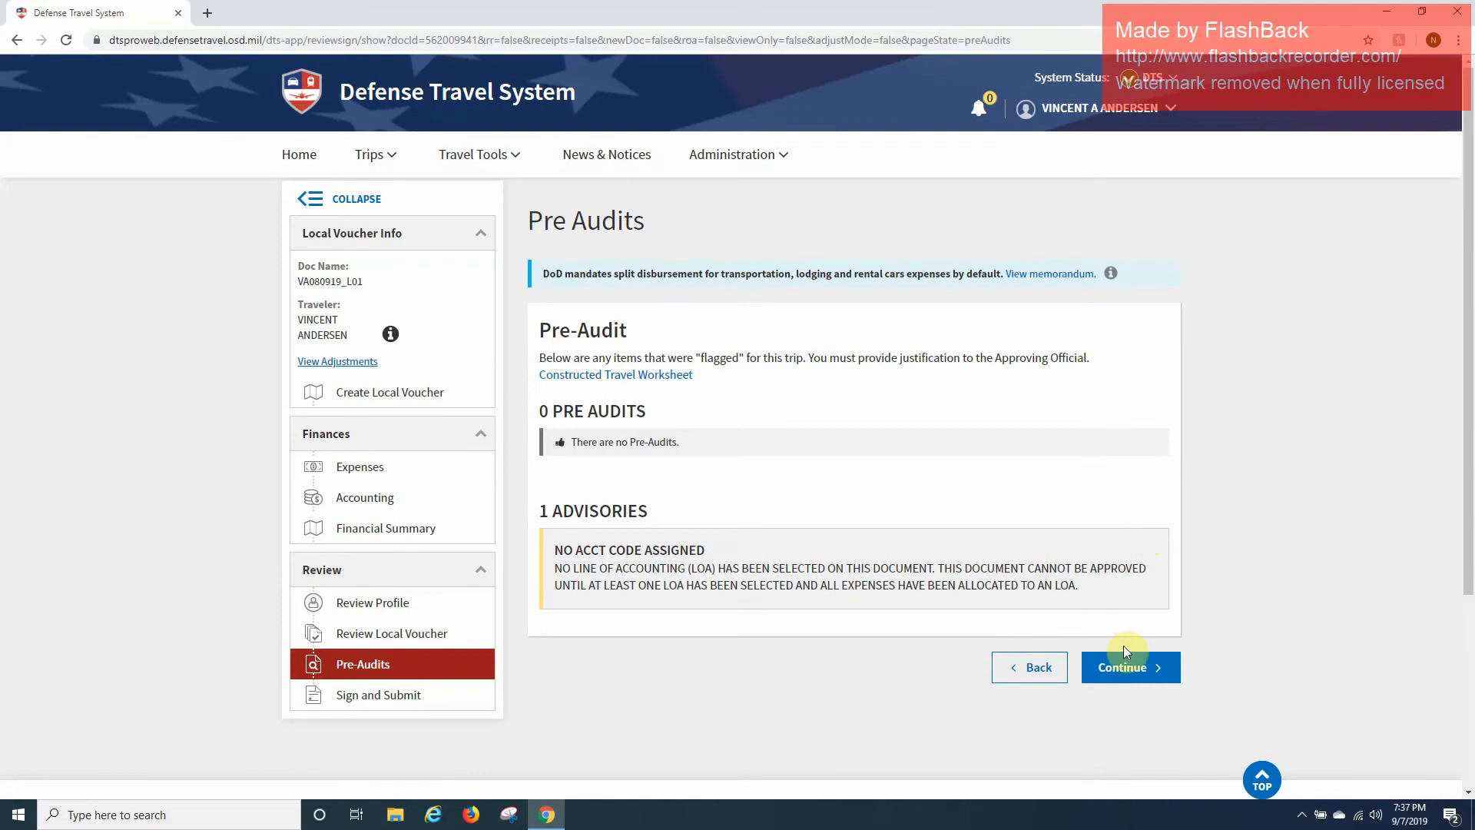
Submit the completed voucher from Sign and Submit without checking SIGN, leaving it pending.
{"action": "left_click", "coordinate": [1123, 652]}
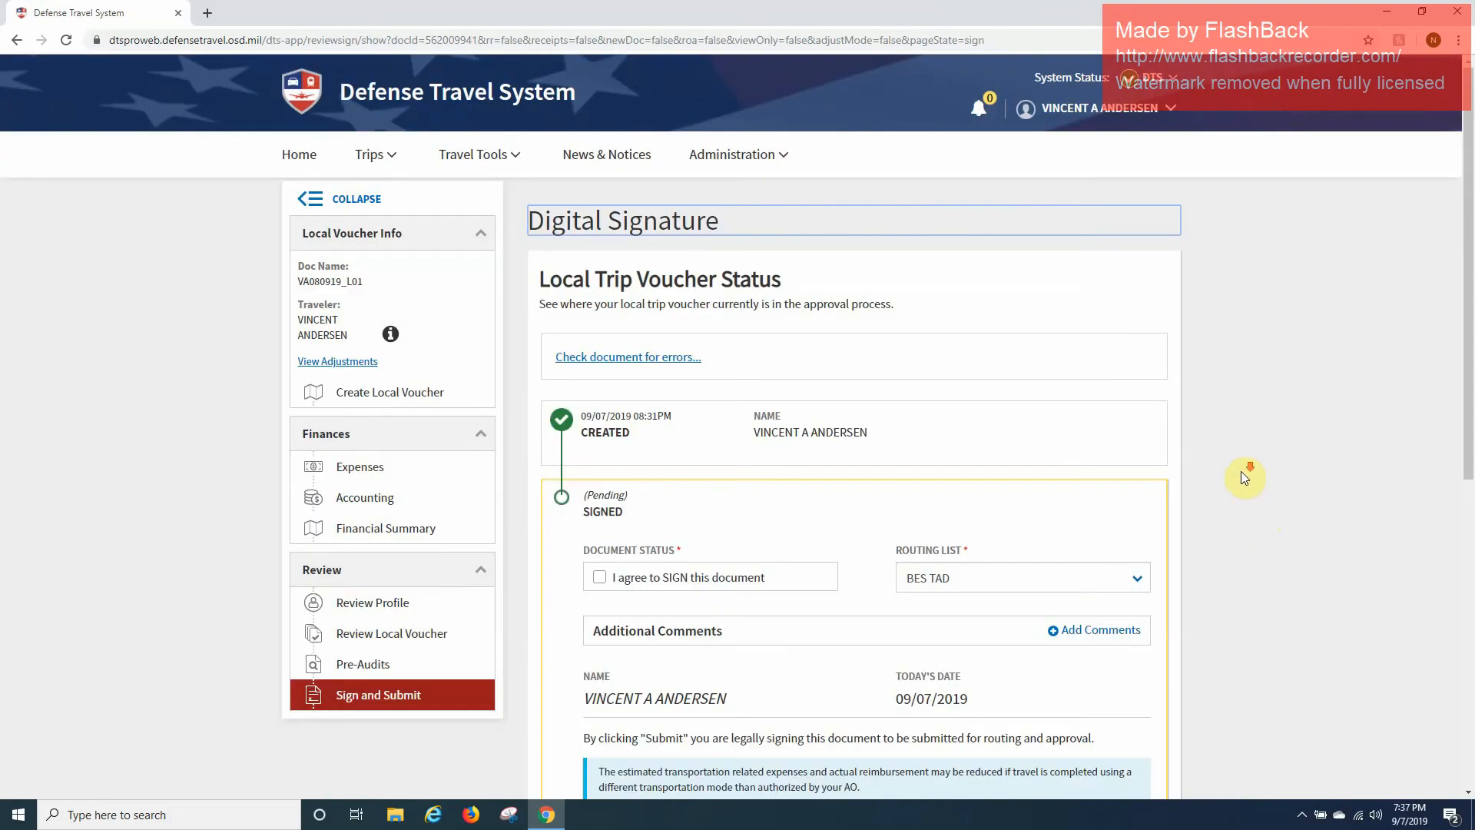
{"action": "scroll", "coordinate": [1242, 477], "scroll_direction": "down", "scroll_amount": 3}
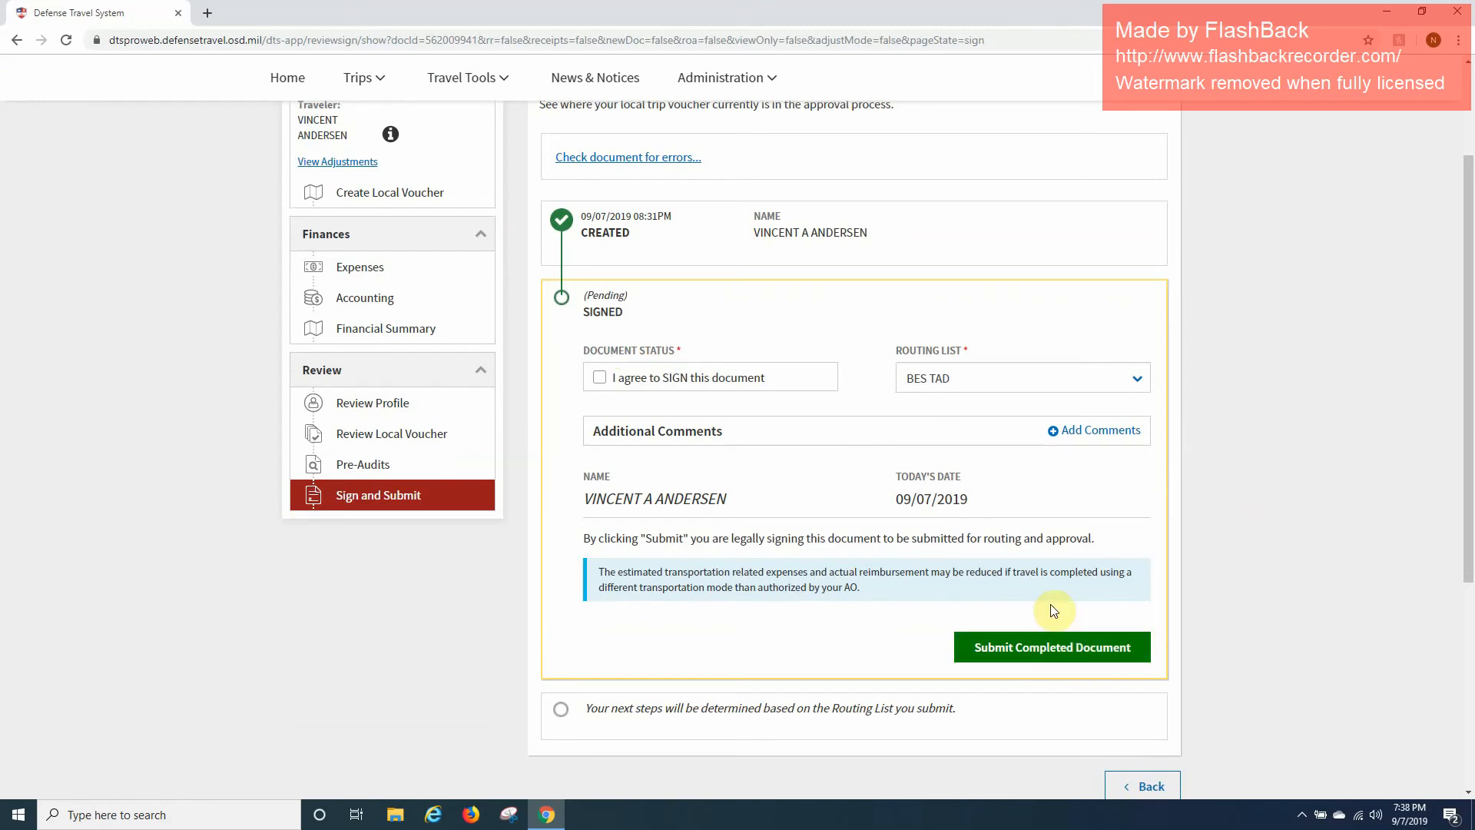
{"action": "left_click", "coordinate": [1060, 655]}
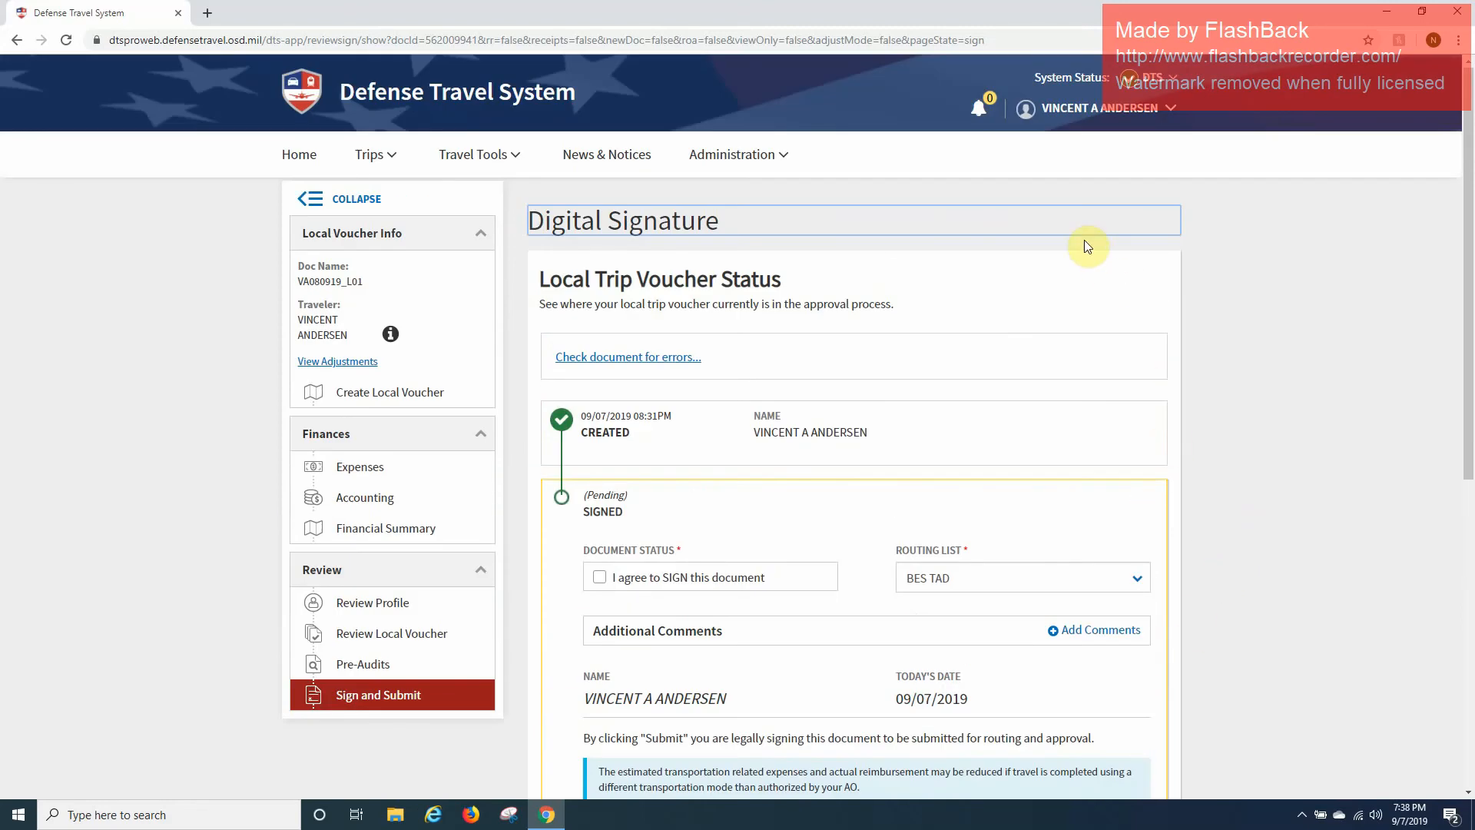
{"action": "scroll", "coordinate": [1280, 498], "scroll_direction": "down", "scroll_amount": 3}
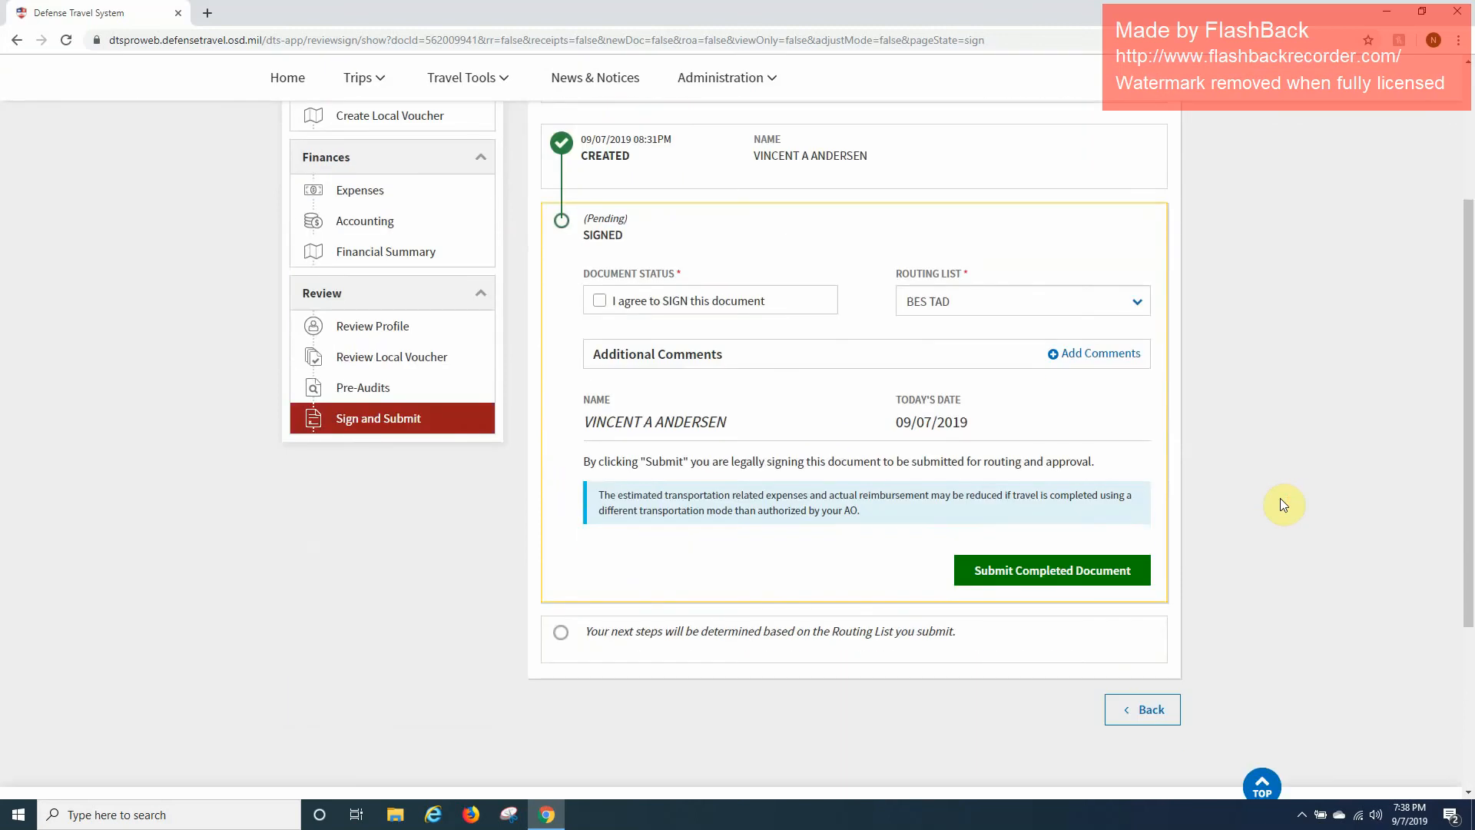
{"action": "scroll", "coordinate": [1280, 497], "scroll_direction": "up", "scroll_amount": 3}
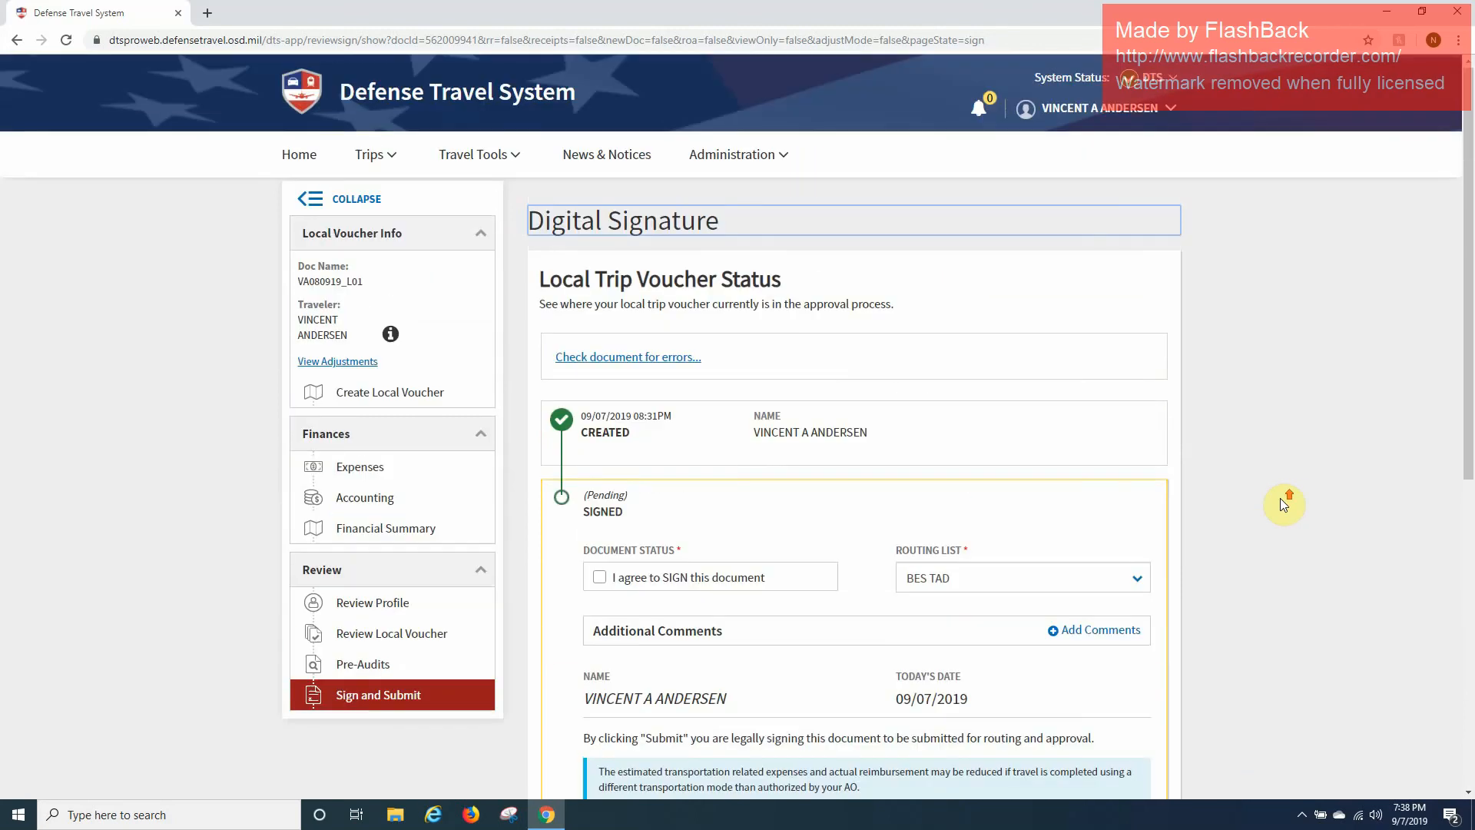
{"action": "scroll", "coordinate": [1280, 505], "scroll_direction": "down", "scroll_amount": 6}
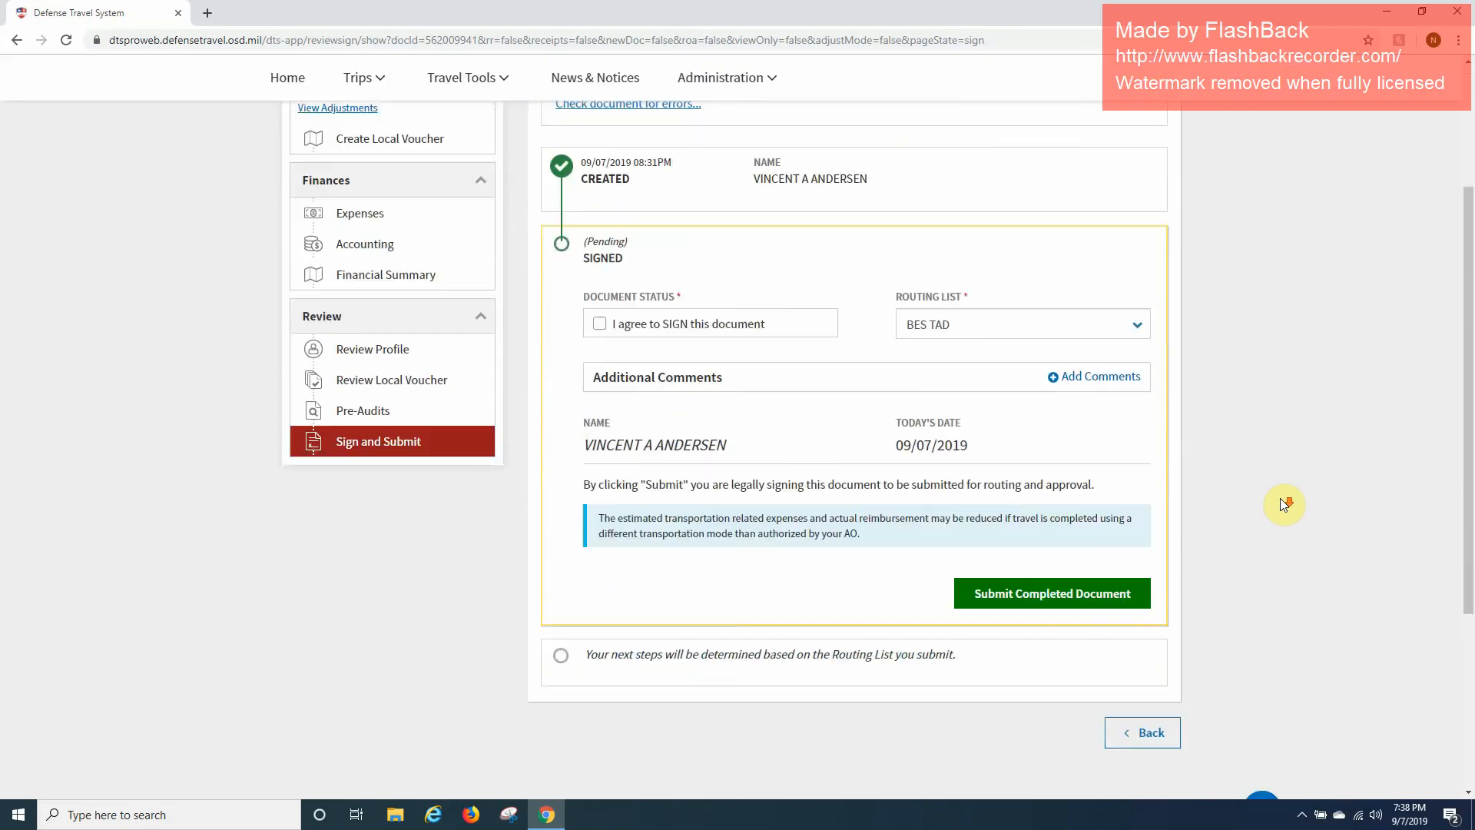